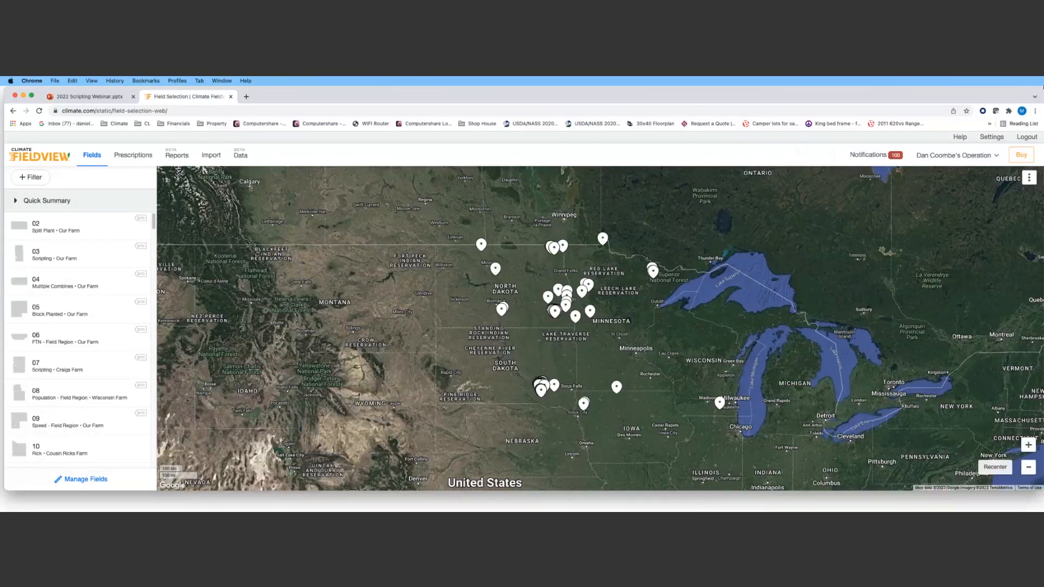
pyautogui.moveTo(1042, 99)
pyautogui.mouseDown()
pyautogui.moveTo(939, 103)
pyautogui.moveTo(1028, 103)
pyautogui.mouseUp()
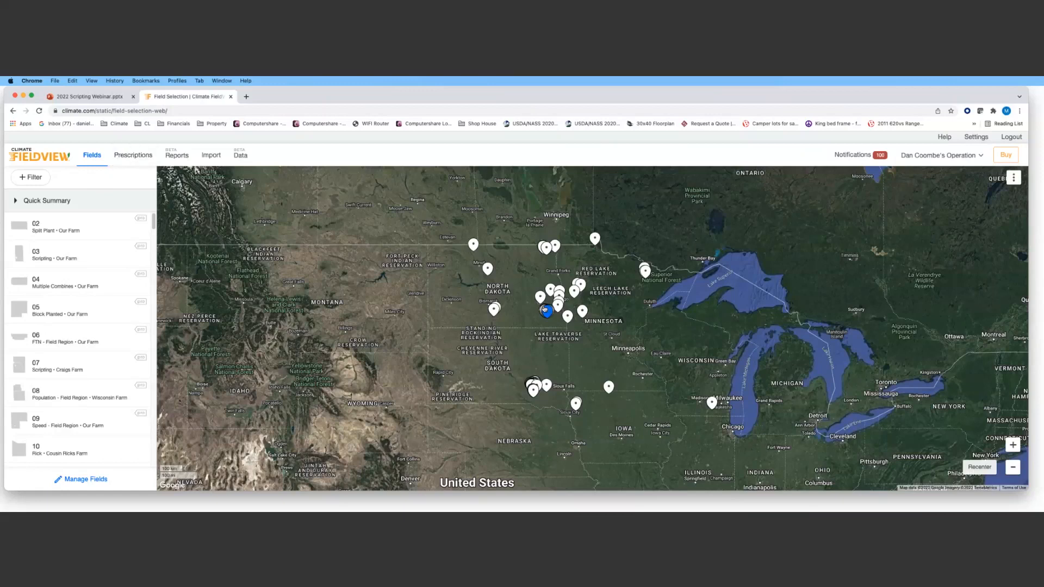
pyautogui.scroll(2, 546, 311)
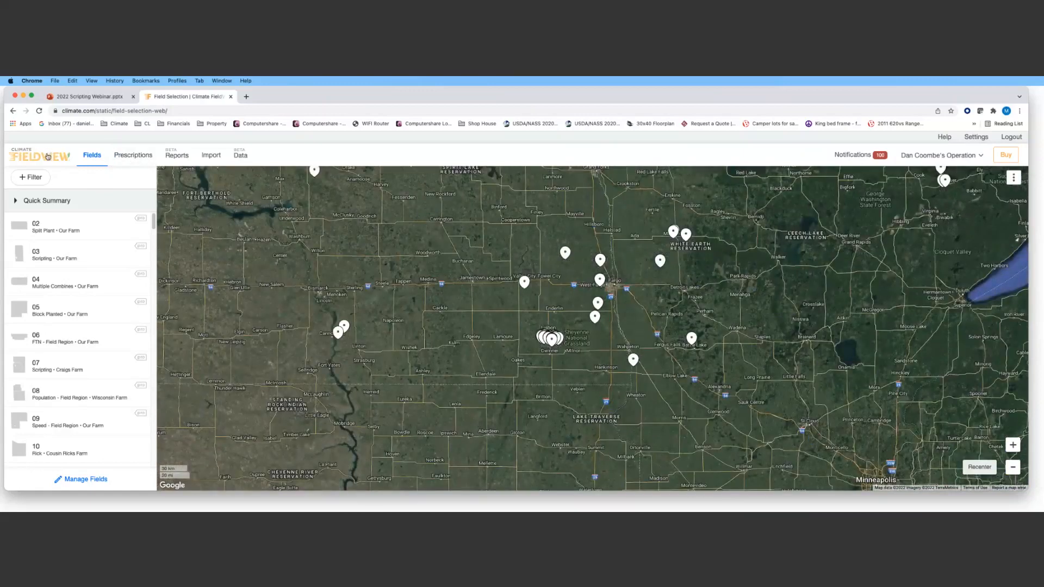
pyautogui.click(130, 155)
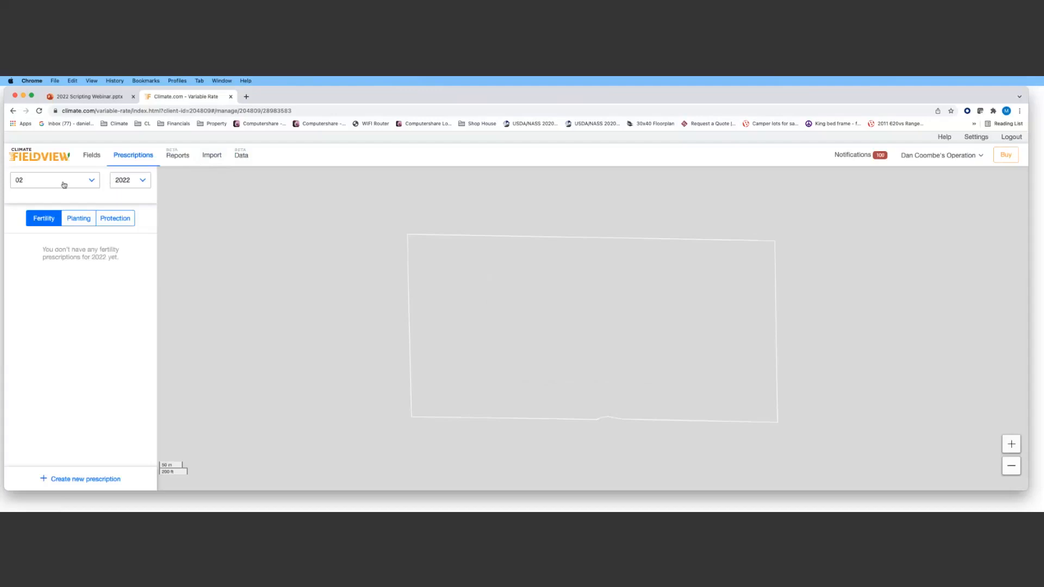
pyautogui.click(64, 185)
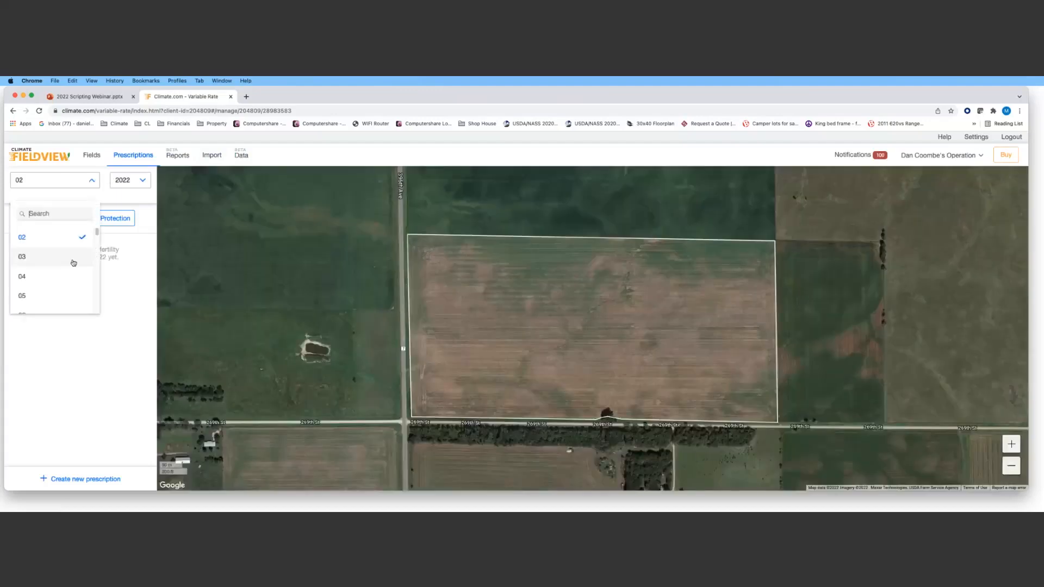
pyautogui.write('kaiser')
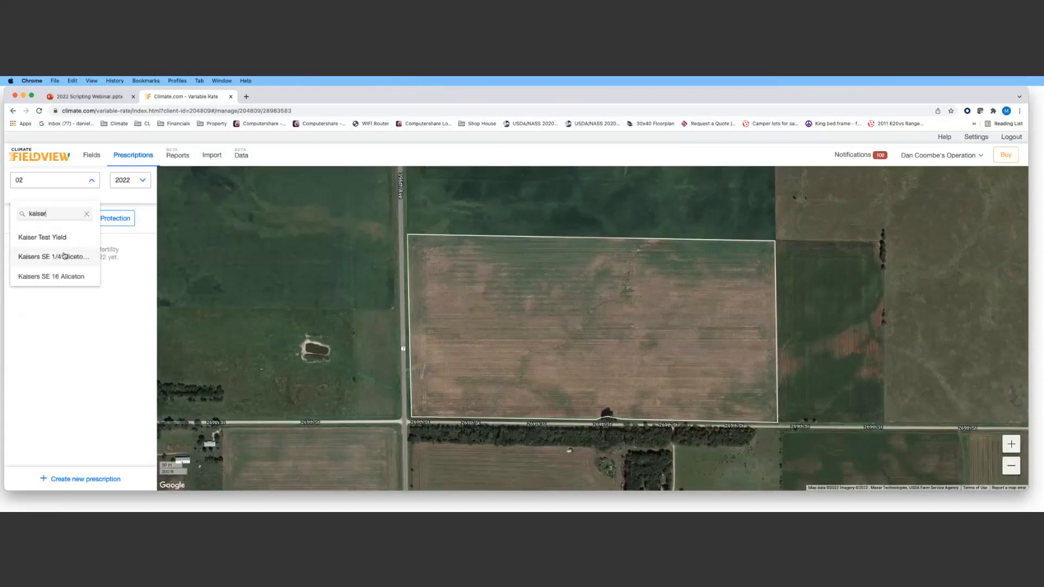
pyautogui.click(64, 255)
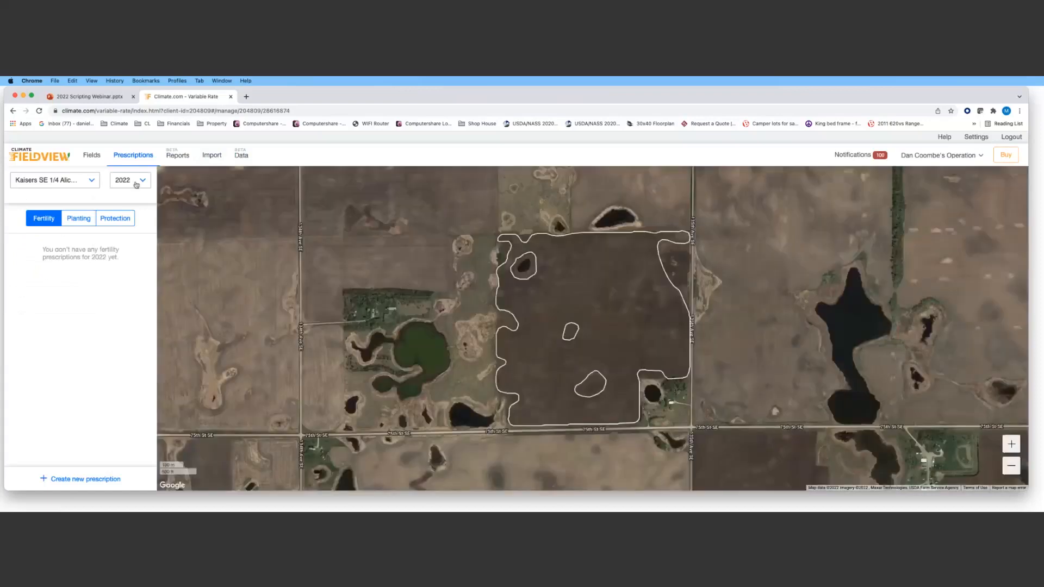
# - Review the field's fertility and planting prescriptions from the 2020 season
pyautogui.click(134, 183)
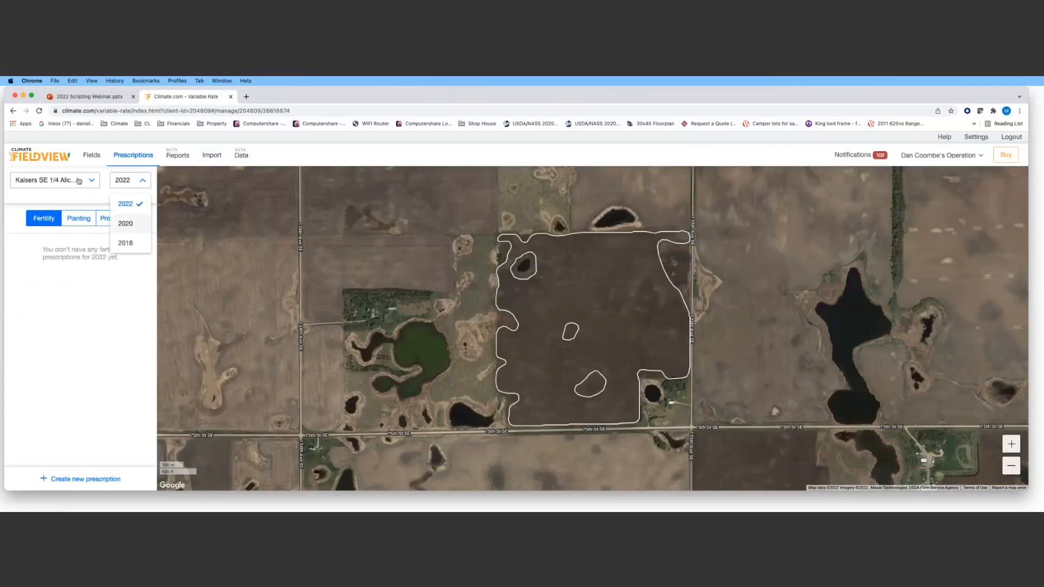
pyautogui.click(133, 225)
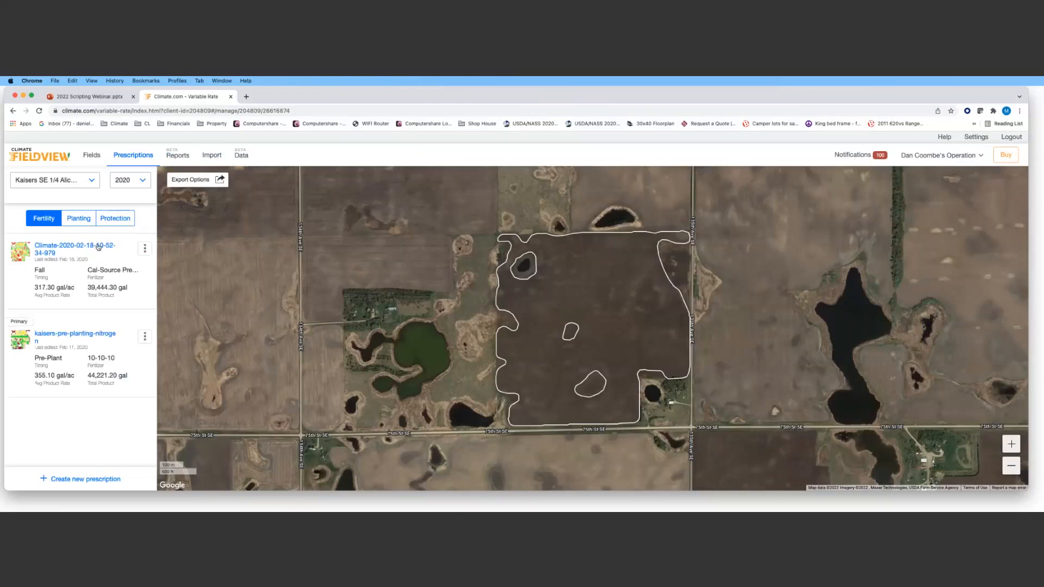
pyautogui.click(135, 180)
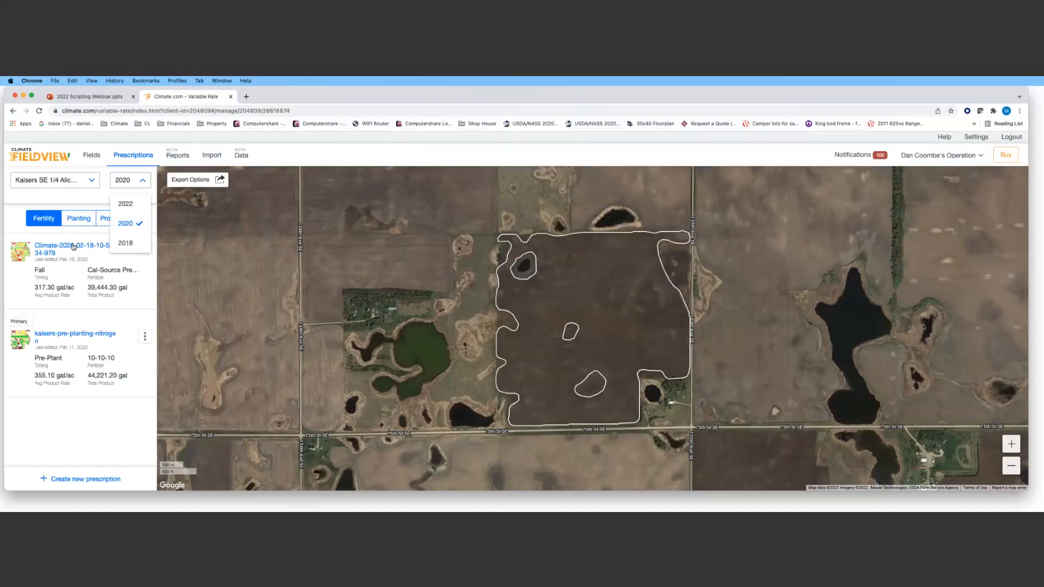
pyautogui.click(81, 219)
pyautogui.click(80, 219)
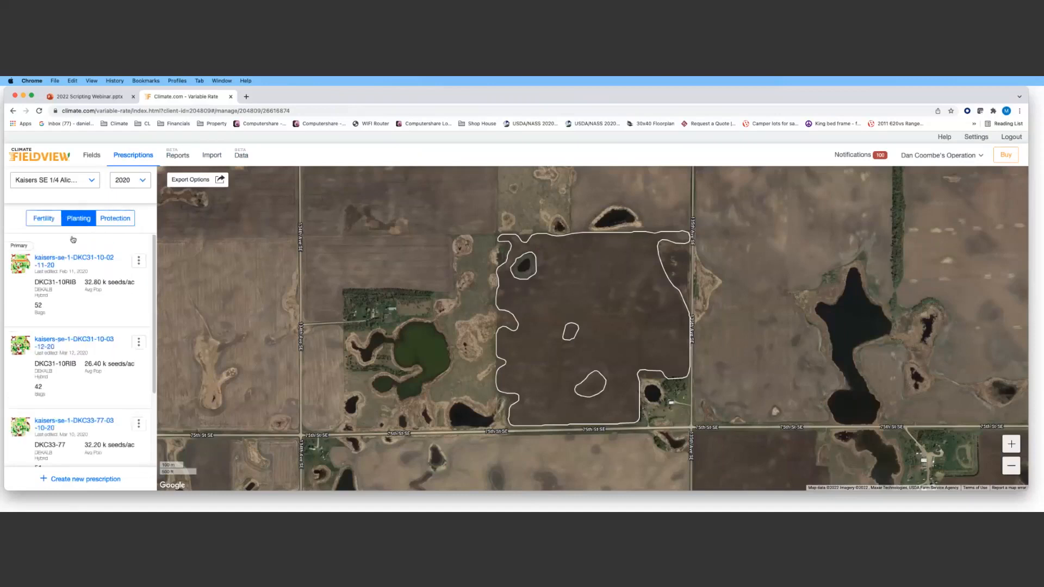
pyautogui.scroll(-4, 113, 318)
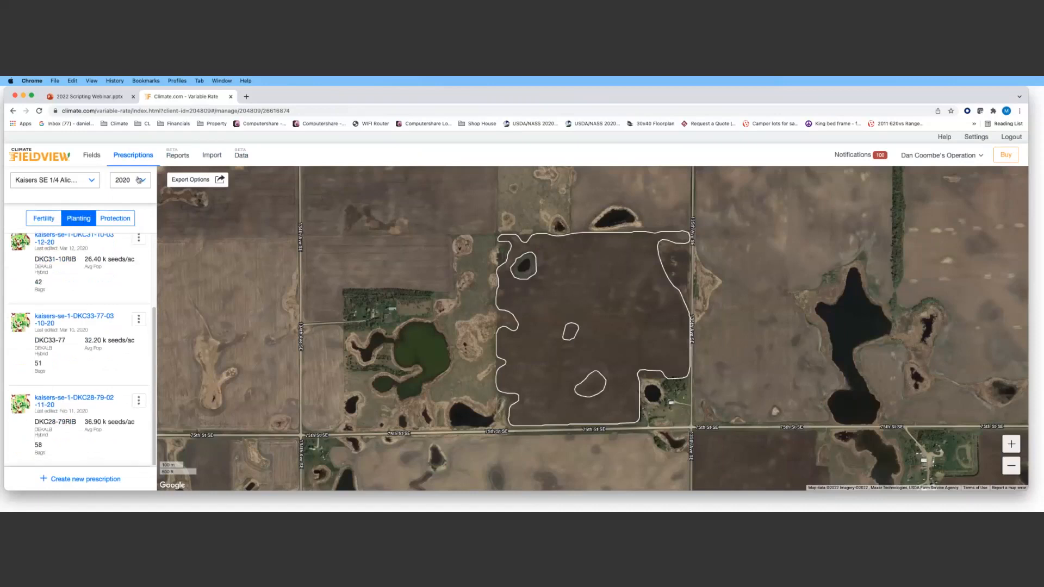
# - Return to the 2022 season and start a new manual planting prescription for corn
pyautogui.click(133, 181)
pyautogui.click(127, 204)
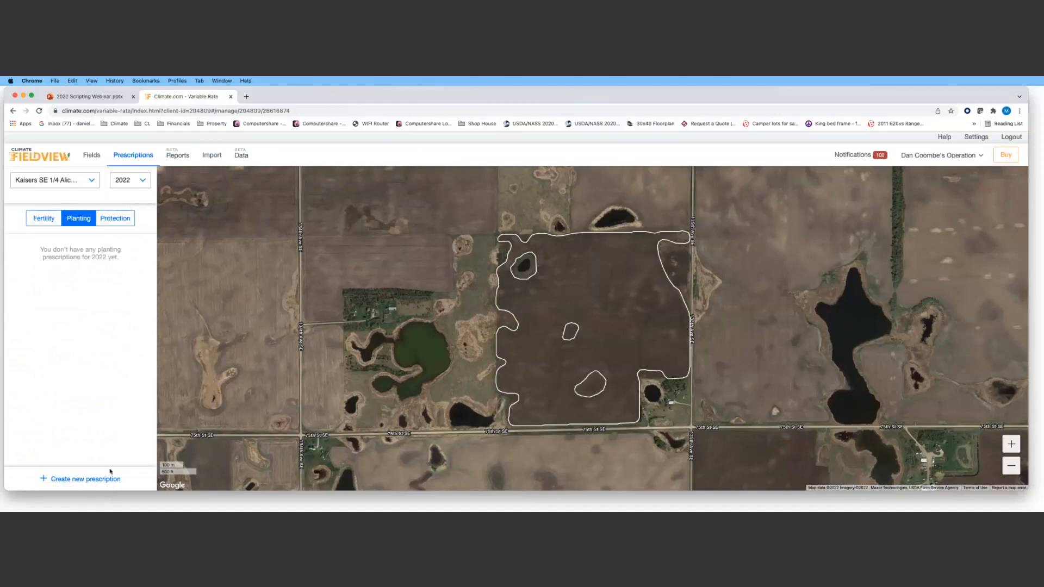
pyautogui.click(111, 480)
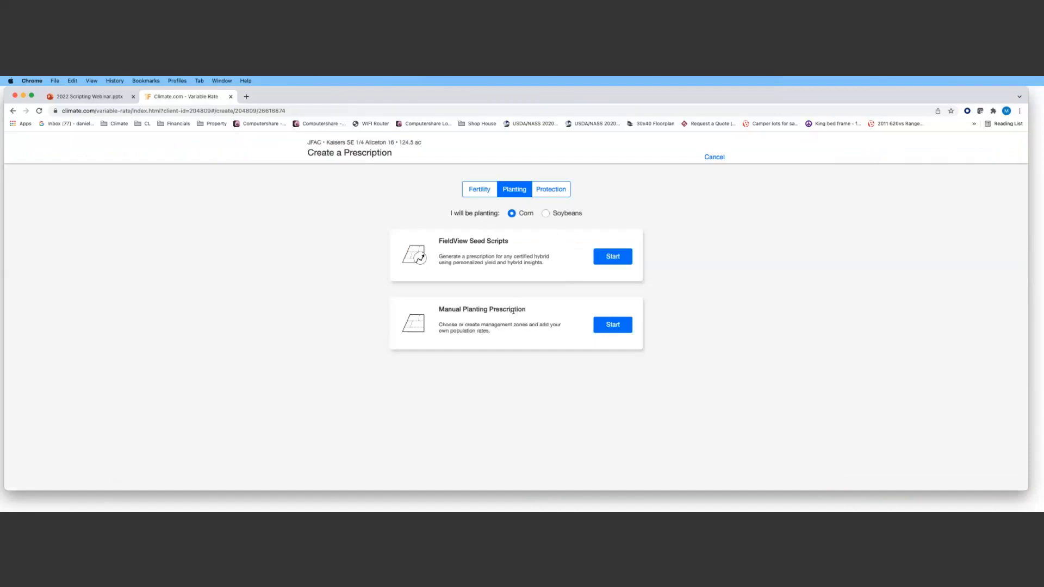
pyautogui.click(614, 326)
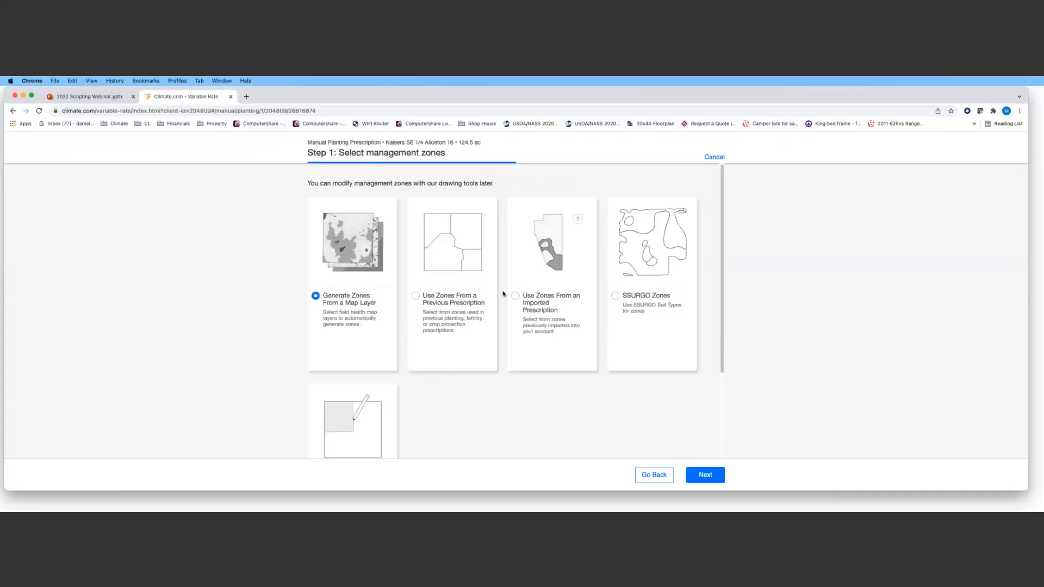
# - Review the management zone methods and proceed with generating zones from a map layer
pyautogui.scroll(-3, 501, 292)
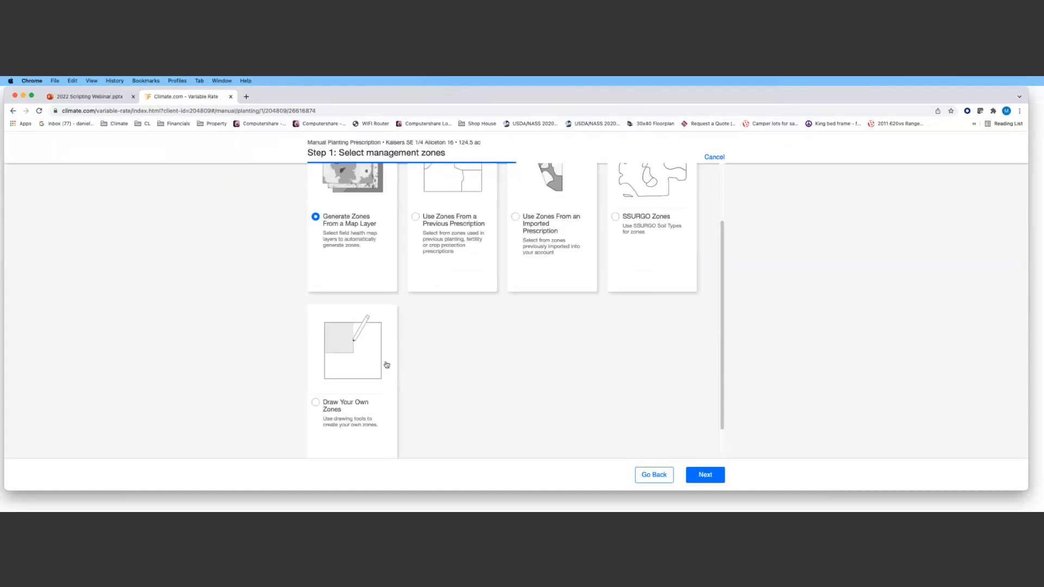
pyautogui.scroll(3, 456, 284)
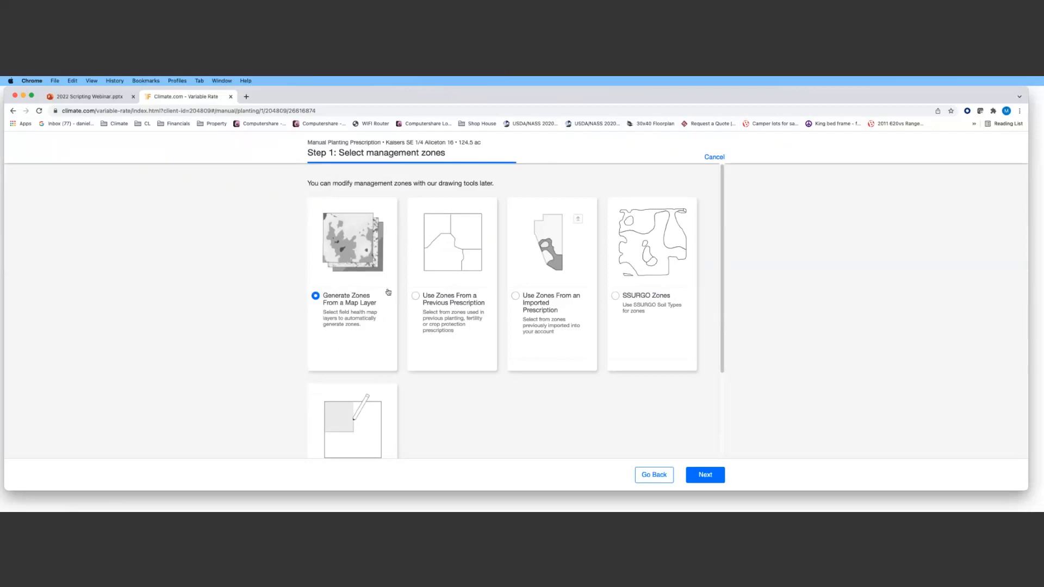
pyautogui.click(700, 475)
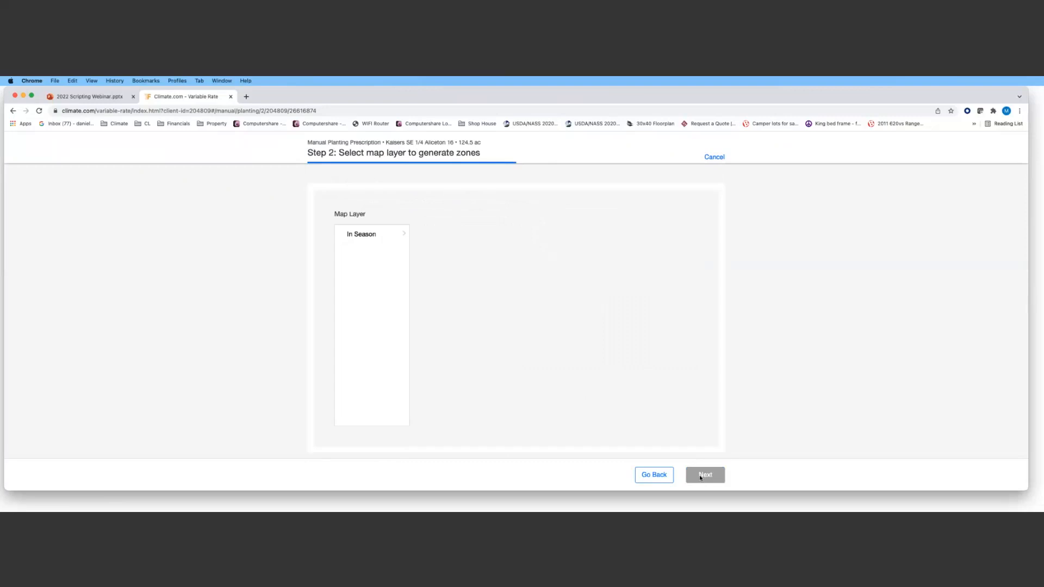
# - Choose In Season scouting imagery from the 2021 season as the map layer
pyautogui.click(370, 234)
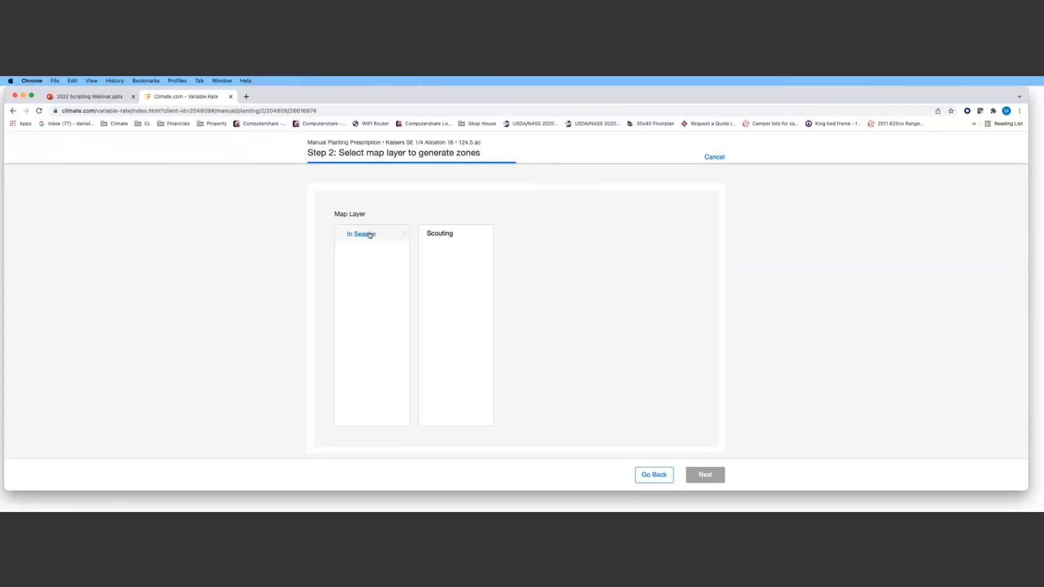
pyautogui.click(472, 237)
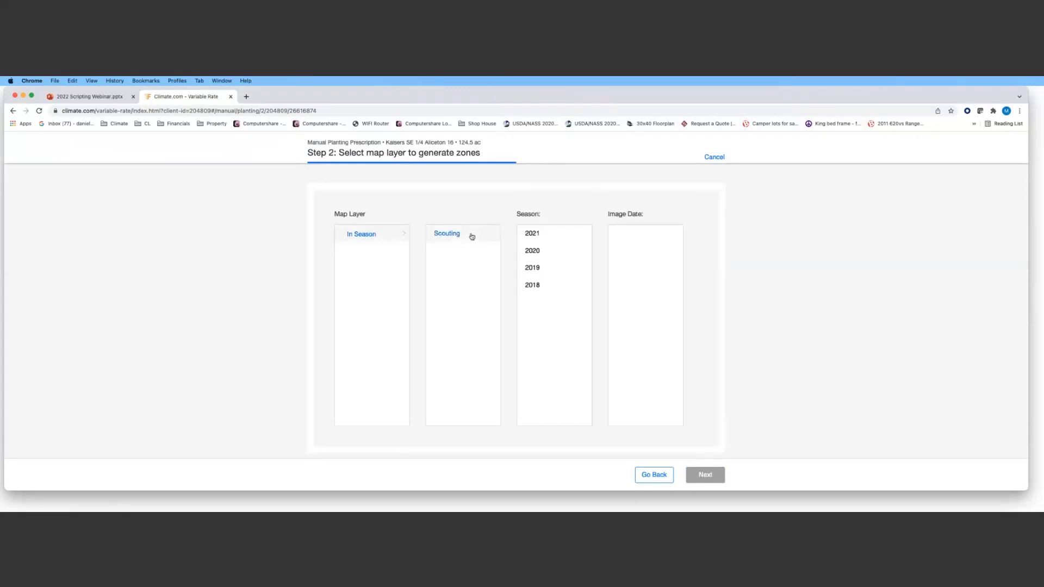
pyautogui.click(545, 233)
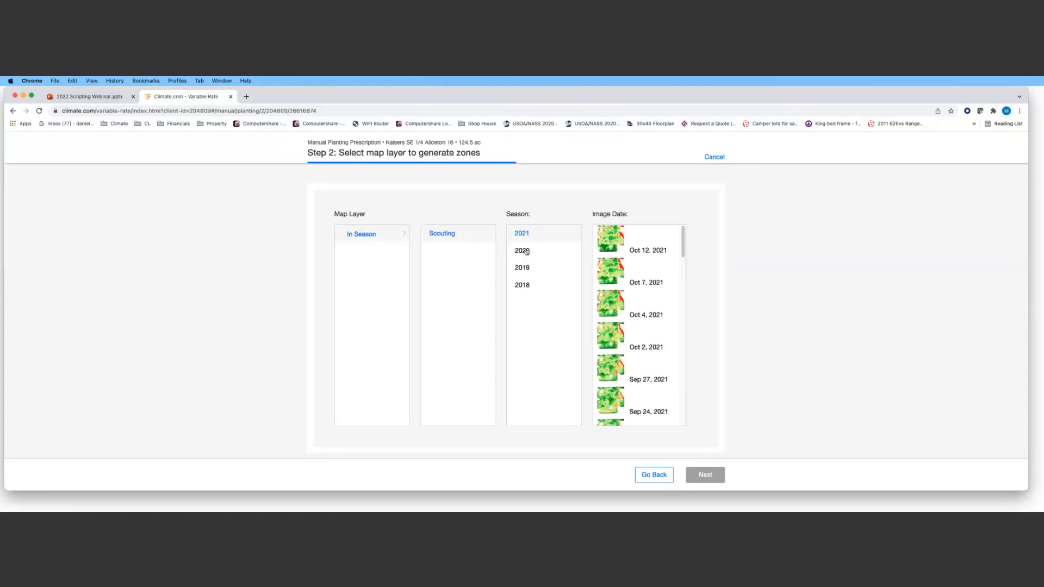
# - Browse the 2021 scouting images, select the one from Jun 19, 2021 and generate the zones from it
pyautogui.scroll(-3, 634, 306)
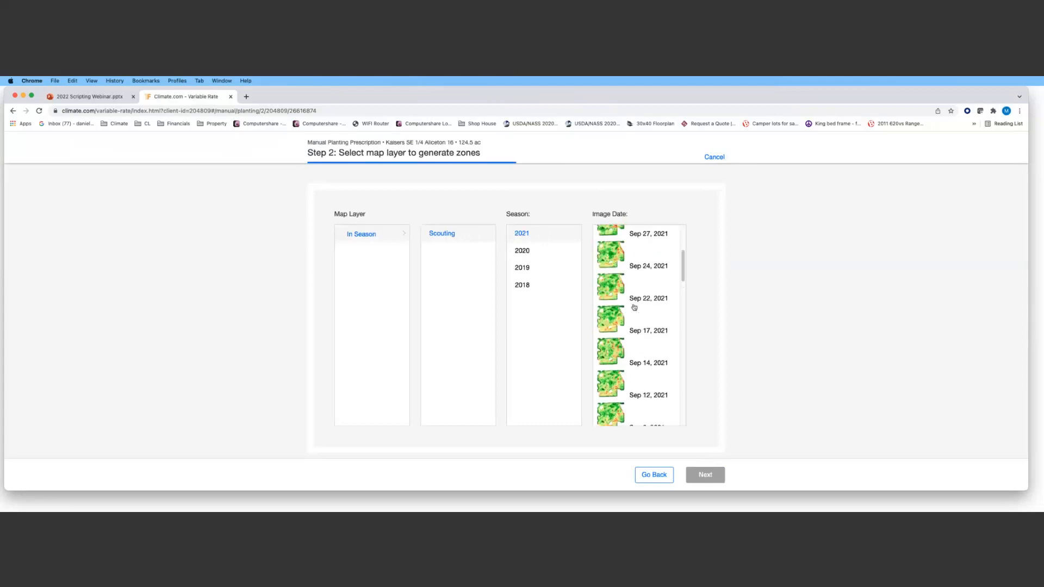
pyautogui.scroll(-2, 633, 307)
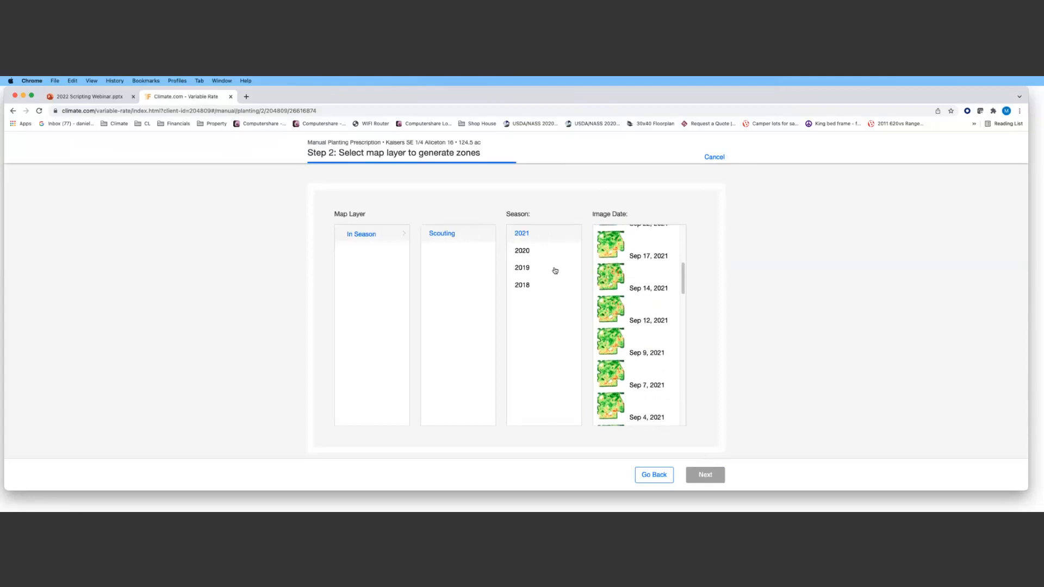
pyautogui.scroll(-6, 651, 326)
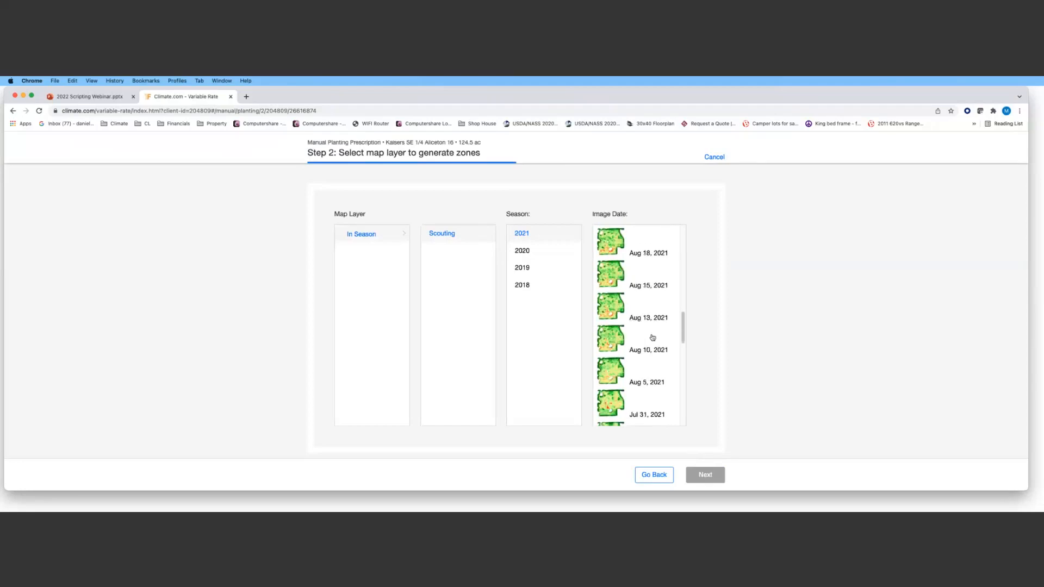
pyautogui.scroll(-5, 652, 337)
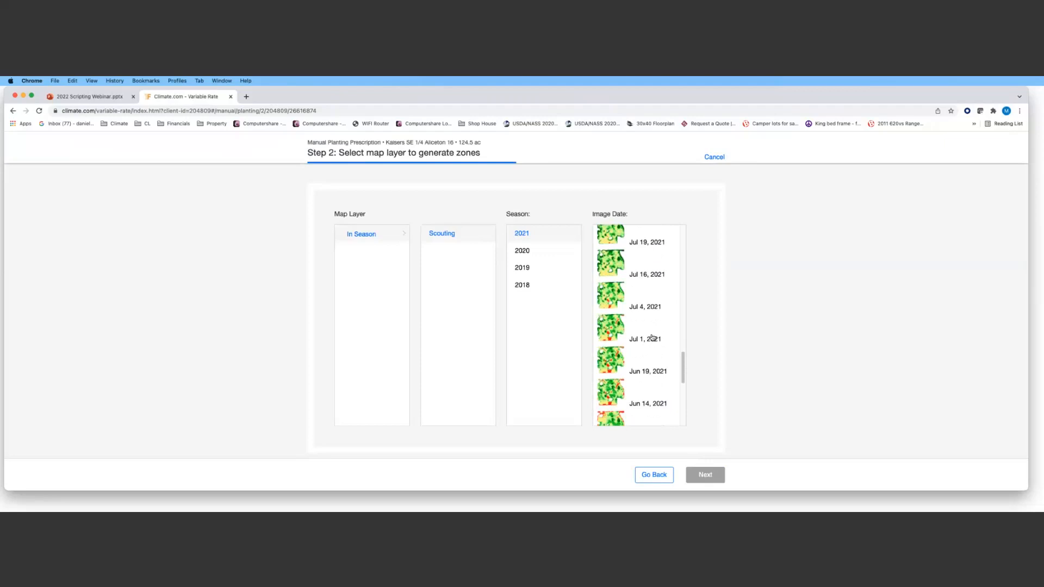
pyautogui.scroll(-2, 652, 337)
pyautogui.scroll(-1, 657, 339)
pyautogui.scroll(-1, 658, 339)
pyautogui.scroll(-1, 658, 339)
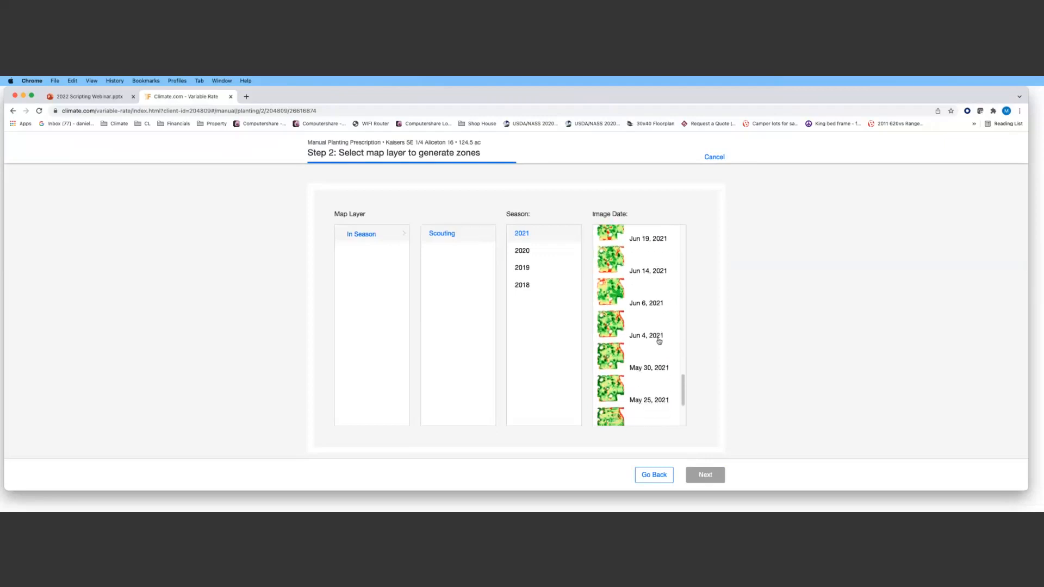
pyautogui.scroll(-2, 659, 341)
pyautogui.scroll(2, 657, 350)
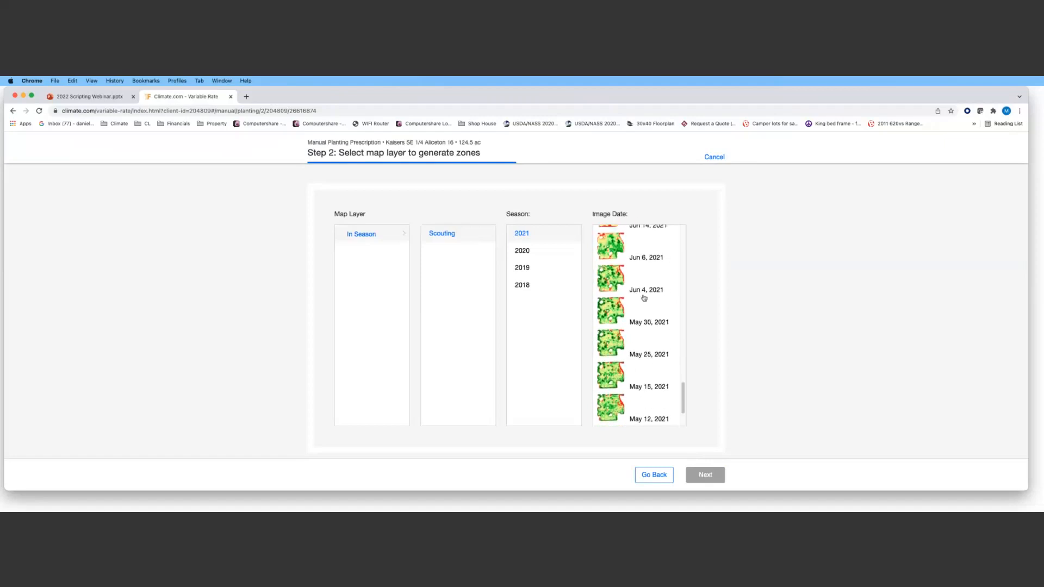
pyautogui.scroll(2, 643, 298)
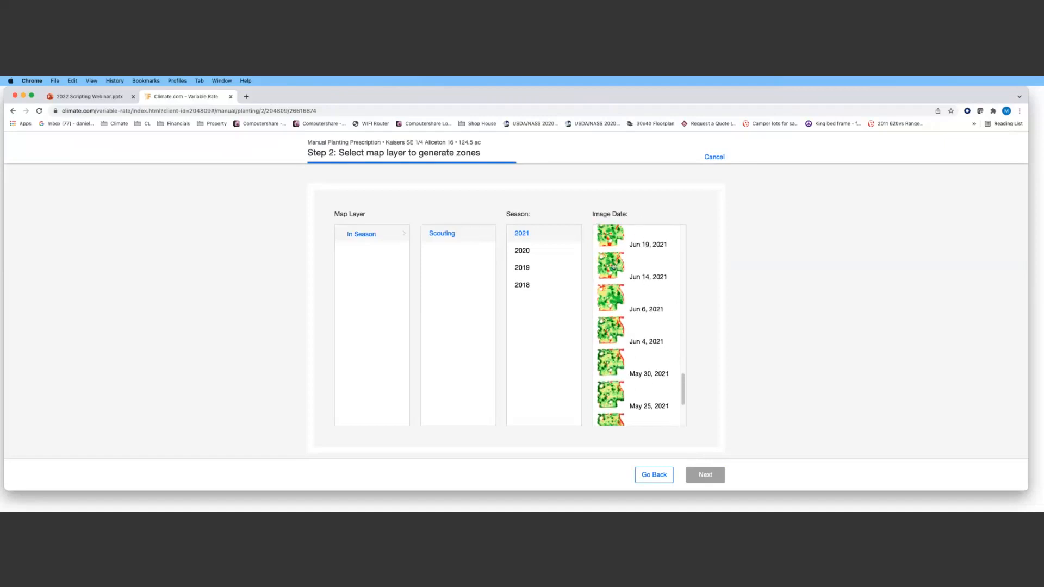
pyautogui.scroll(3, 612, 266)
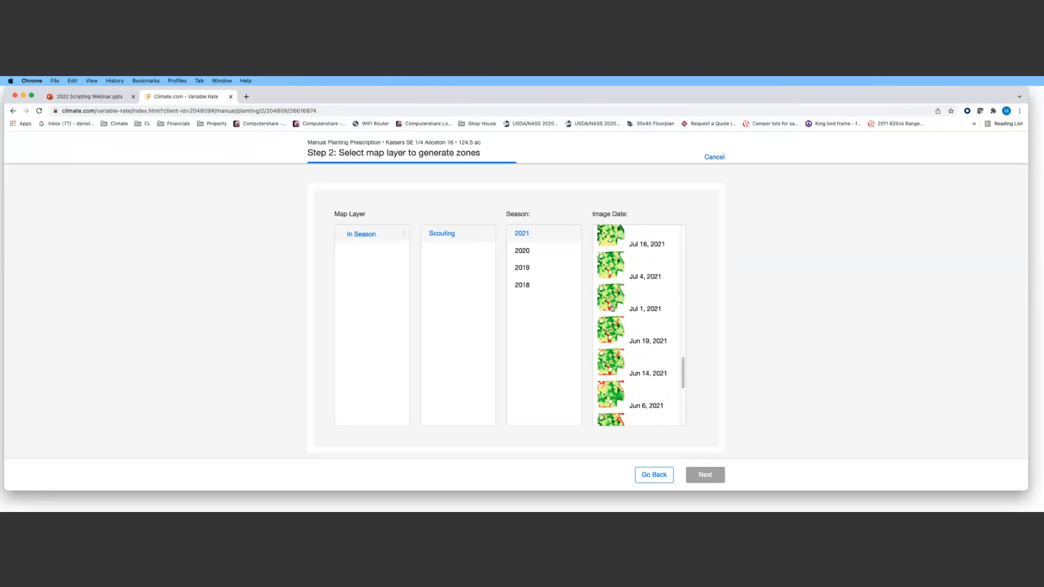
pyautogui.click(617, 331)
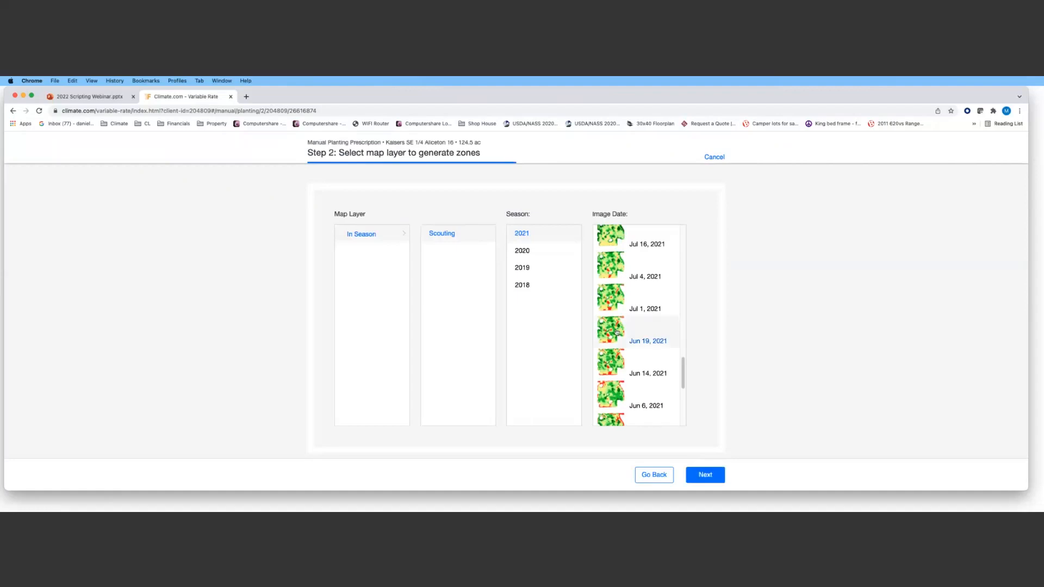
pyautogui.click(706, 474)
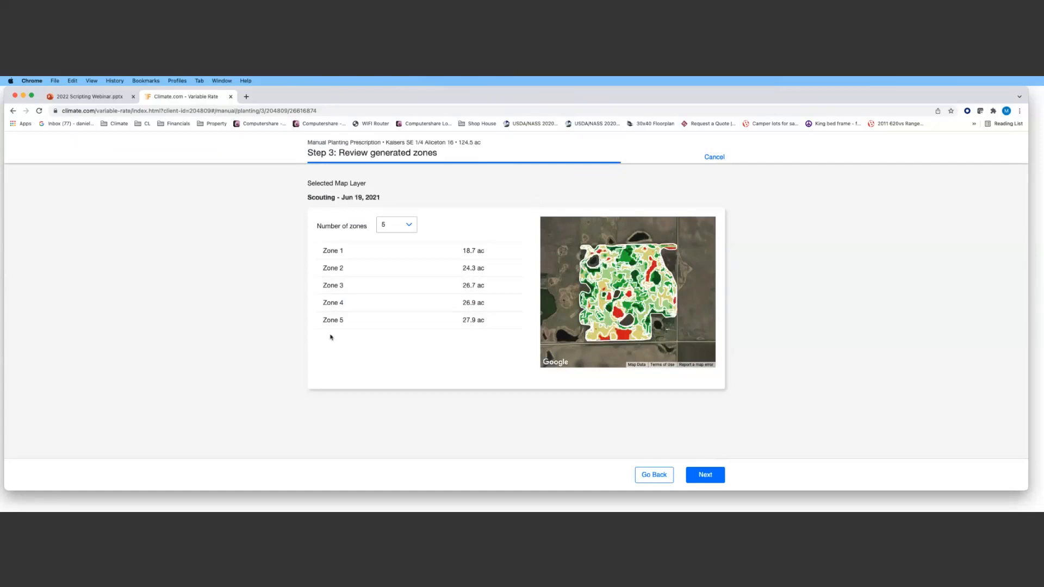
# - Compare the generated management zones using 2 zones, and finish with the number of zones set to 12
pyautogui.click(399, 226)
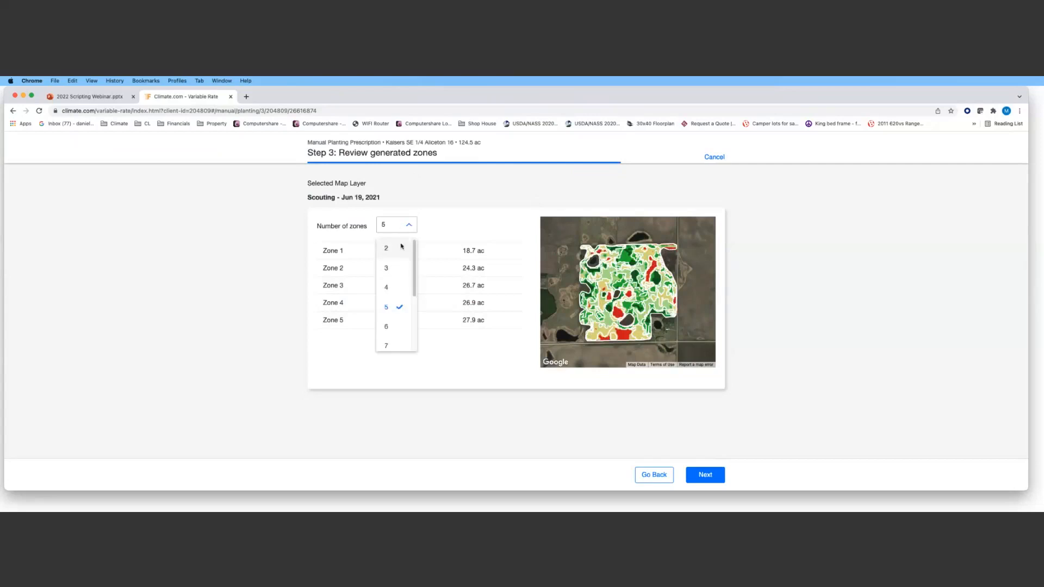
pyautogui.click(401, 247)
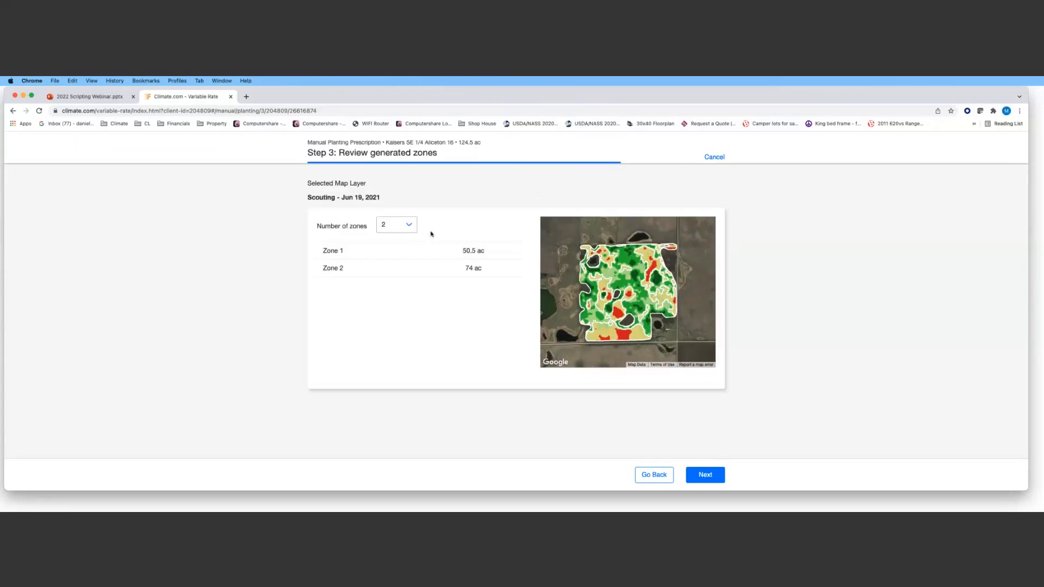
pyautogui.click(408, 225)
pyautogui.scroll(-3, 410, 305)
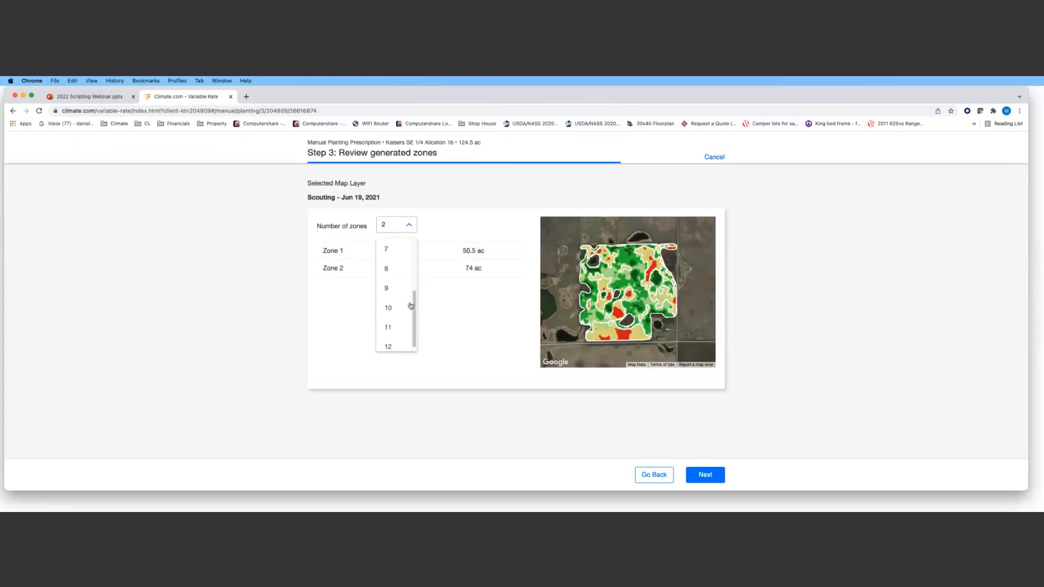
pyautogui.click(397, 341)
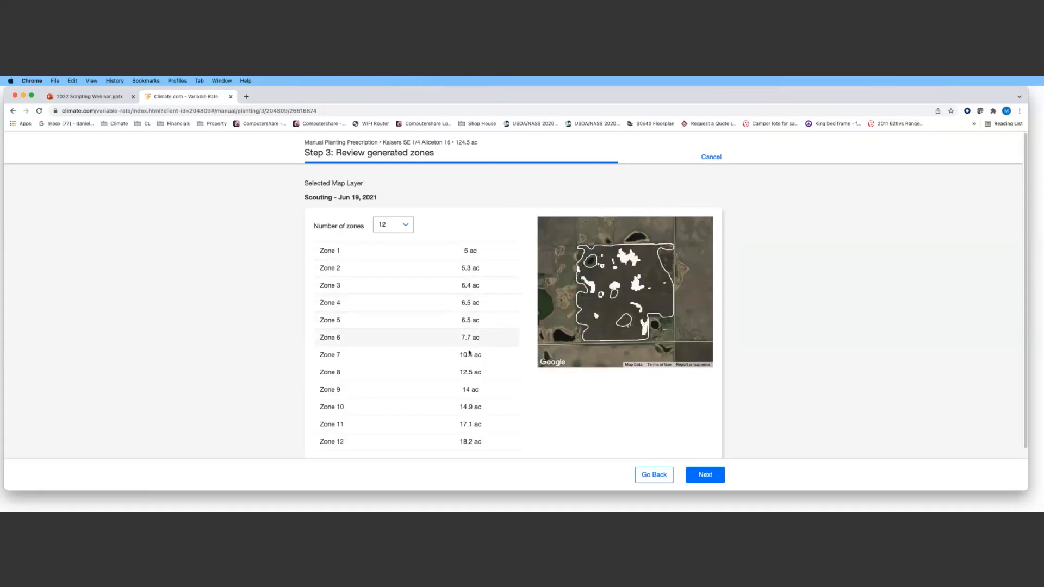
# - Set the number of management zones to 3 and continue to the planting details
pyautogui.click(398, 229)
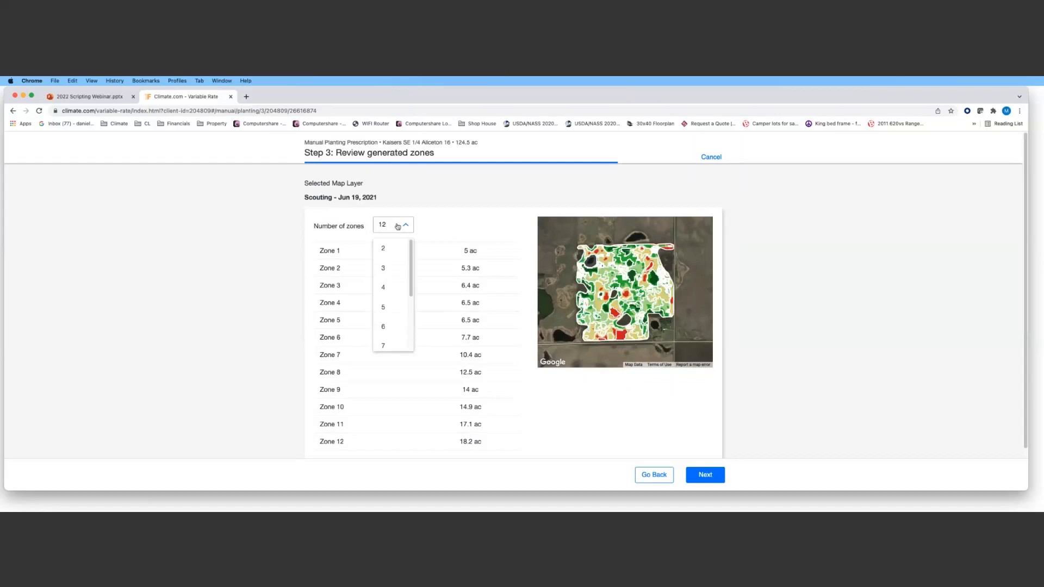
pyautogui.click(389, 273)
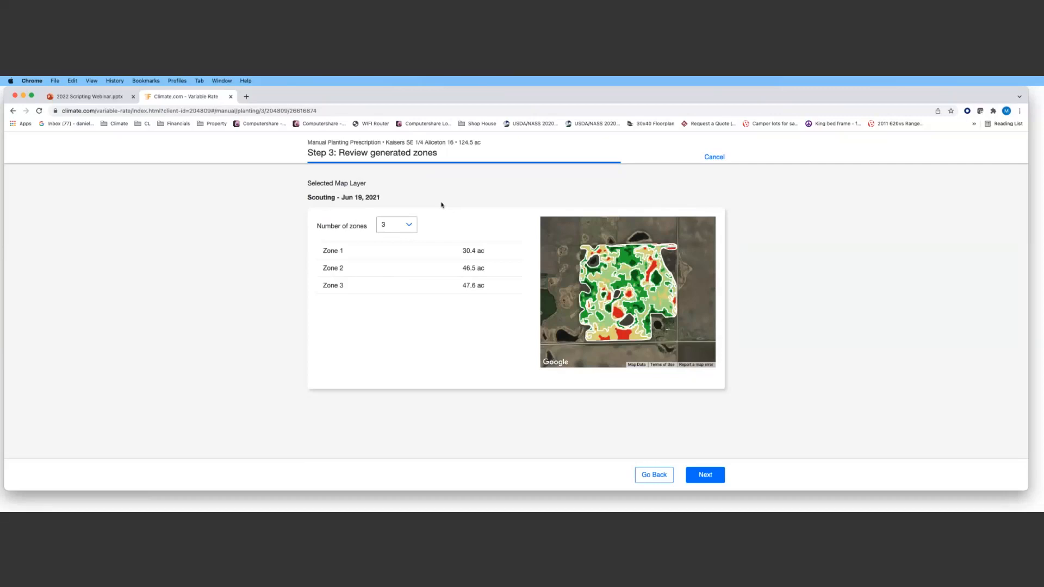
pyautogui.click(709, 475)
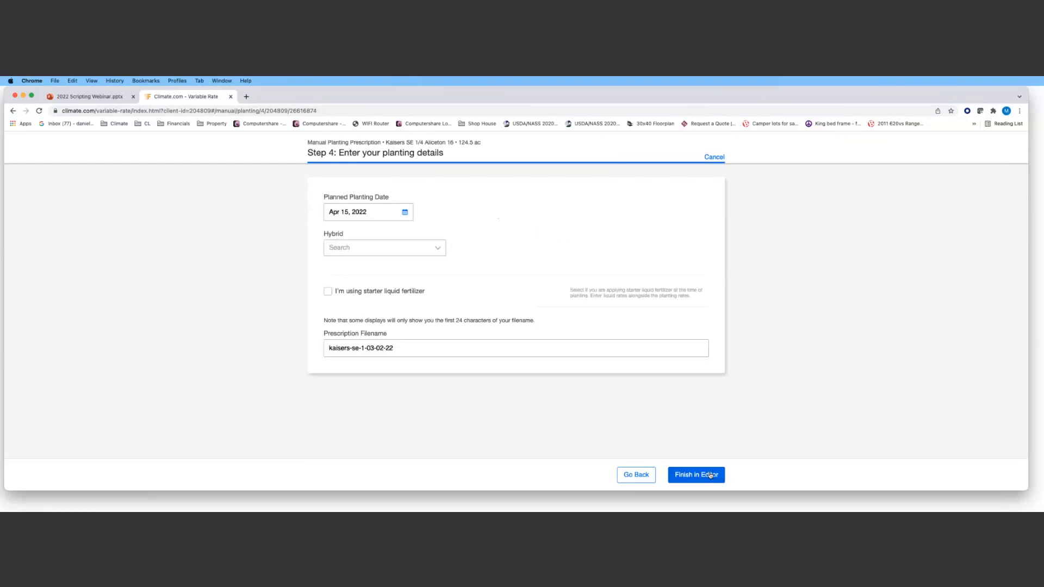
# - Search the hybrids for dkc44-15 and choose DEKALB DKC44-15RIB for the prescription
pyautogui.click(381, 246)
pyautogui.write('dkc')
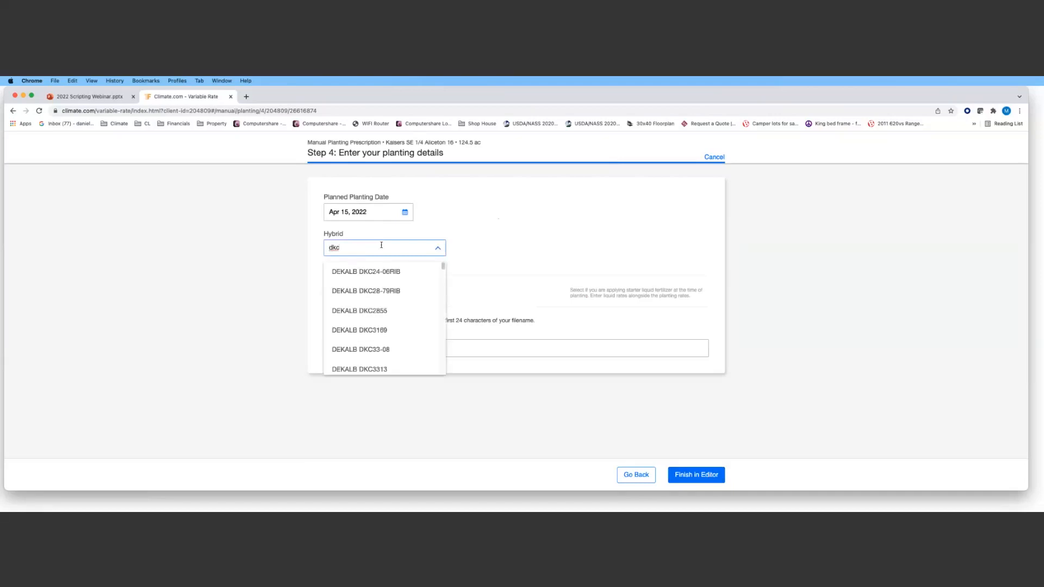
pyautogui.write('44-15')
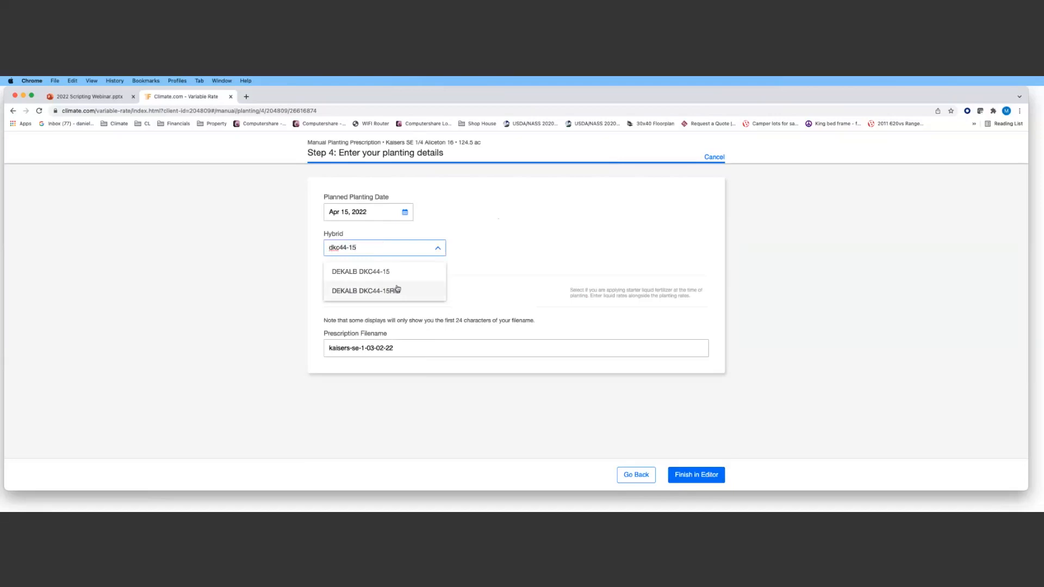
pyautogui.click(397, 290)
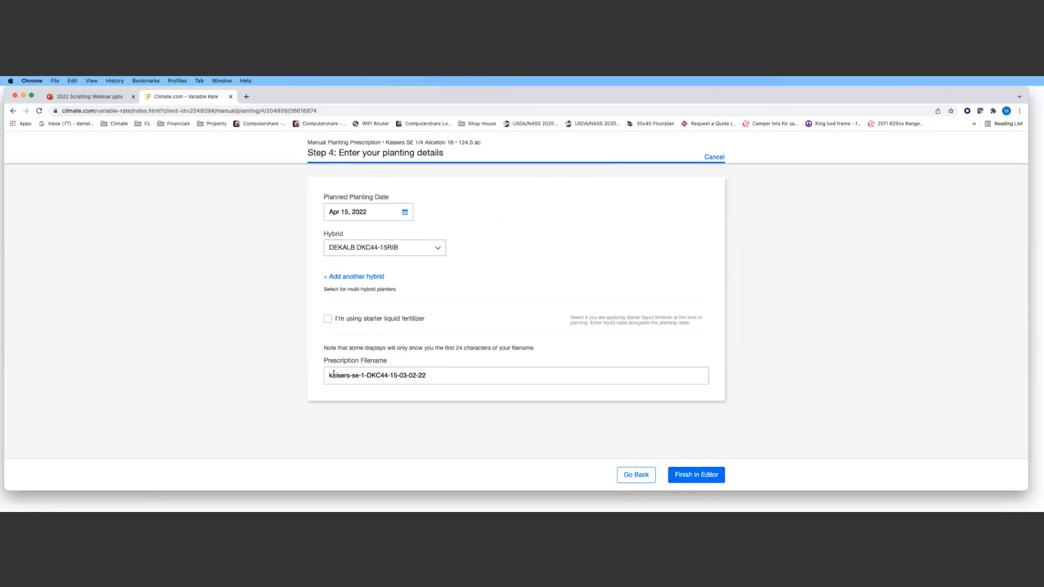
# - Replace the whole default prescription filename with Kaisers DKC 44-15
pyautogui.moveTo(329, 375); pyautogui.dragTo(361, 375)
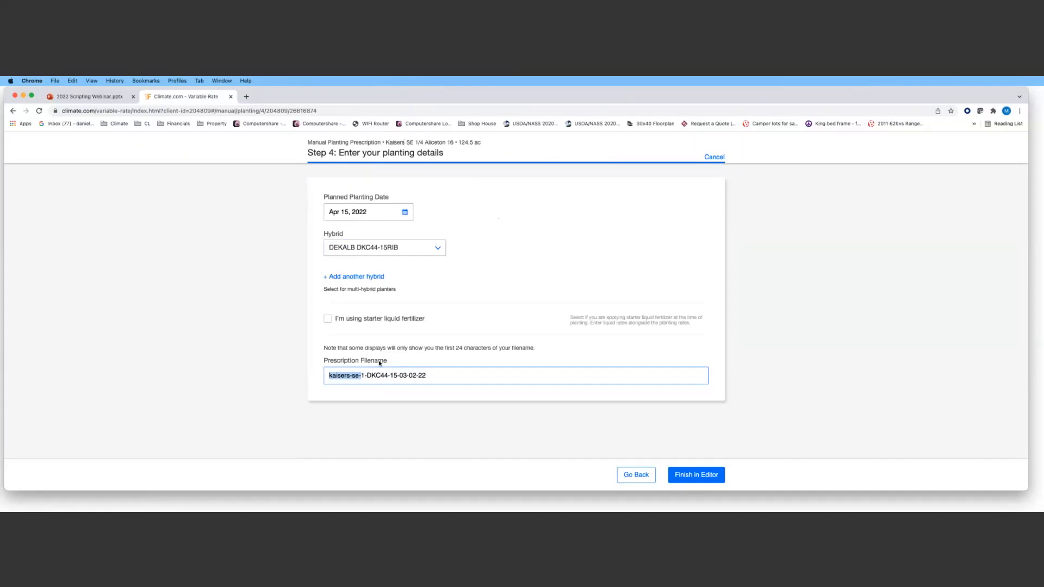
pyautogui.moveTo(367, 375); pyautogui.dragTo(398, 377)
pyautogui.moveTo(427, 376); pyautogui.dragTo(399, 375)
pyautogui.press('BackSpace')
pyautogui.press('BackSpace')
pyautogui.press('BackSpace')
pyautogui.press('BackSpace')
pyautogui.press('BackSpace')
pyautogui.press('BackSpace')
pyautogui.press('BackSpace')
pyautogui.press('BackSpace')
pyautogui.press('BackSpace')
pyautogui.press('BackSpace')
pyautogui.press('BackSpace')
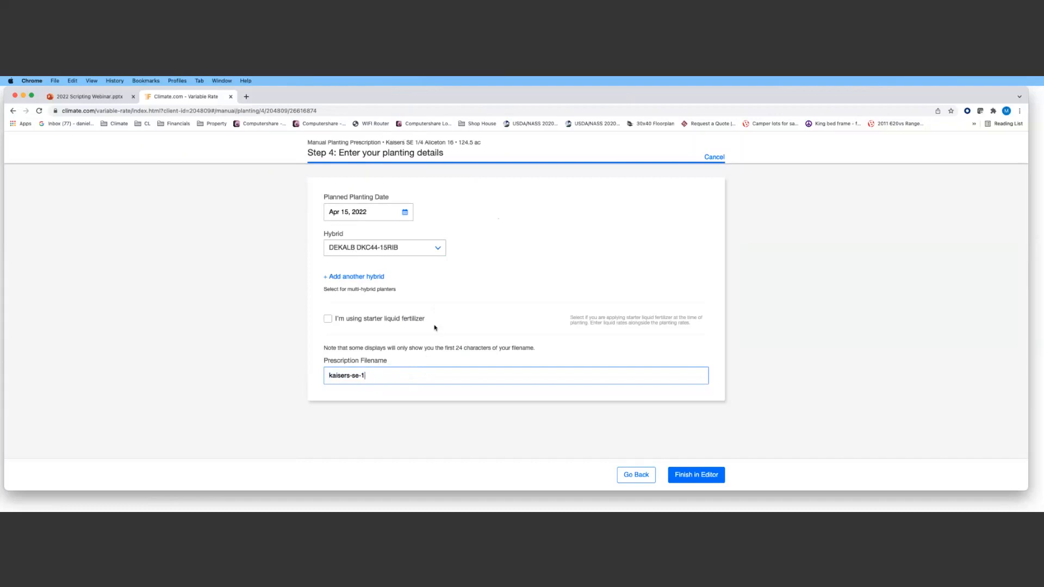
pyautogui.press('BackSpace')
pyautogui.press('BackSpace')
pyautogui.press('BackSpace')
pyautogui.press('BackSpace')
pyautogui.press('BackSpace')
pyautogui.press('BackSpace')
pyautogui.press('BackSpace')
pyautogui.press('BackSpace')
pyautogui.press('BackSpace')
pyautogui.press('BackSpace')
pyautogui.press('BackSpace')
pyautogui.press('BackSpace')
pyautogui.write('Kaisers DKC 44-15')
# - Replace the hybrid part of the prescription filename with Pioneer and open the prescription in the editor
pyautogui.moveTo(387, 376); pyautogui.dragTo(329, 374)
pyautogui.click(398, 378)
pyautogui.press('BackSpace')
pyautogui.press('BackSpace')
pyautogui.press('BackSpace')
pyautogui.press('BackSpace')
pyautogui.press('BackSpace')
pyautogui.press('BackSpace')
pyautogui.press('BackSpace')
pyautogui.press('BackSpace')
pyautogui.press('BackSpace')
pyautogui.write('Pioneer')
pyautogui.click(693, 475)
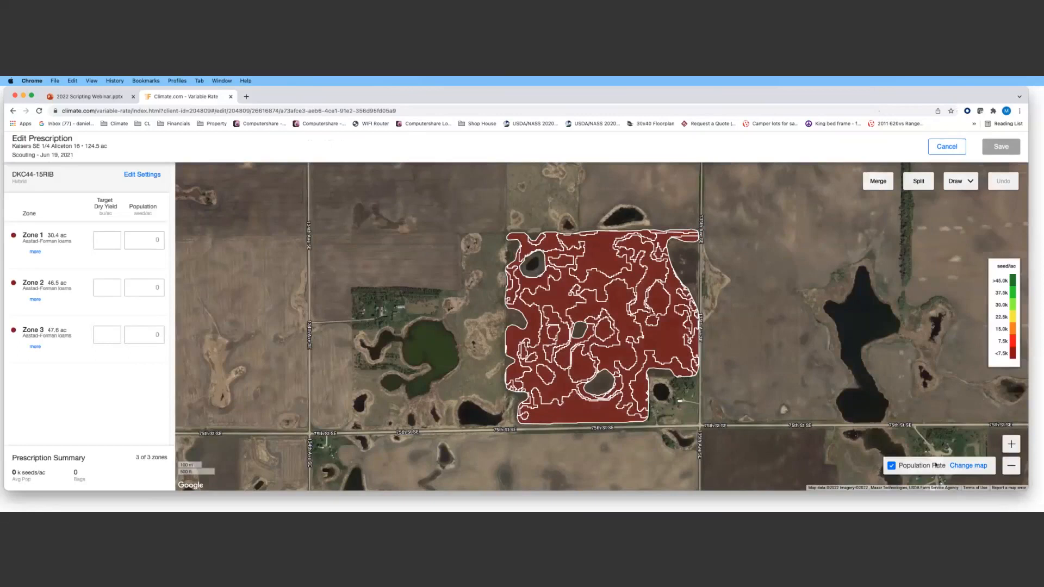
# - Show the 2018 Soybeans harvest yield map under the prescription zones
pyautogui.click(968, 466)
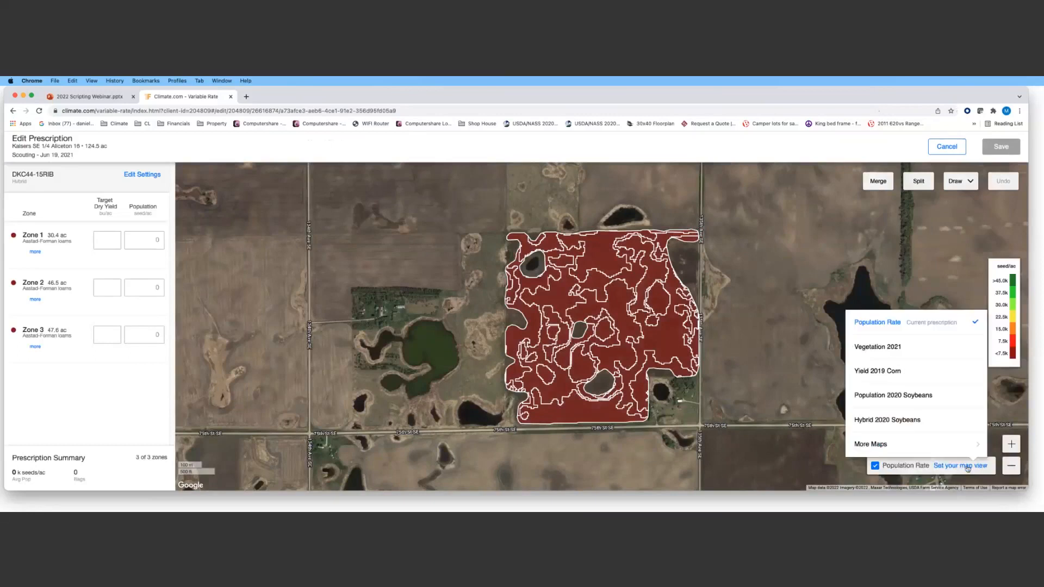
pyautogui.click(890, 447)
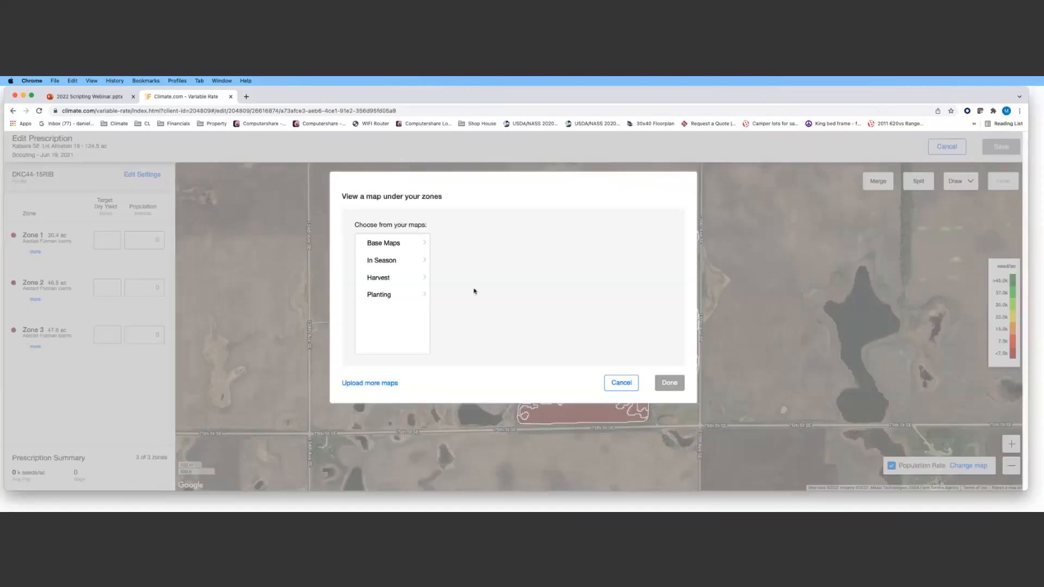
pyautogui.click(405, 279)
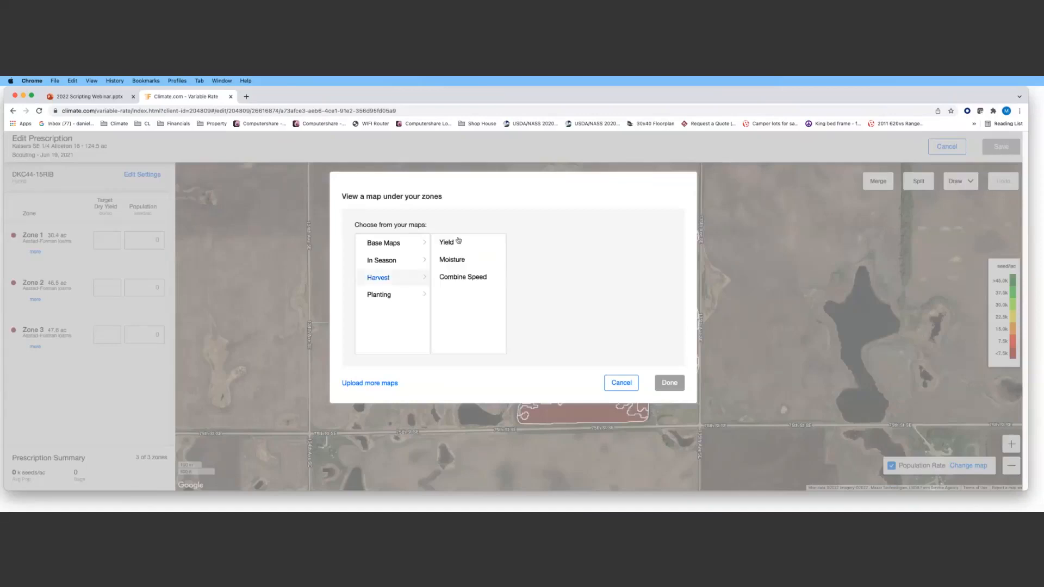
pyautogui.click(458, 242)
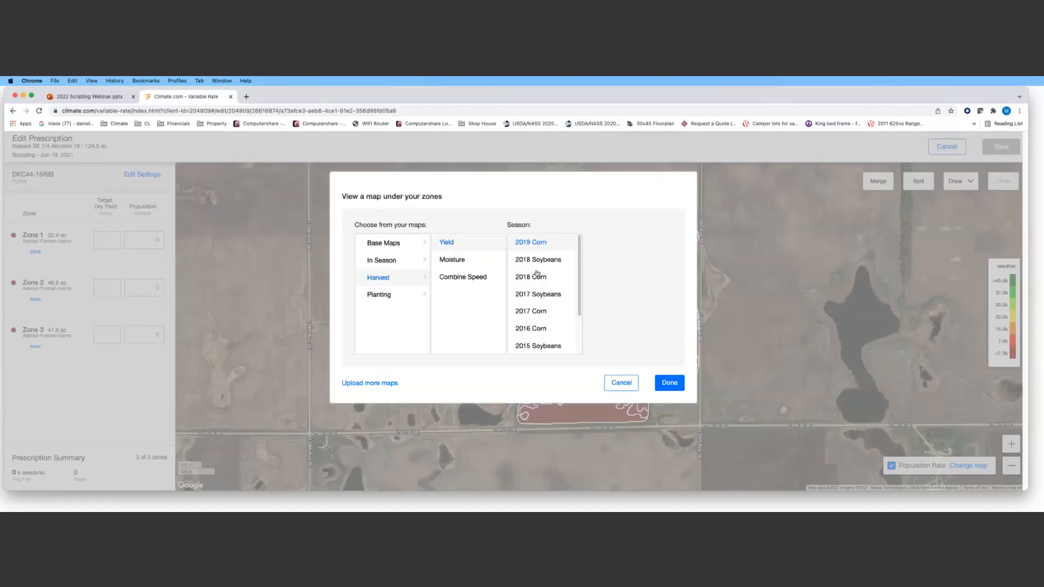
pyautogui.scroll(-3, 535, 273)
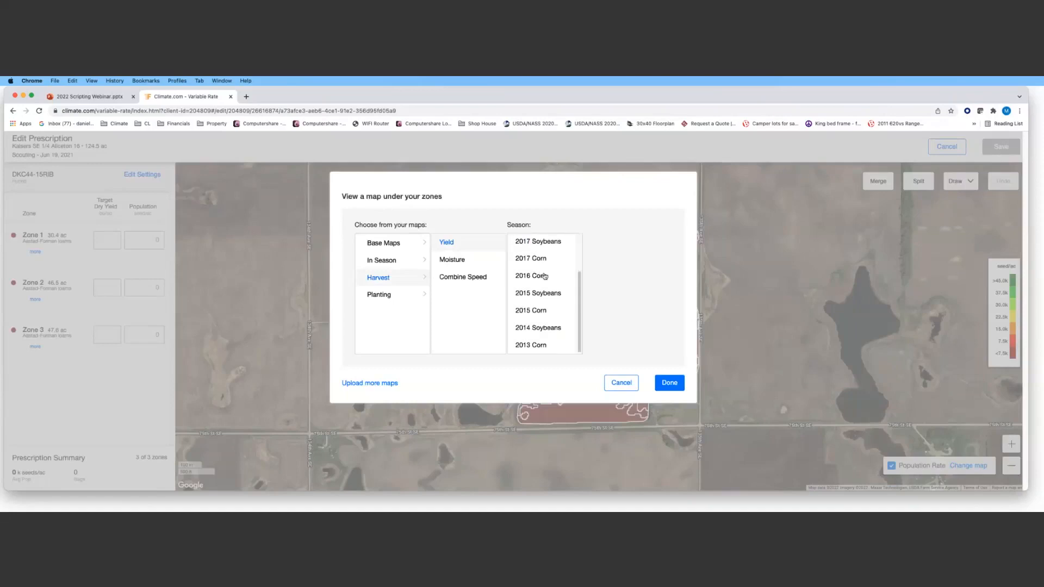
pyautogui.scroll(2, 551, 258)
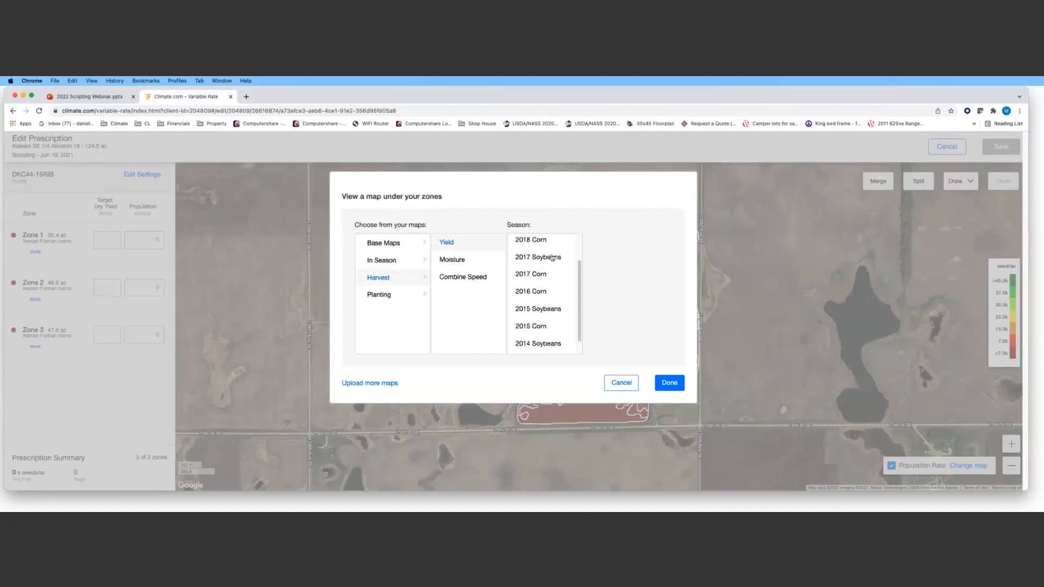
pyautogui.click(554, 244)
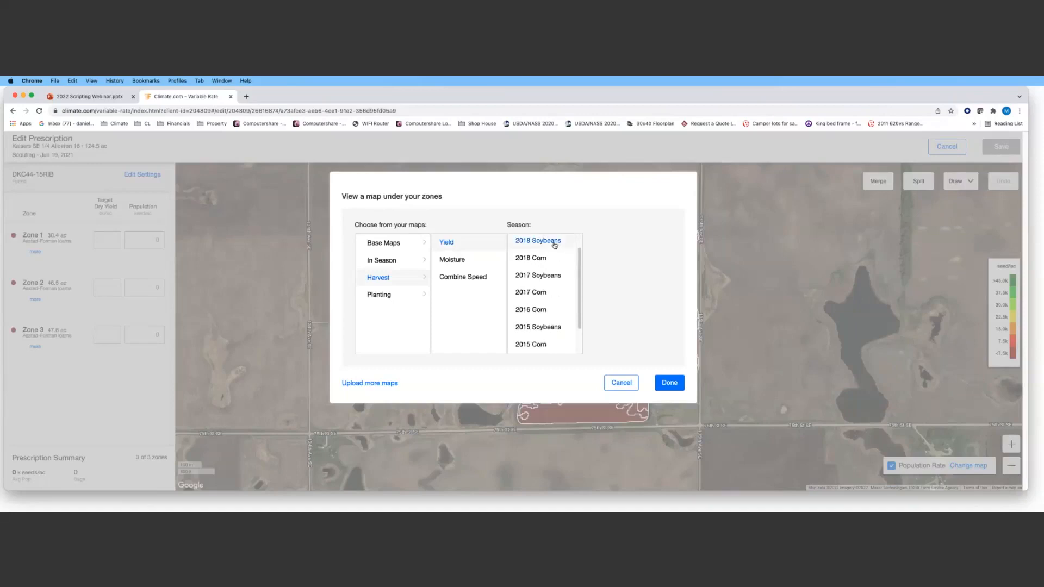
pyautogui.click(669, 383)
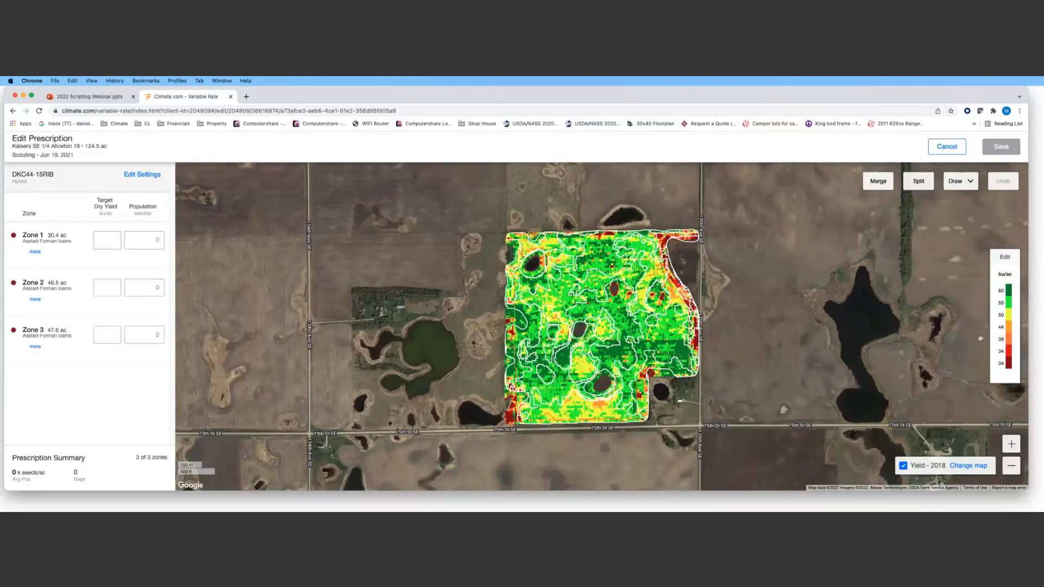
# - Show the In Season scouting image from Jun 19, 2021 under the prescription zones
pyautogui.click(978, 465)
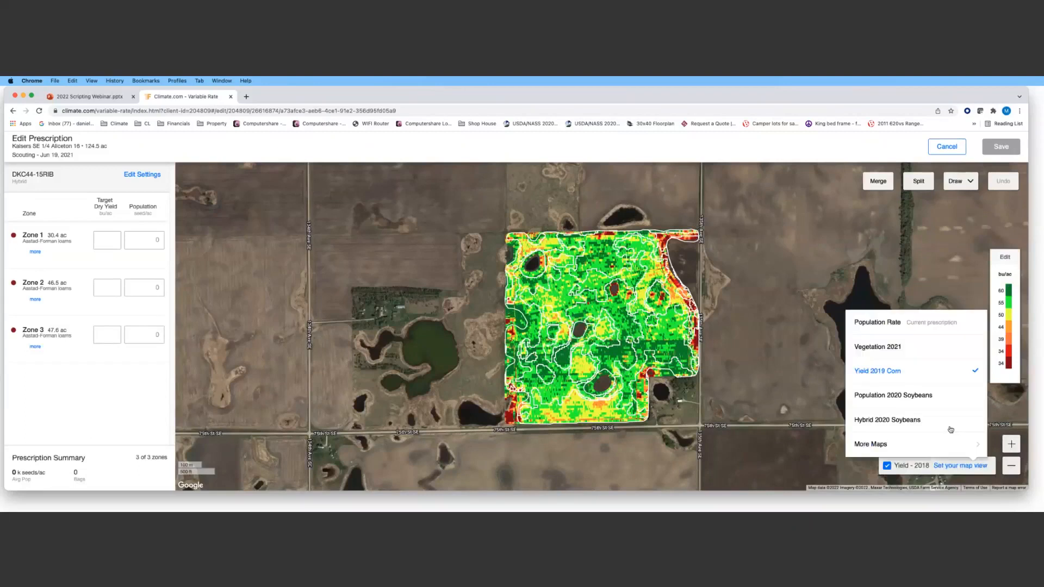
pyautogui.click(875, 445)
pyautogui.click(379, 261)
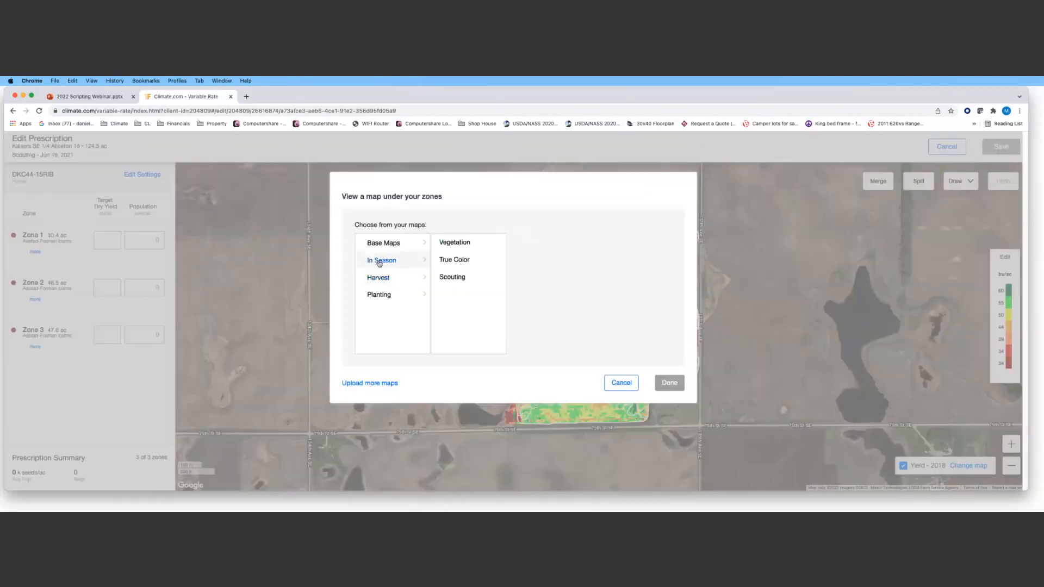
pyautogui.click(457, 277)
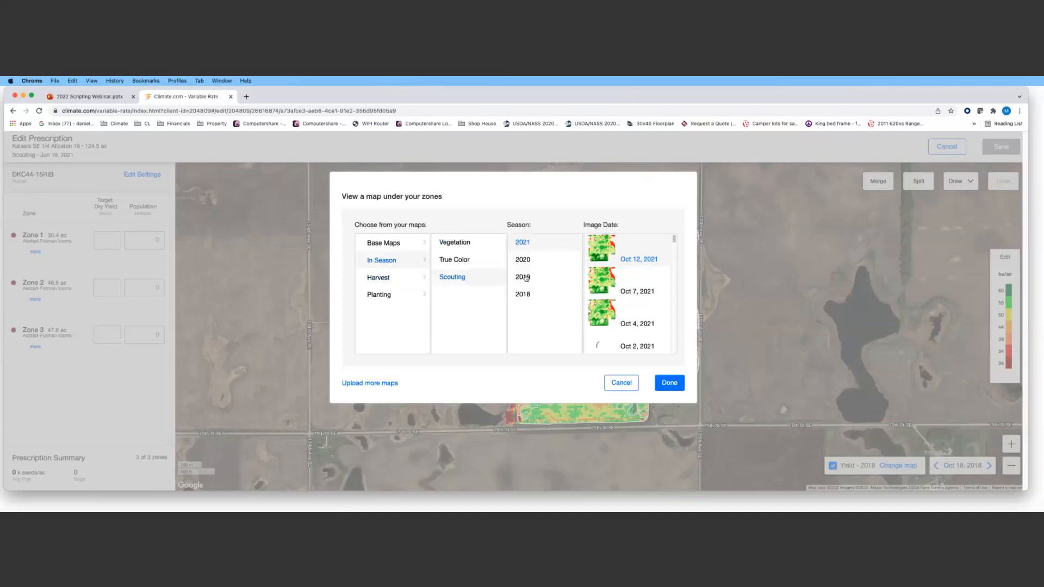
pyautogui.scroll(-10, 658, 283)
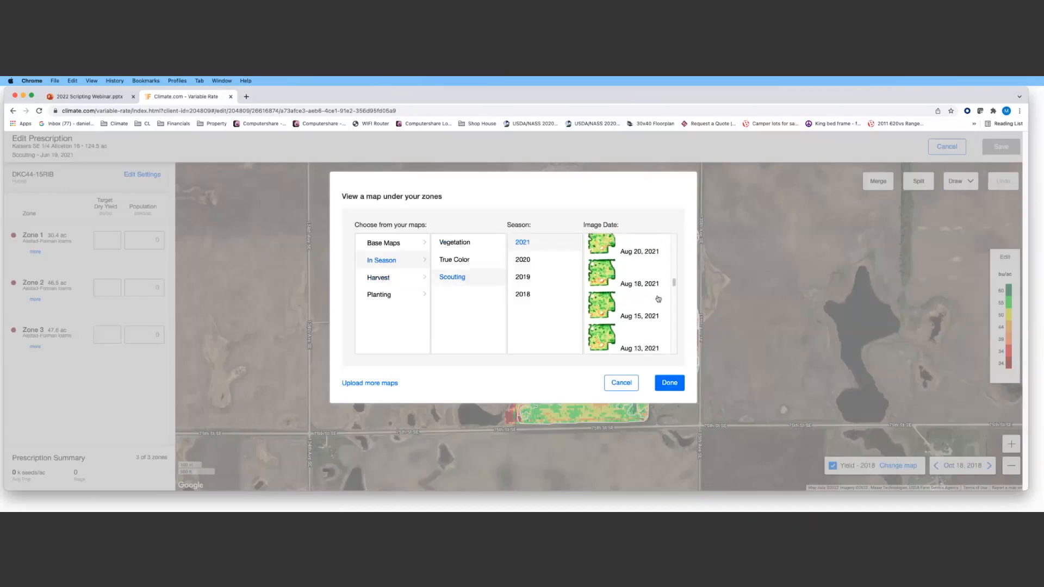
pyautogui.scroll(-8, 658, 299)
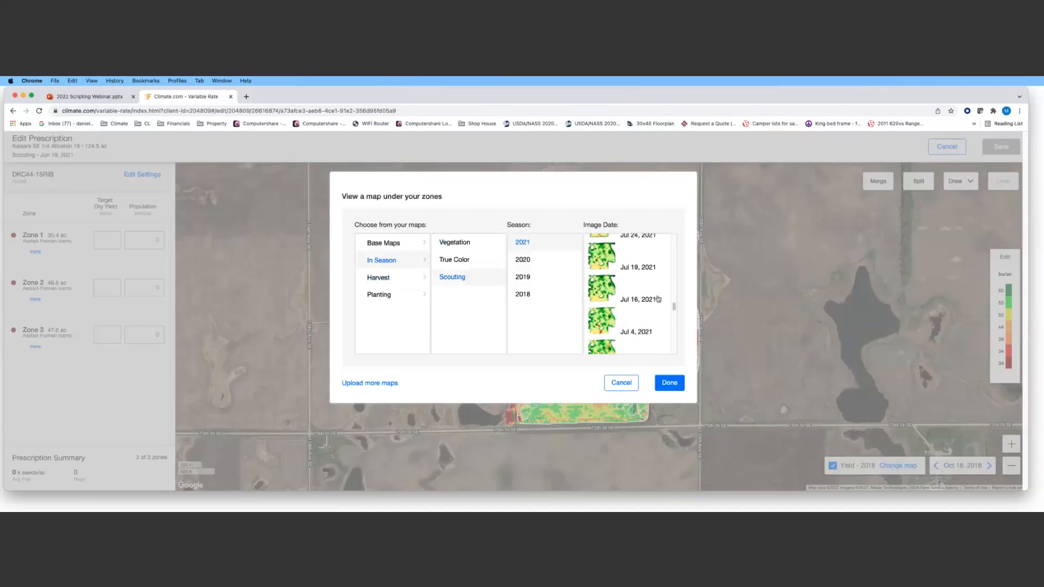
pyautogui.scroll(-5, 658, 298)
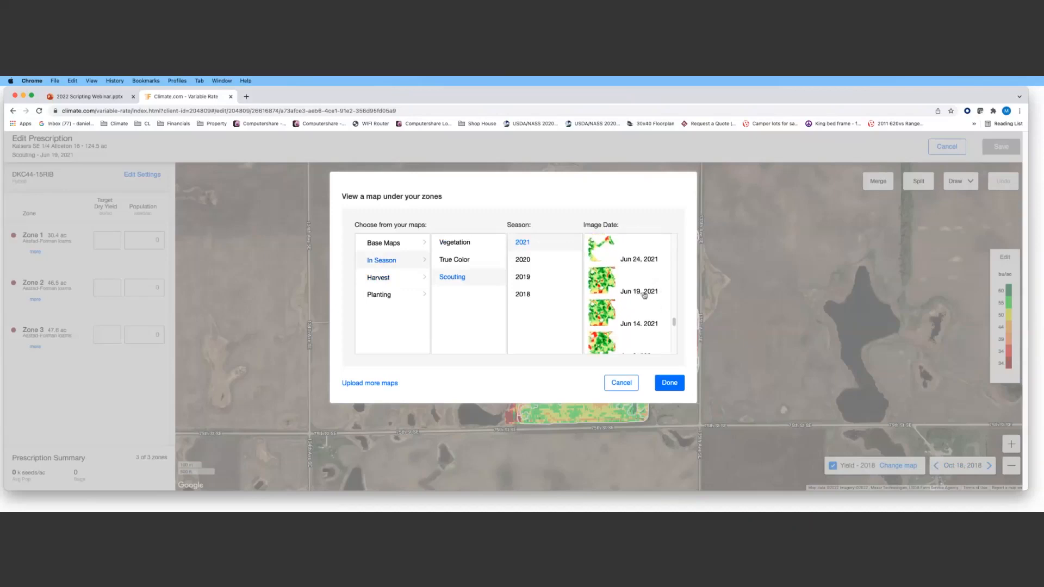
pyautogui.click(643, 293)
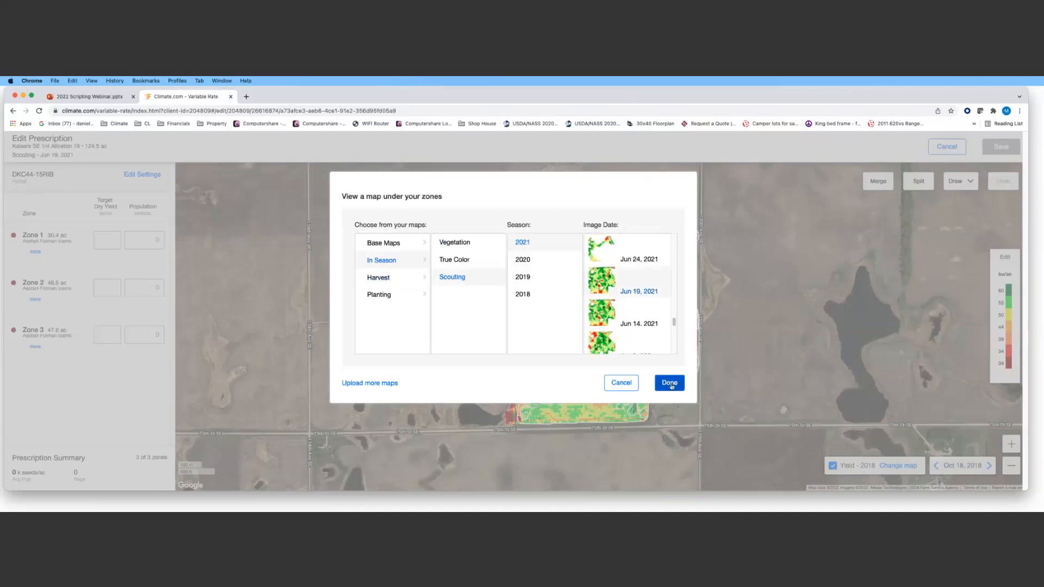
pyautogui.click(670, 384)
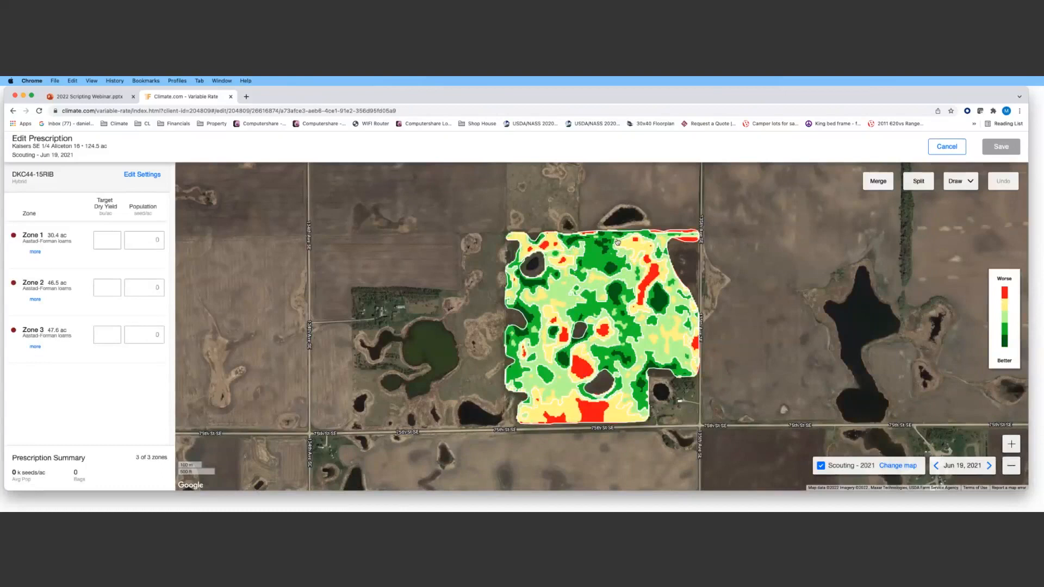
# - Examine the scouting map against the surrounding fields and return the map layer to the current prescription's Population Rate
pyautogui.scroll(-2, 618, 241)
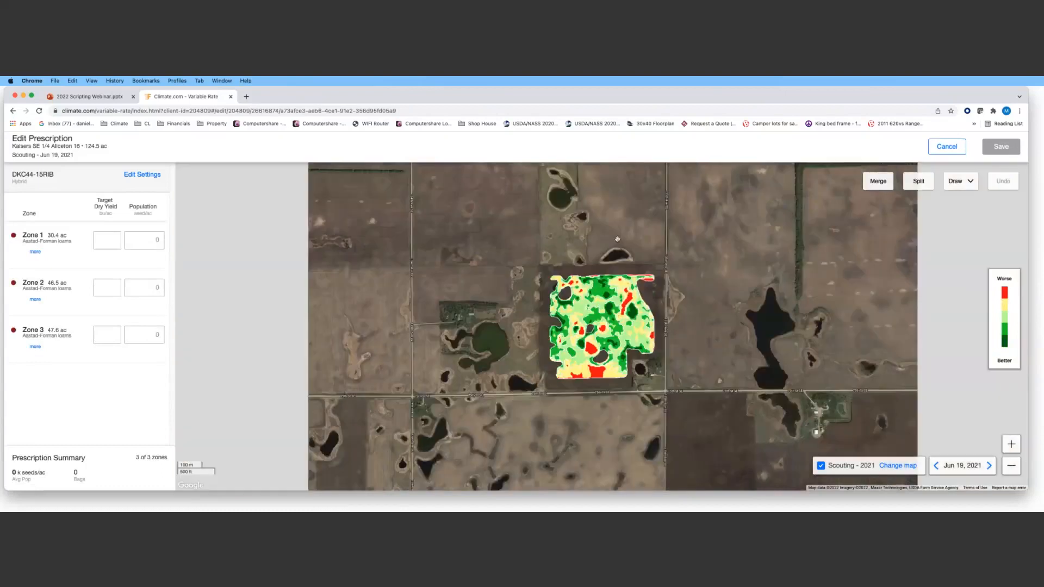
pyautogui.scroll(-1, 601, 326)
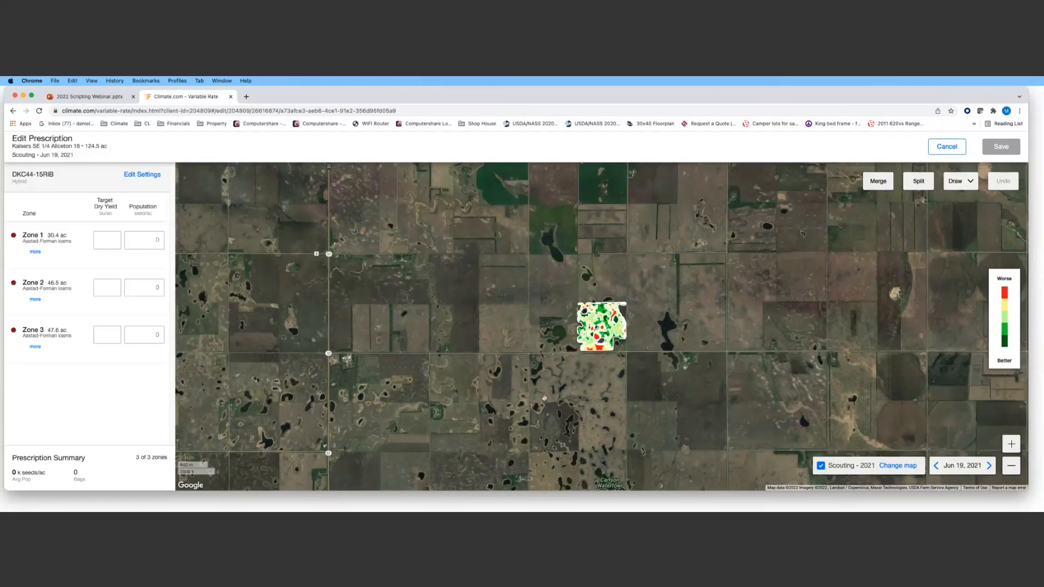
pyautogui.scroll(1, 602, 332)
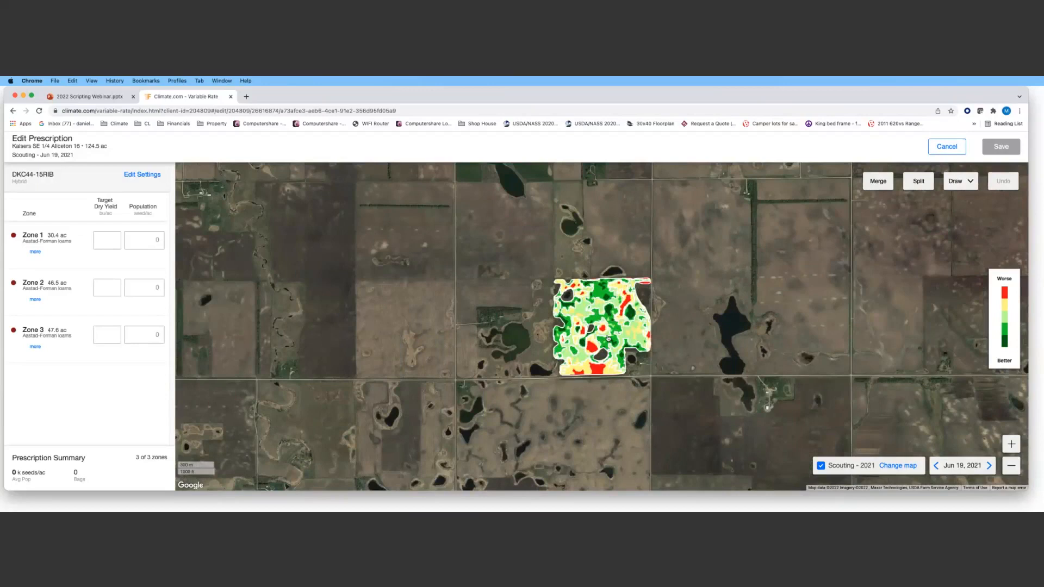
pyautogui.scroll(3, 608, 338)
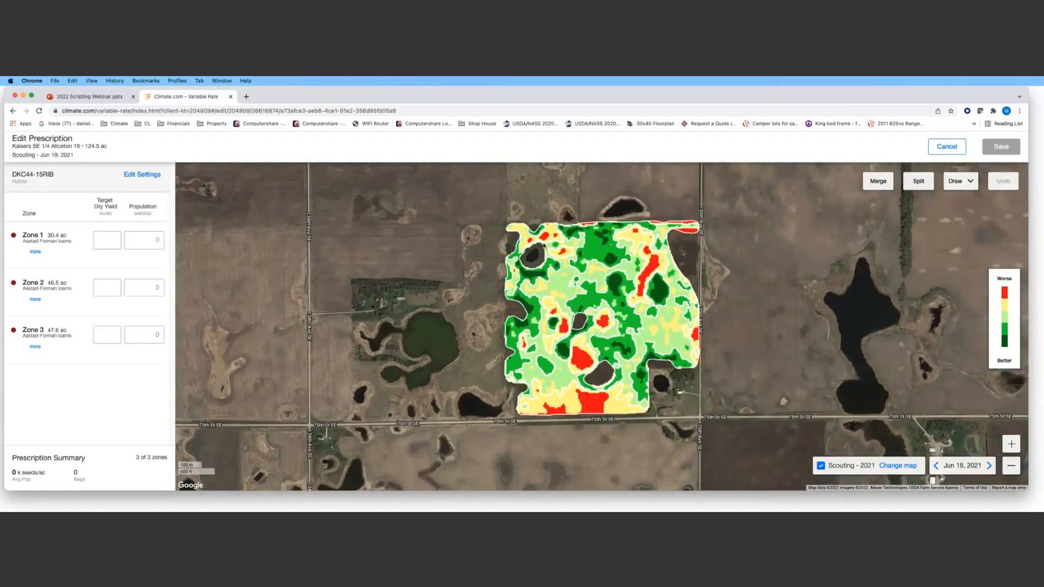
pyautogui.click(902, 467)
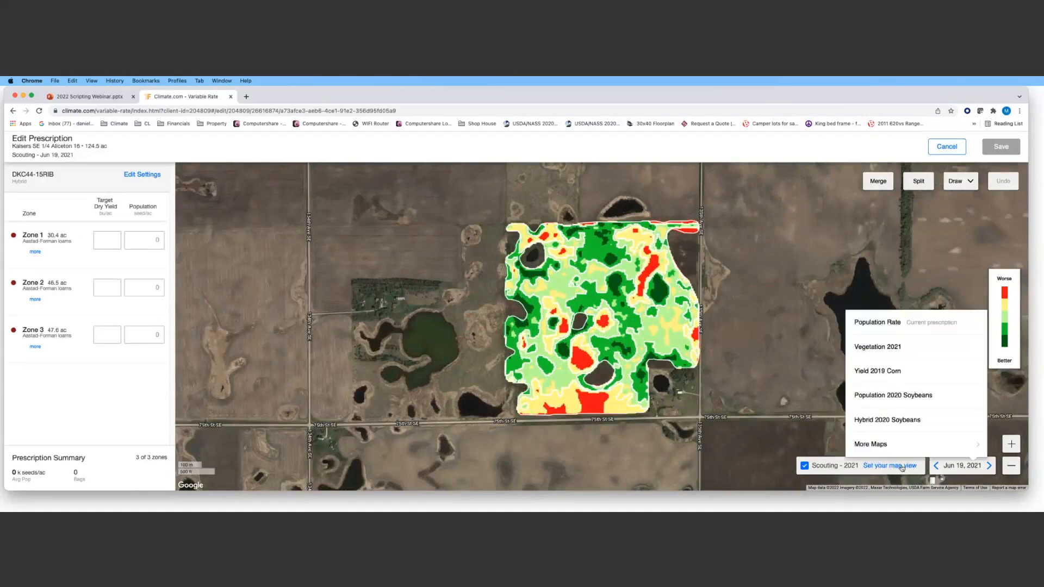
pyautogui.click(878, 324)
# - Highlight Zone 1 on the field map and set its population to 28000 seeds per acre
pyautogui.click(156, 238)
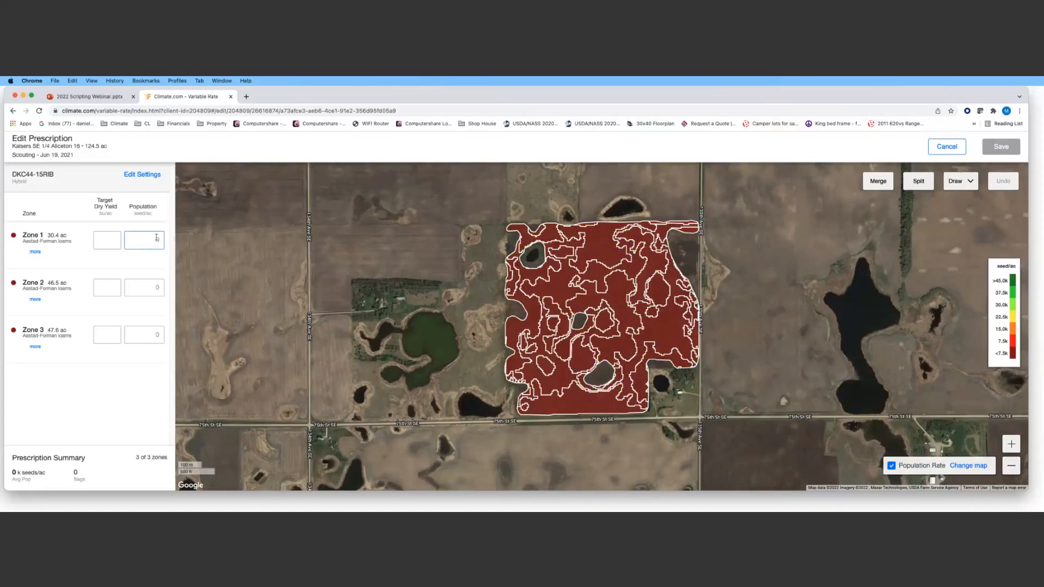
pyautogui.click(54, 235)
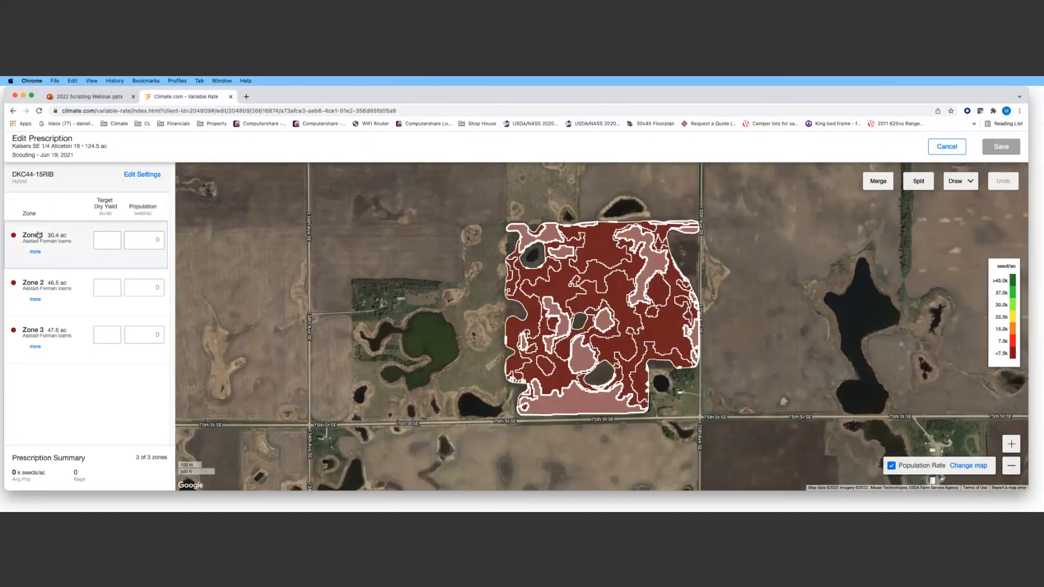
pyautogui.click(158, 240)
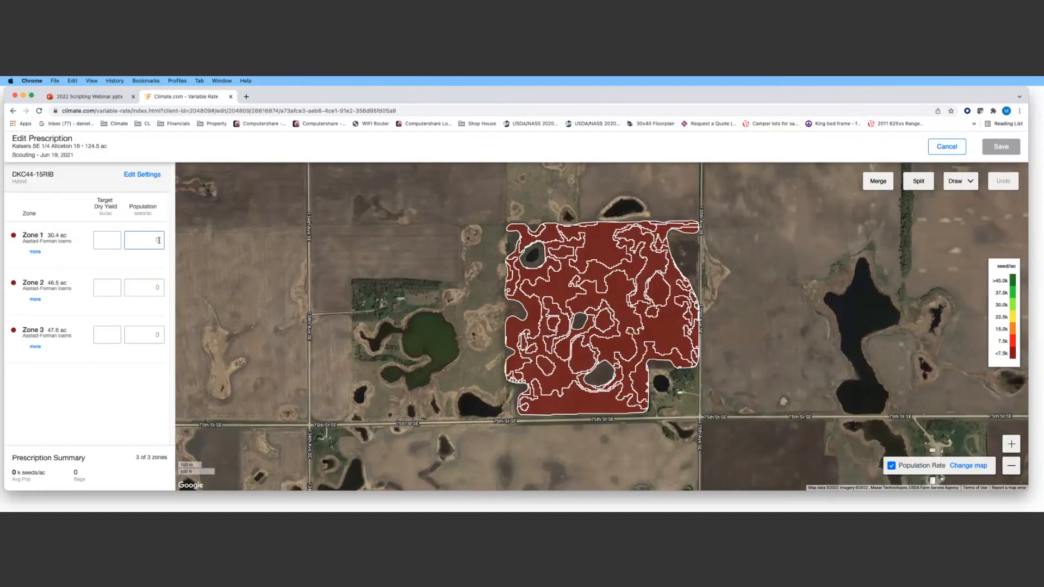
pyautogui.write('28000')
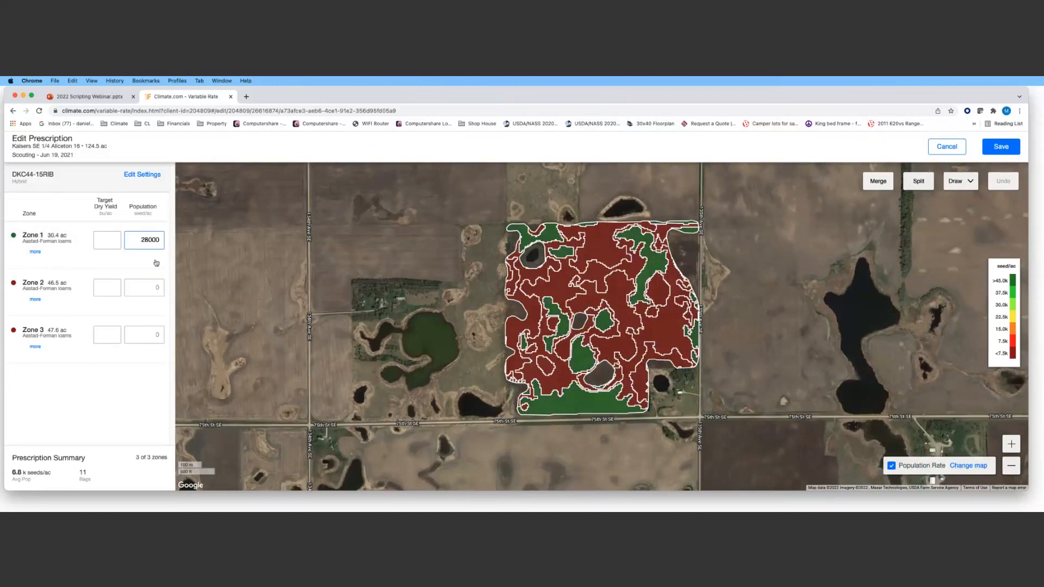
# - Highlight Zone 2 on the field map and set its population to 32000 seeds per acre
pyautogui.click(21, 286)
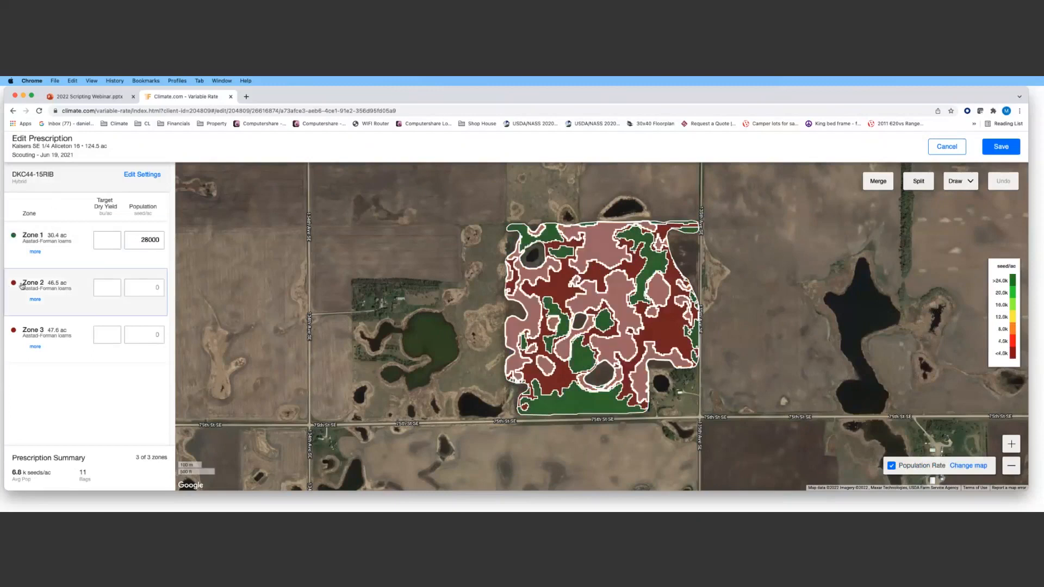
pyautogui.click(147, 290)
pyautogui.write('32000')
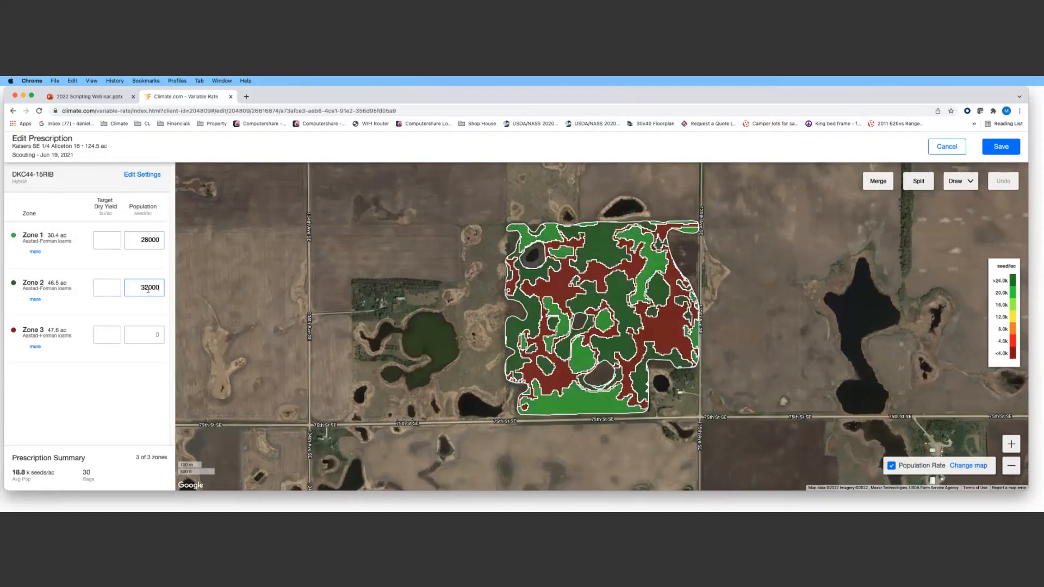
# - Highlight Zone 3 on the field map and set its population to 30000 seeds per acre
pyautogui.click(55, 333)
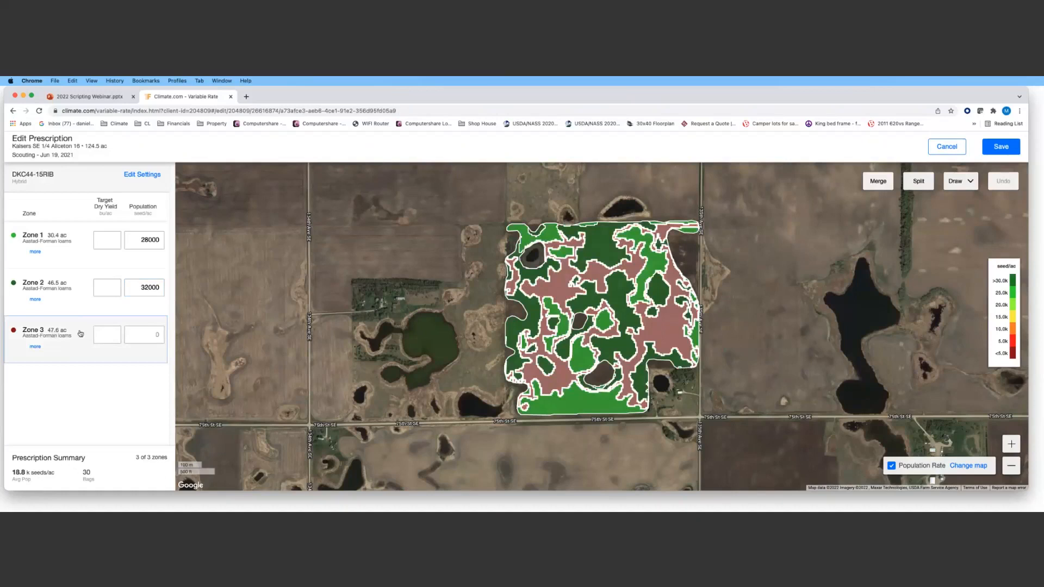
pyautogui.click(139, 334)
pyautogui.write('30')
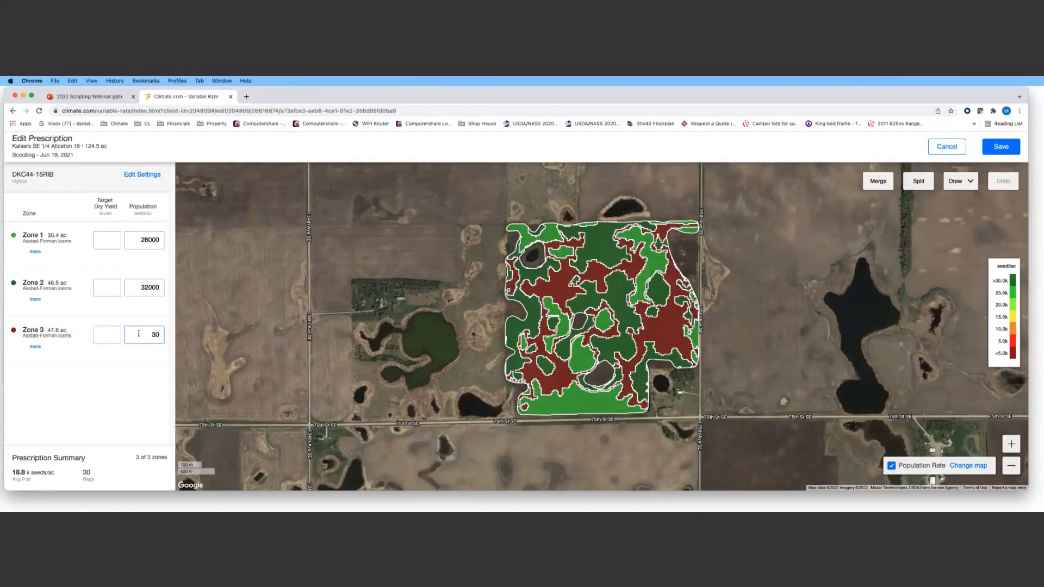
pyautogui.write('000')
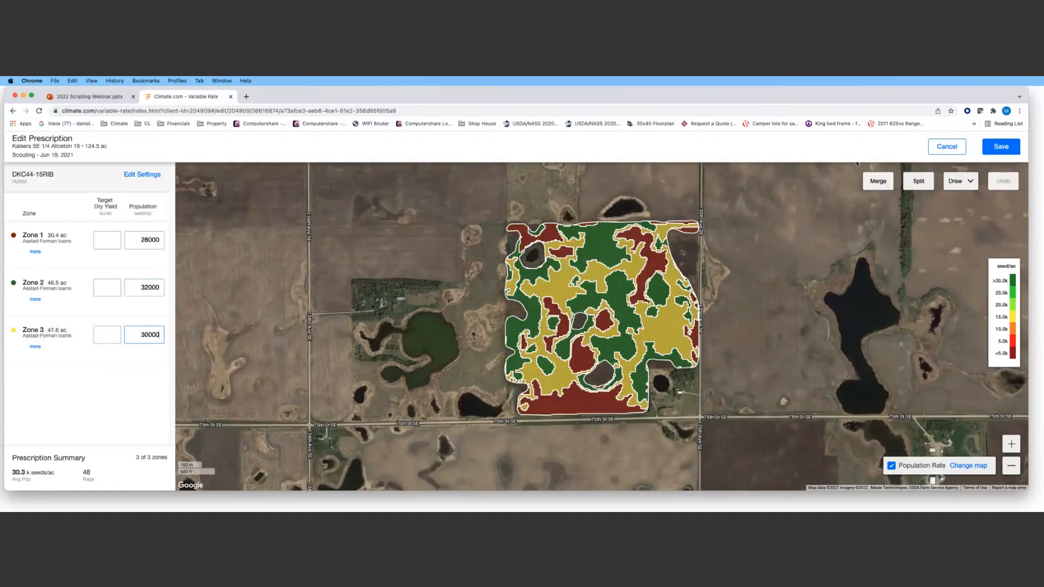
# - Draw and save a polygon zone as a narrow east-west strip across the middle of the field
pyautogui.click(967, 185)
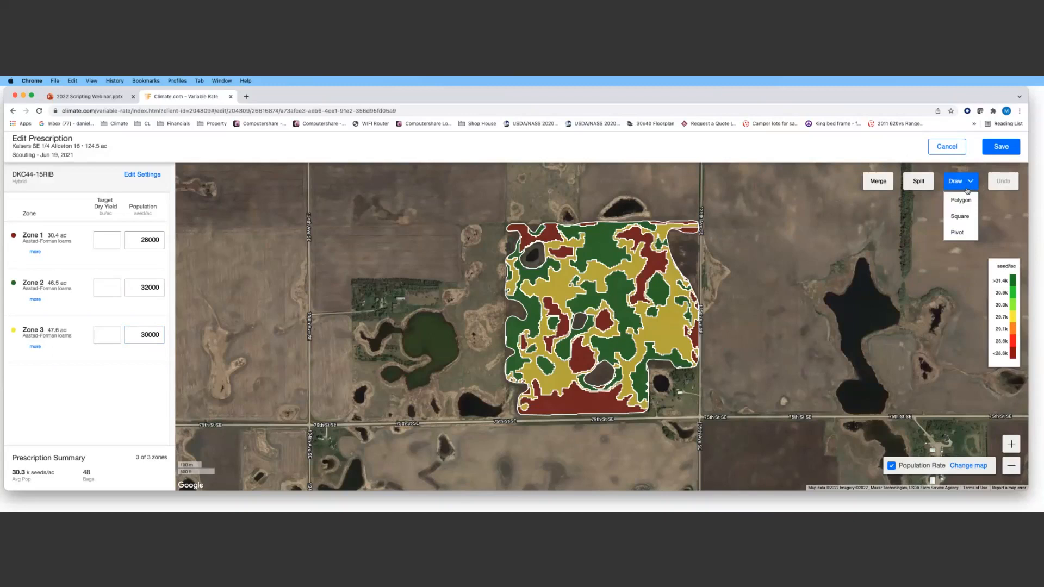
pyautogui.click(958, 200)
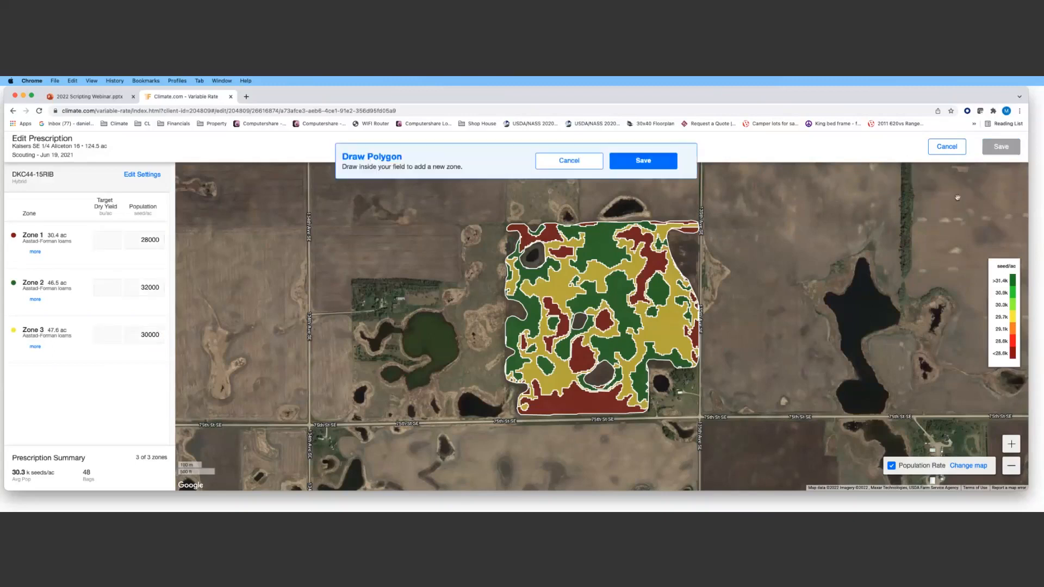
pyautogui.click(681, 288)
pyautogui.click(680, 305)
pyautogui.click(529, 302)
pyautogui.click(527, 288)
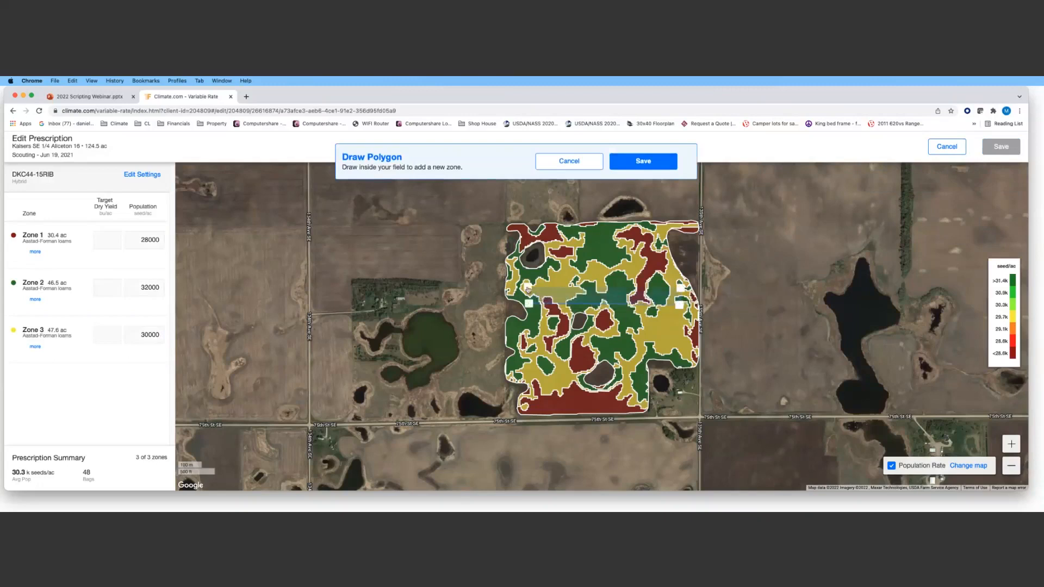
pyautogui.click(680, 288)
pyautogui.click(648, 161)
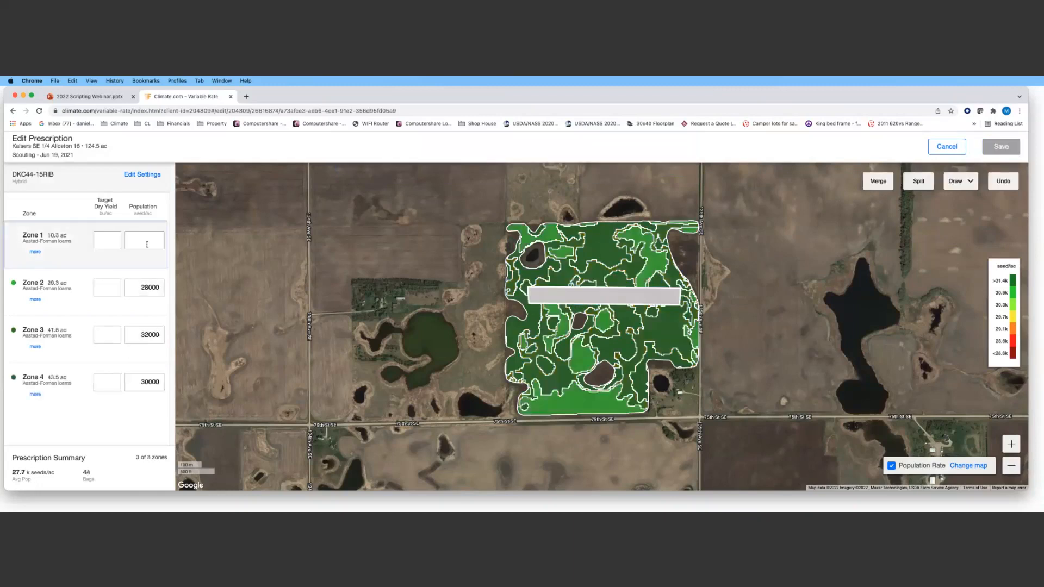
# - Set the new strip zone's population to 31000 seeds per acre and save the changes to the prescription
pyautogui.click(147, 244)
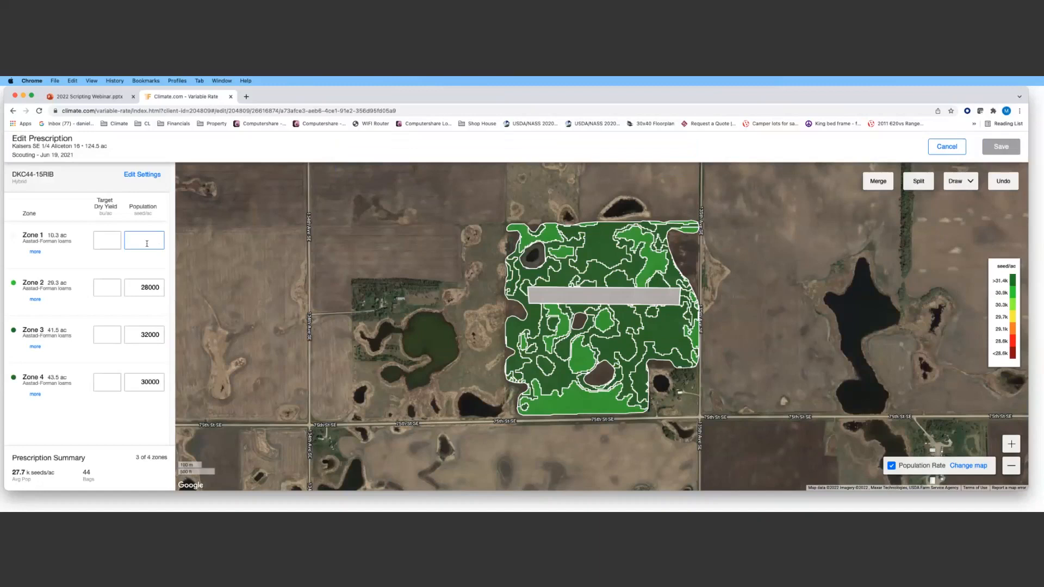
pyautogui.write('31000')
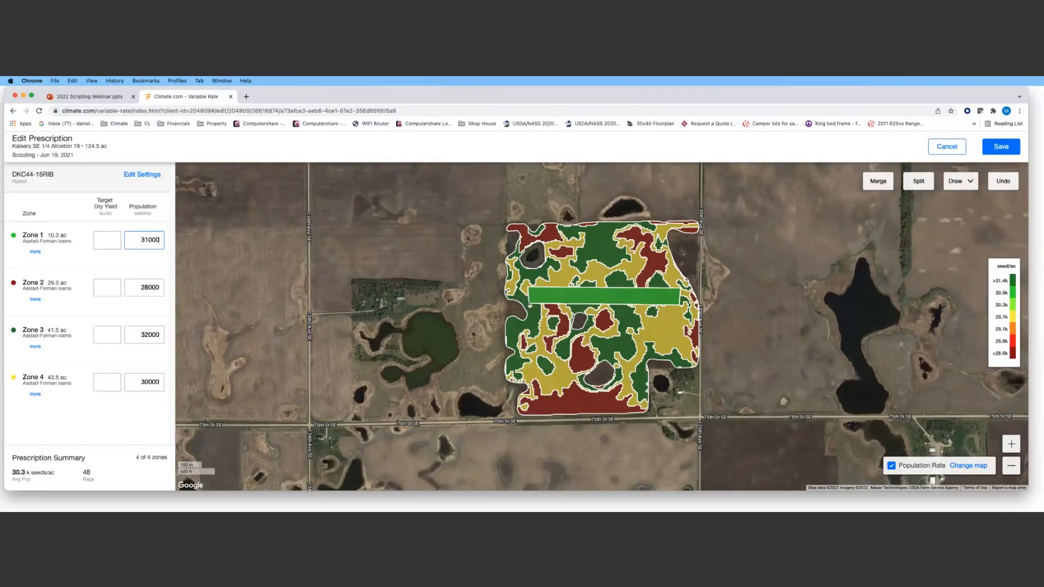
pyautogui.scroll(2, 653, 293)
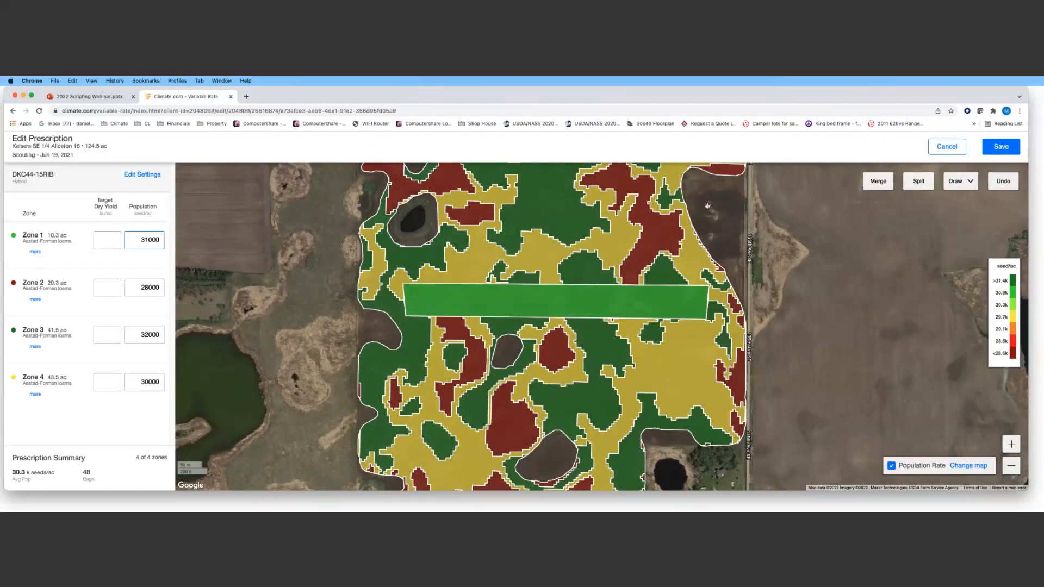
pyautogui.click(1002, 146)
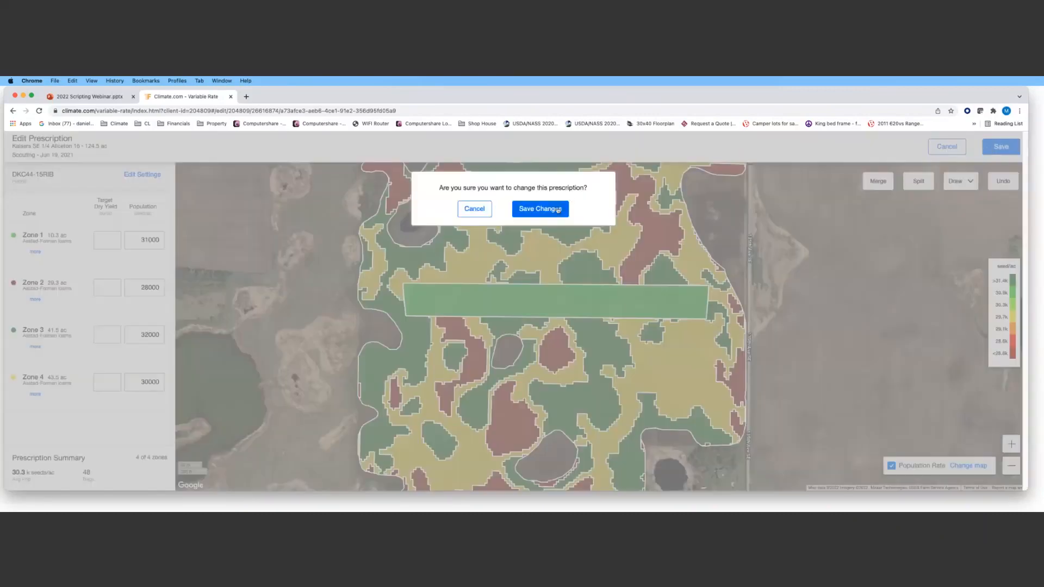
pyautogui.click(558, 210)
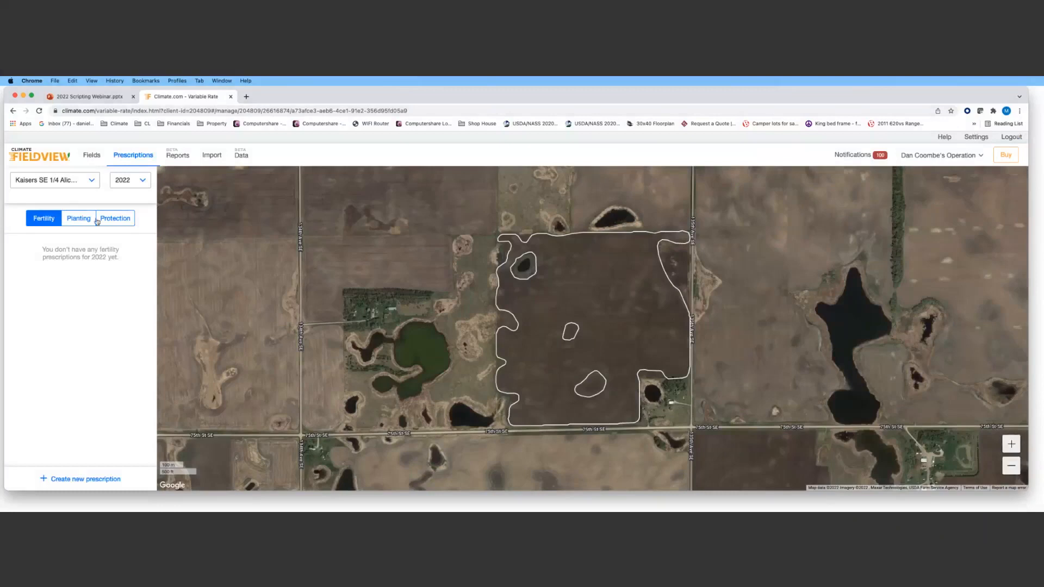
# - Reopen the 2022 Kaisers Pioneer planting prescription in the editor to review its zones, and leave without changes
pyautogui.click(86, 222)
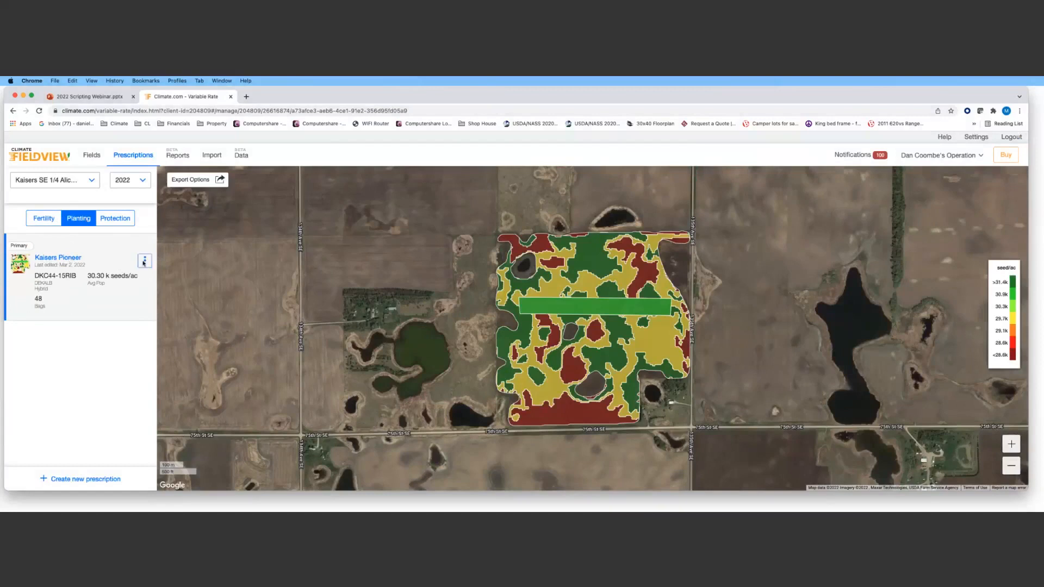
pyautogui.click(144, 260)
pyautogui.click(179, 248)
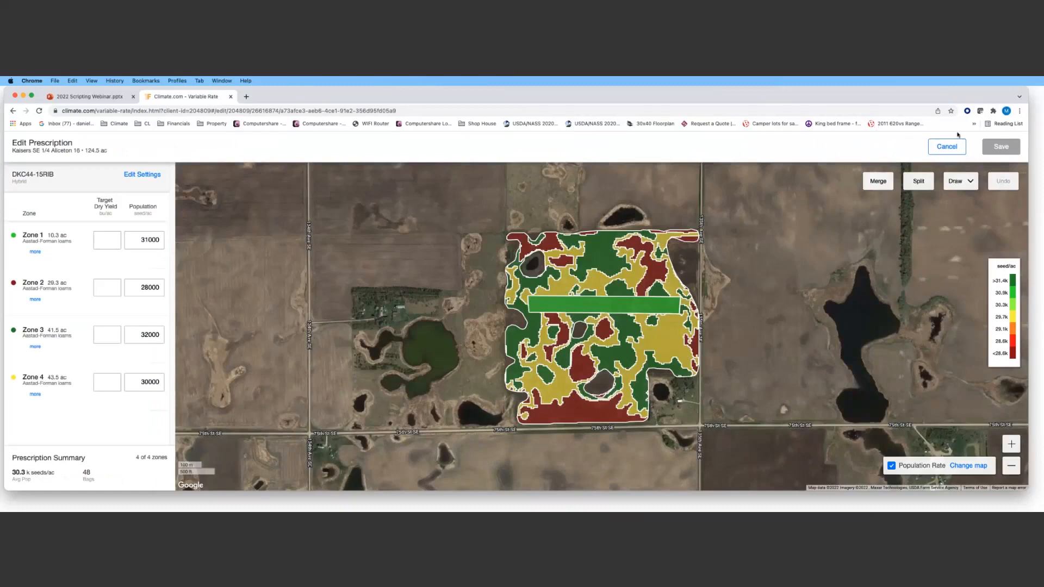
pyautogui.click(950, 154)
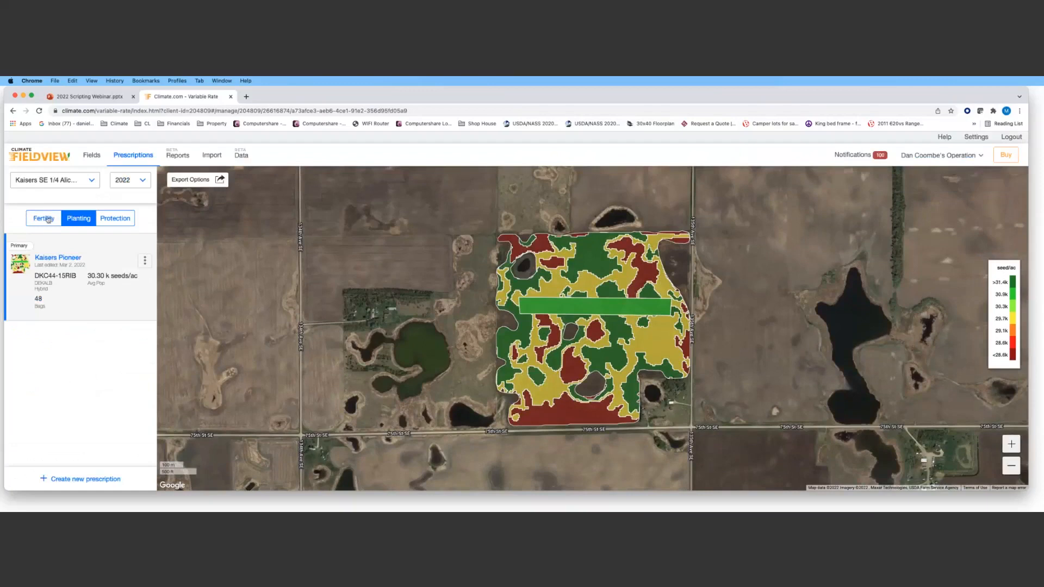
# - Start a new manual fertility prescription for the field
pyautogui.click(48, 219)
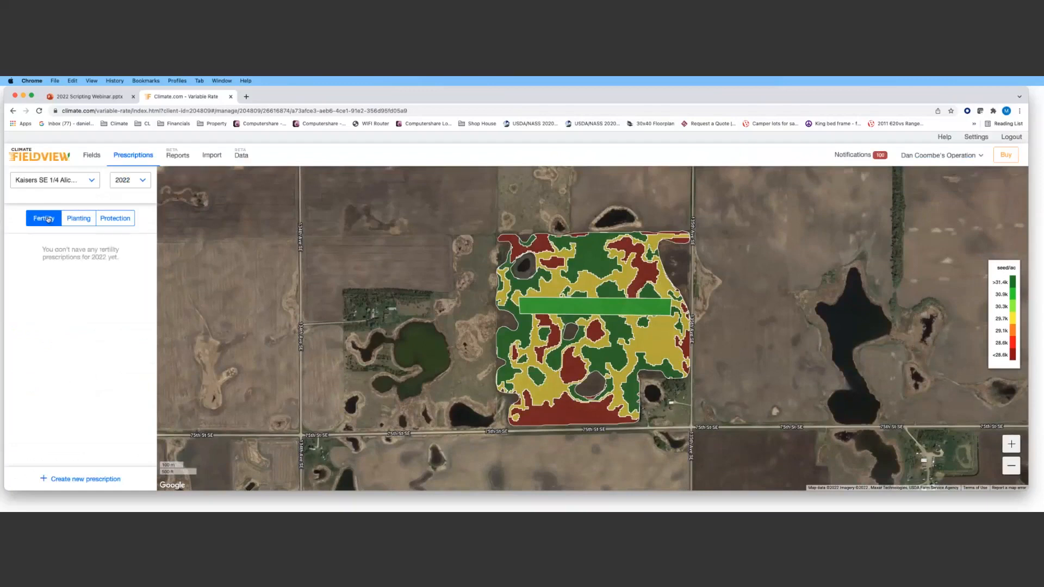
pyautogui.click(98, 481)
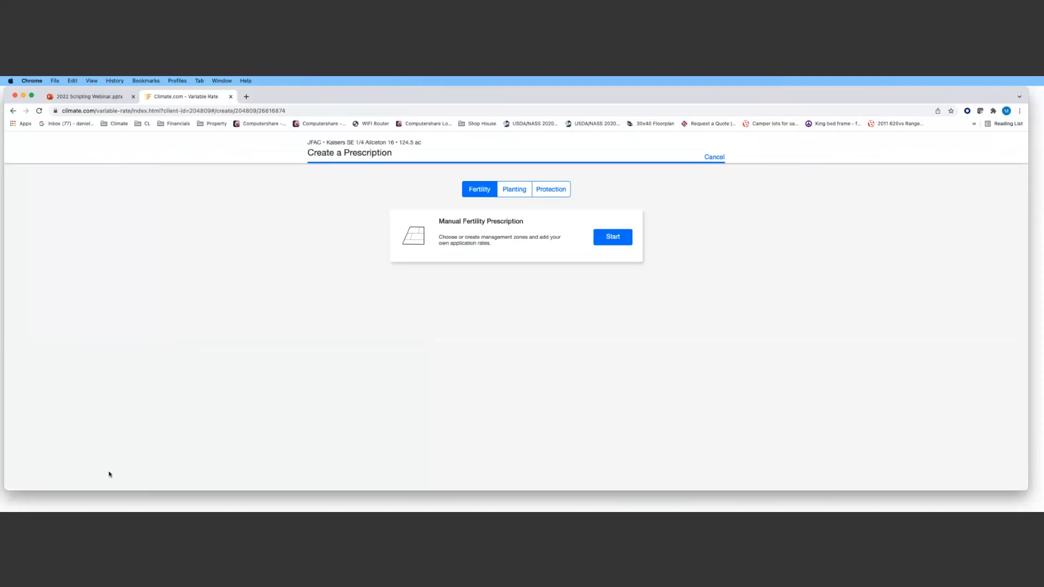
pyautogui.click(620, 242)
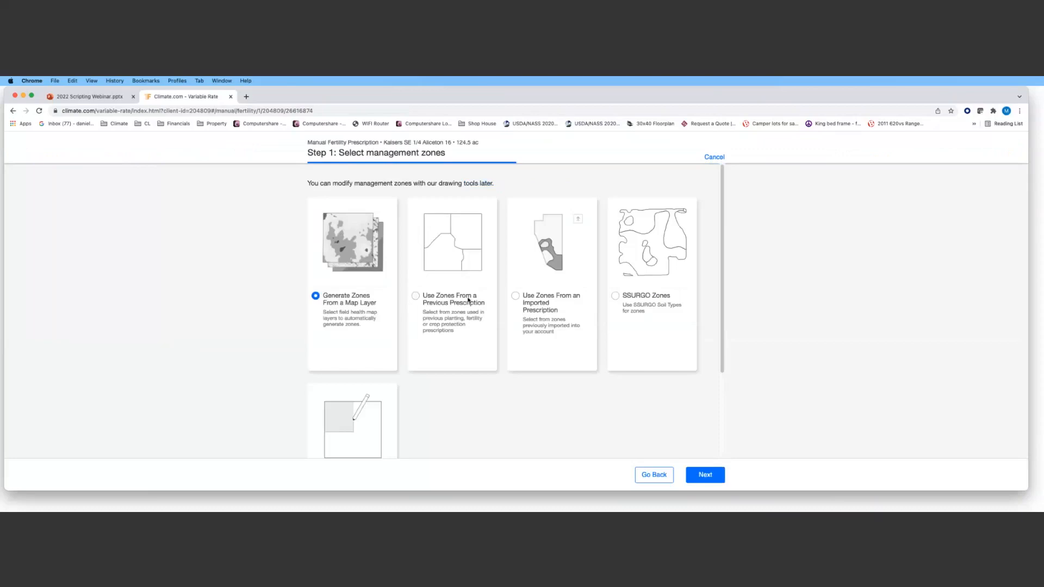
# - Take the management zones from a previous prescription, choosing Primary Planting Zones 2022
pyautogui.click(415, 296)
pyautogui.click(707, 479)
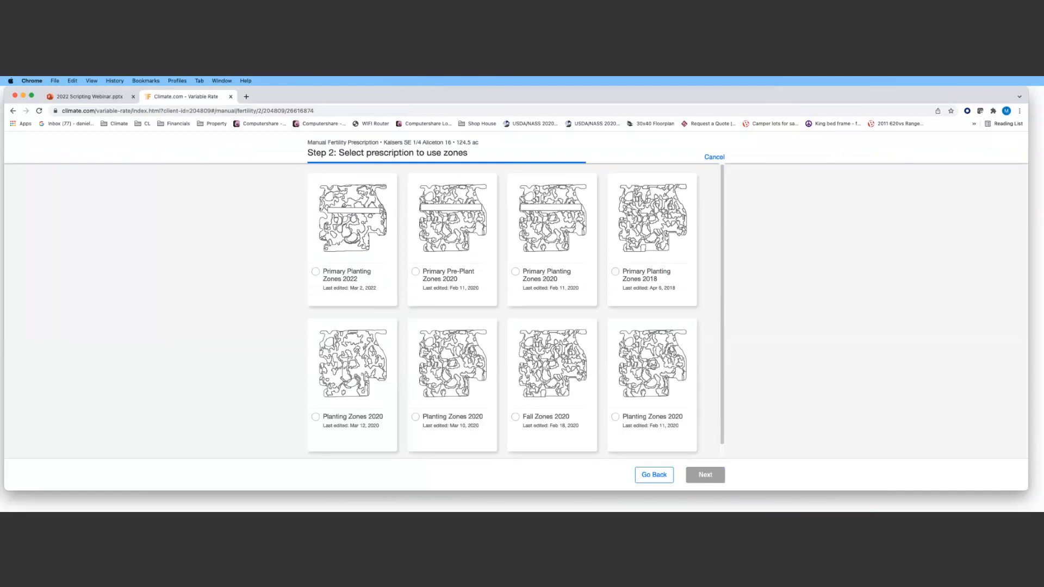
pyautogui.scroll(-1, 646, 390)
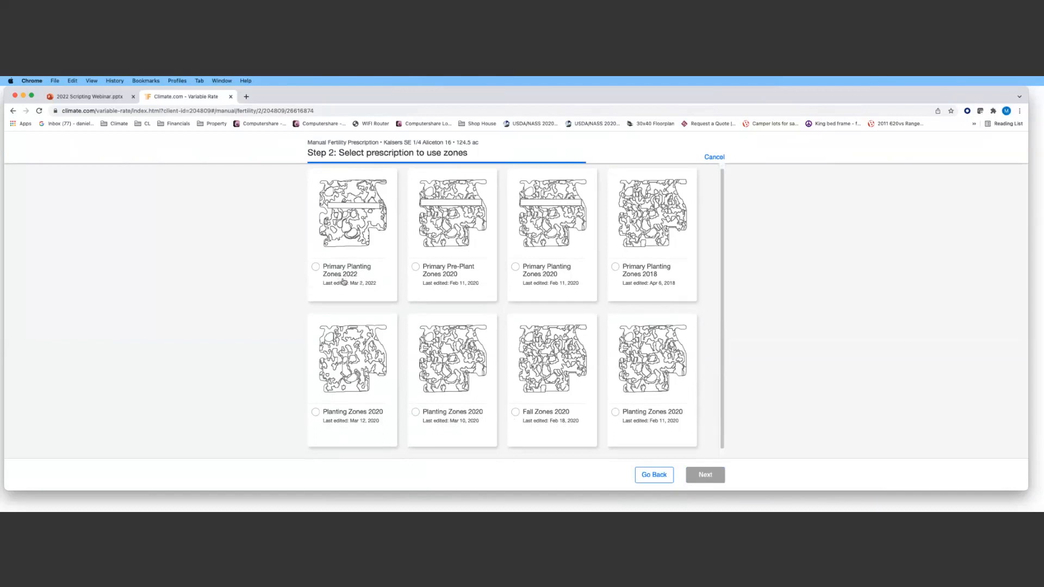
pyautogui.click(316, 267)
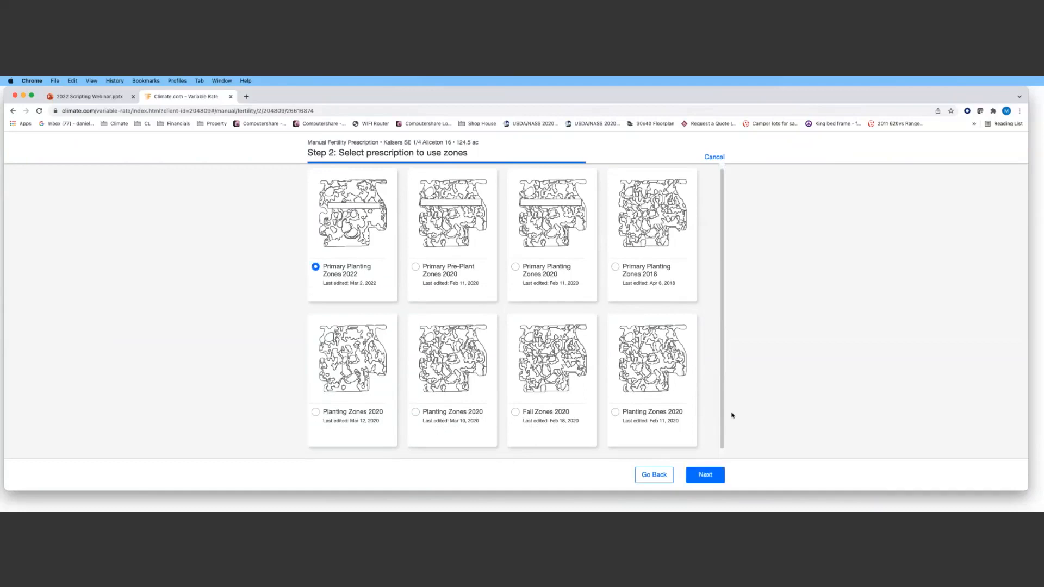
pyautogui.click(705, 475)
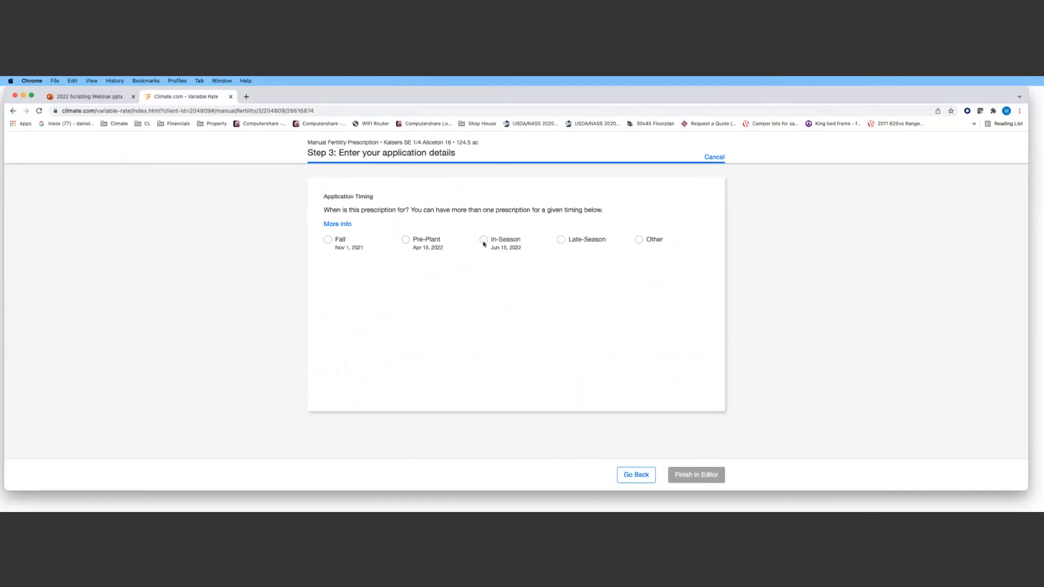
# - Set the application timing to Pre-Plant, the fertilizer type to Nitrogen and the granular fertilizer to 46-0-0 Urea
pyautogui.click(407, 240)
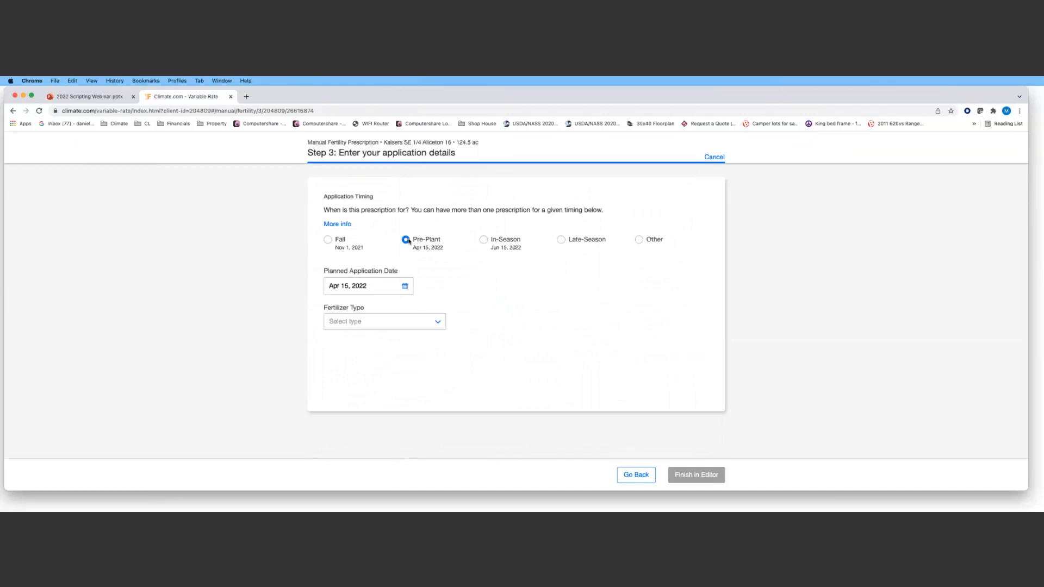
pyautogui.click(397, 322)
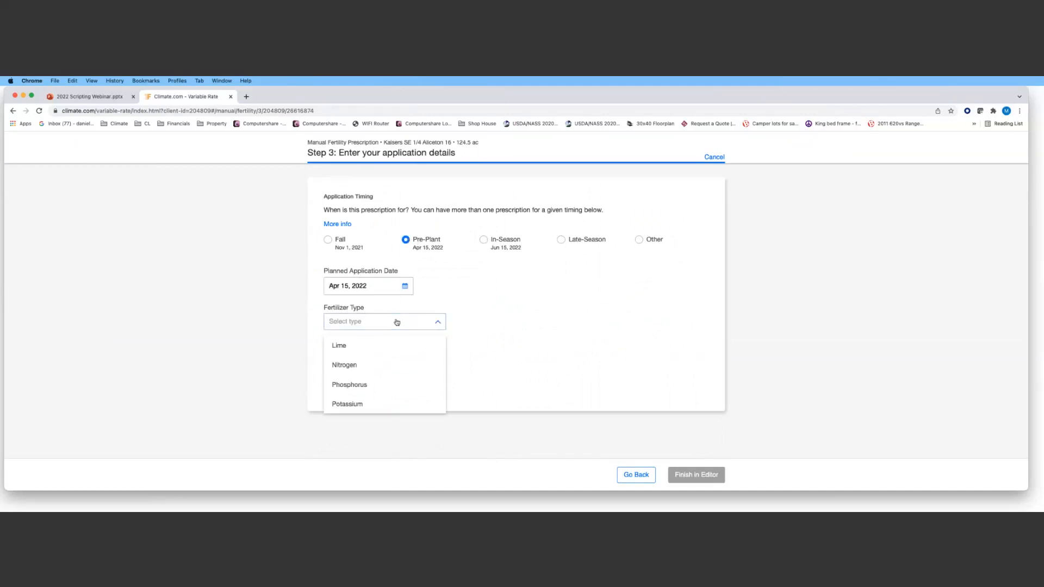
pyautogui.click(373, 364)
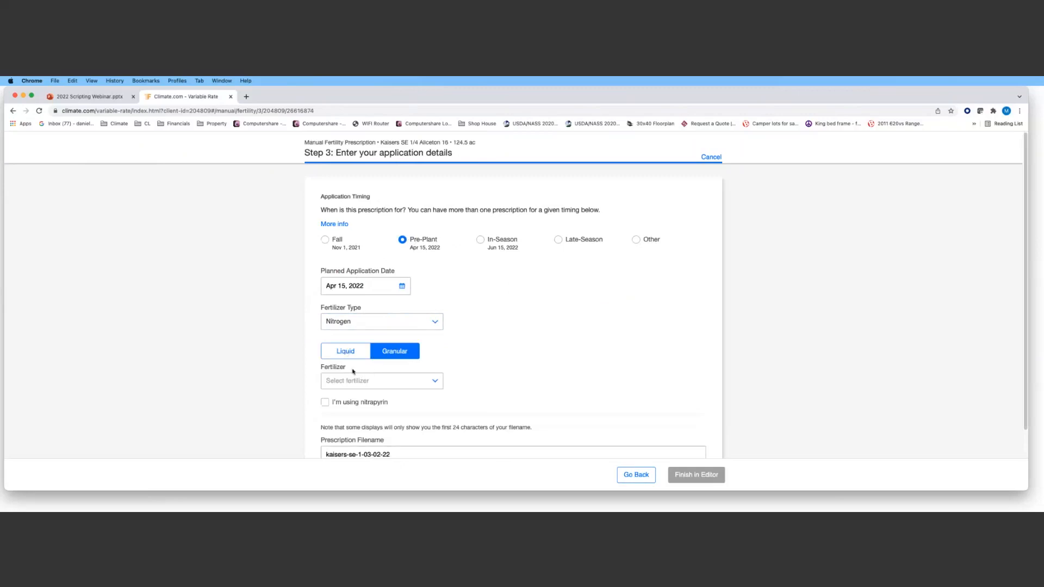
pyautogui.click(354, 380)
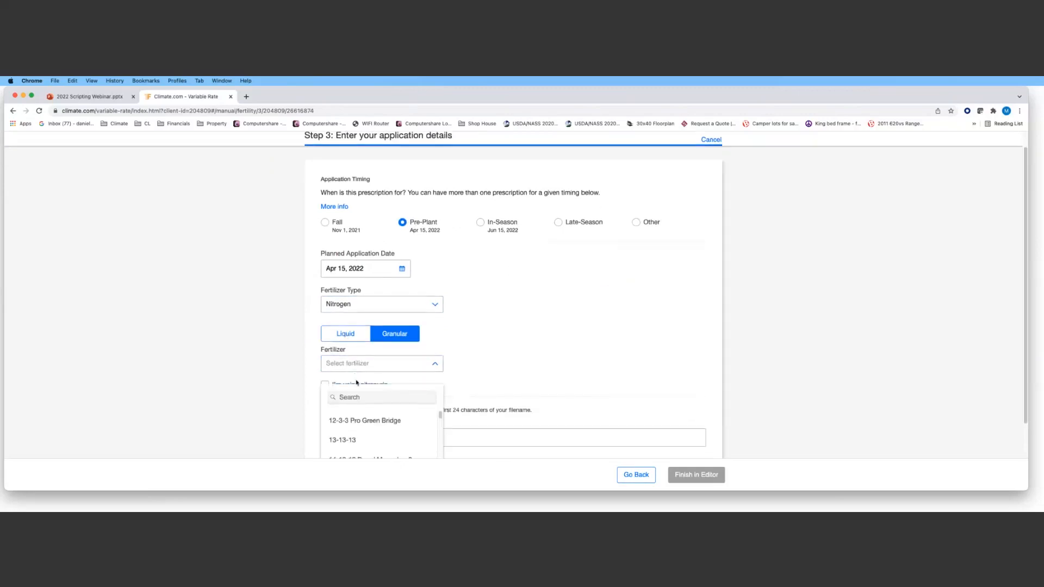
pyautogui.write('46-0-0')
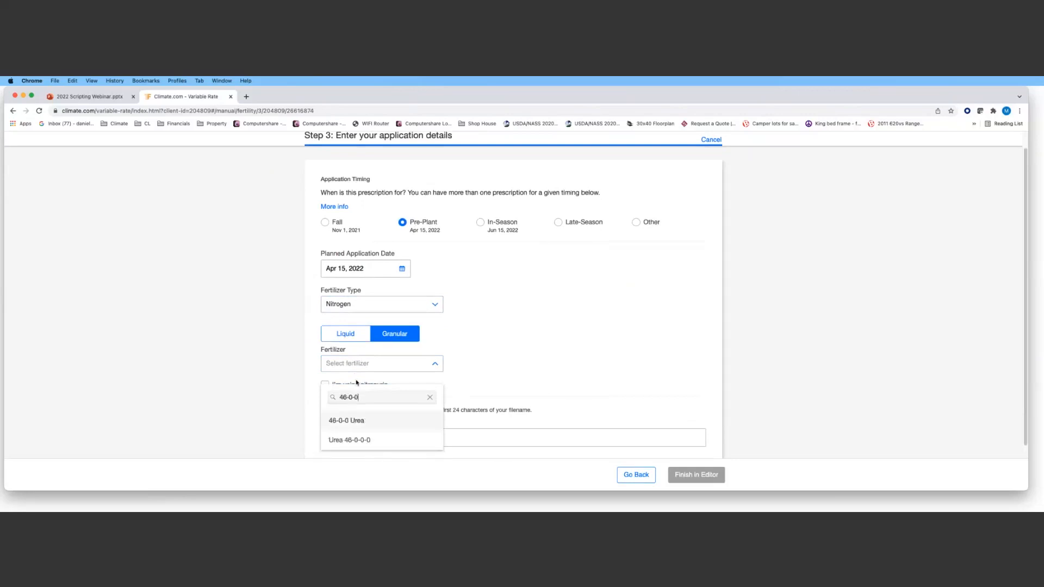
pyautogui.click(373, 422)
pyautogui.scroll(-1, 462, 392)
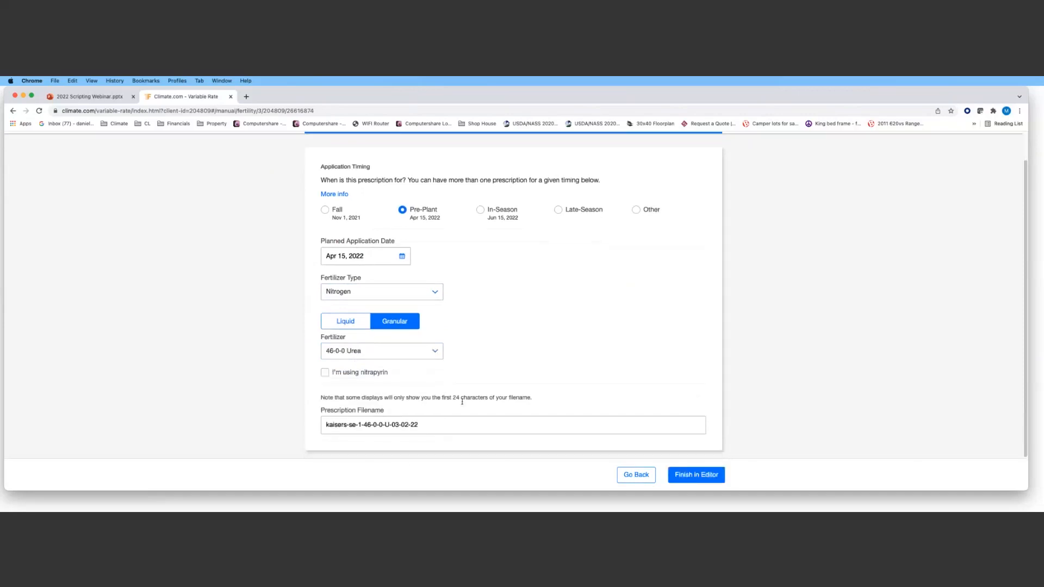
pyautogui.click(372, 295)
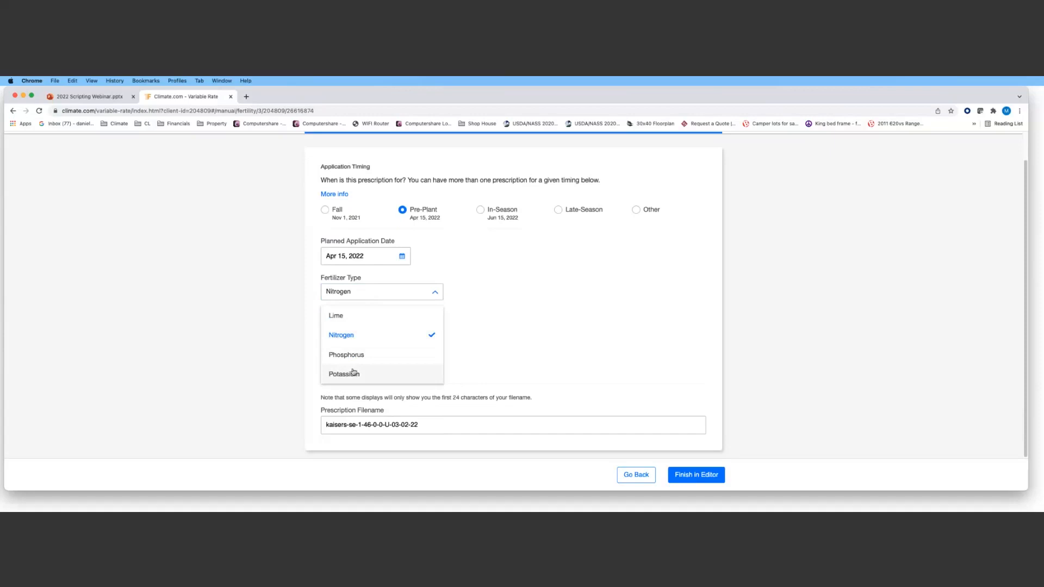
pyautogui.click(512, 326)
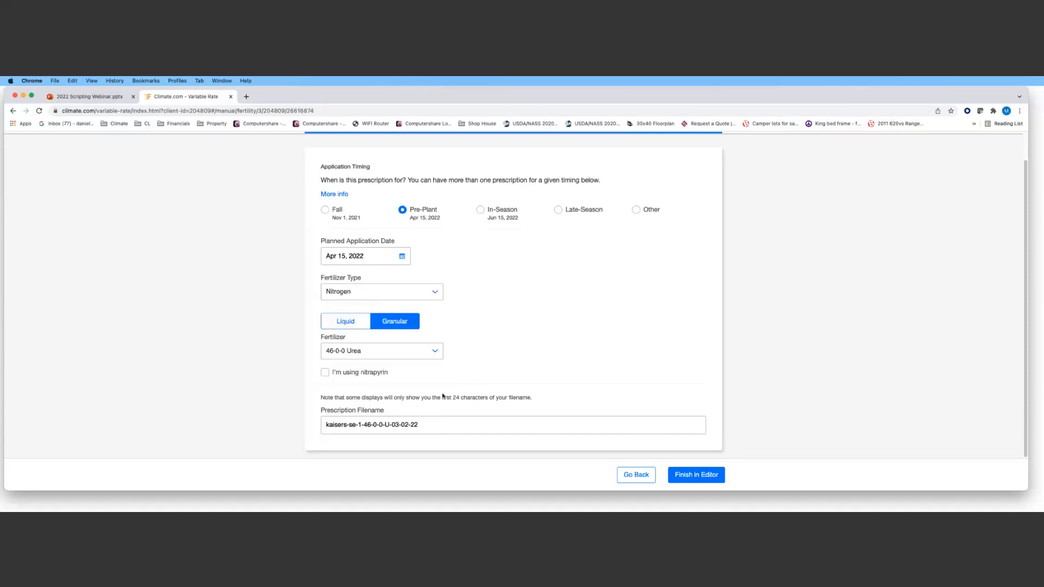
# - Name the prescription file "Kaisers Urea spreading" and continue to the prescription editor
pyautogui.moveTo(428, 425); pyautogui.dragTo(324, 425)
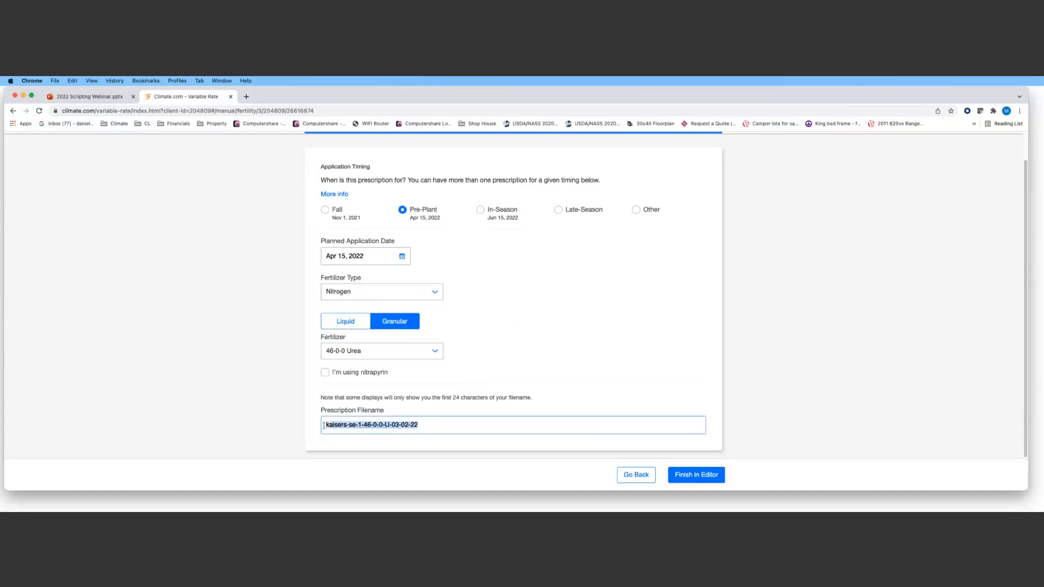
pyautogui.write('Kasi')
pyautogui.press('BackSpace')
pyautogui.press('BackSpace')
pyautogui.write('isers Urea ')
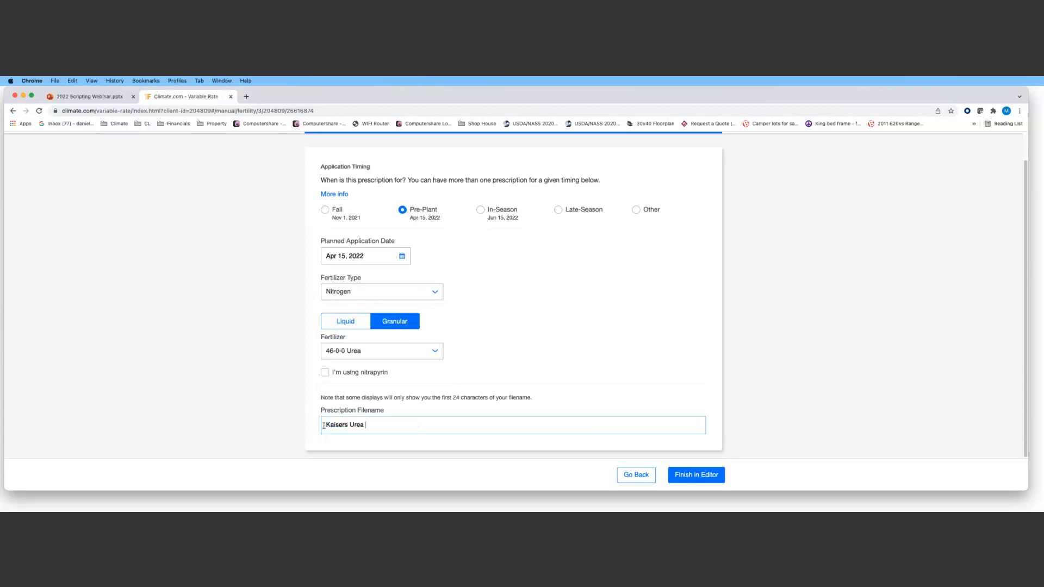
pyautogui.write('spreak')
pyautogui.press('BackSpace')
pyautogui.write('ding')
pyautogui.click(703, 476)
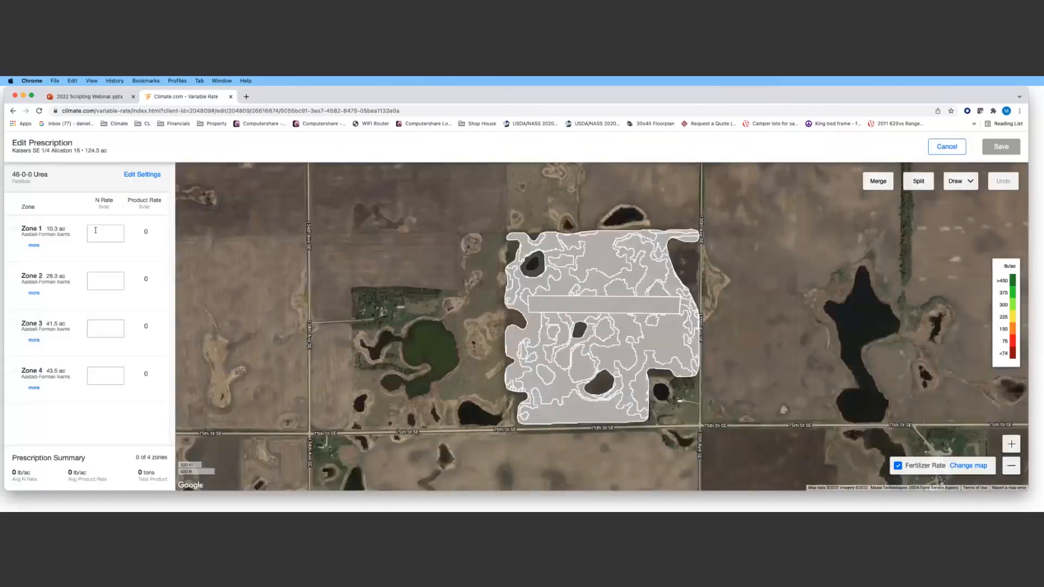
# - Set Zone 1's N rate to 45 lb/ac and change the prescription's fertilizer to granular Lime, AgriMend
pyautogui.click(98, 237)
pyautogui.write('45')
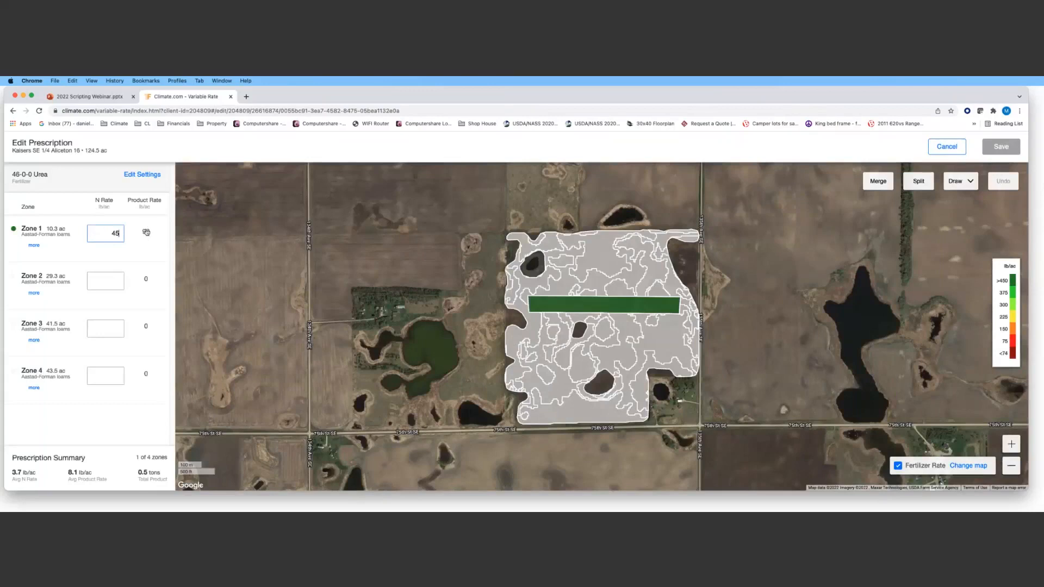
pyautogui.click(128, 174)
pyautogui.click(49, 266)
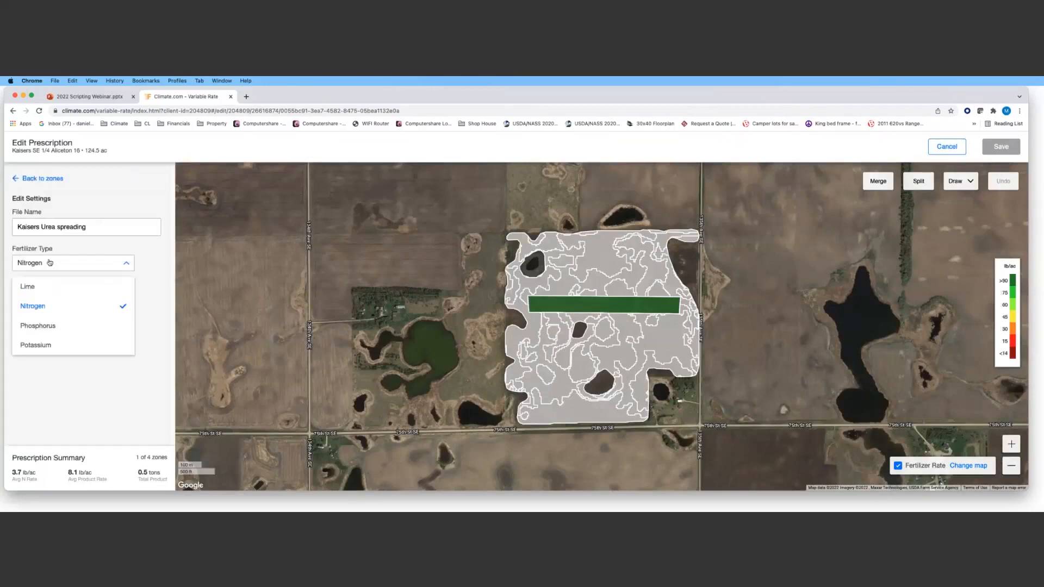
pyautogui.click(50, 286)
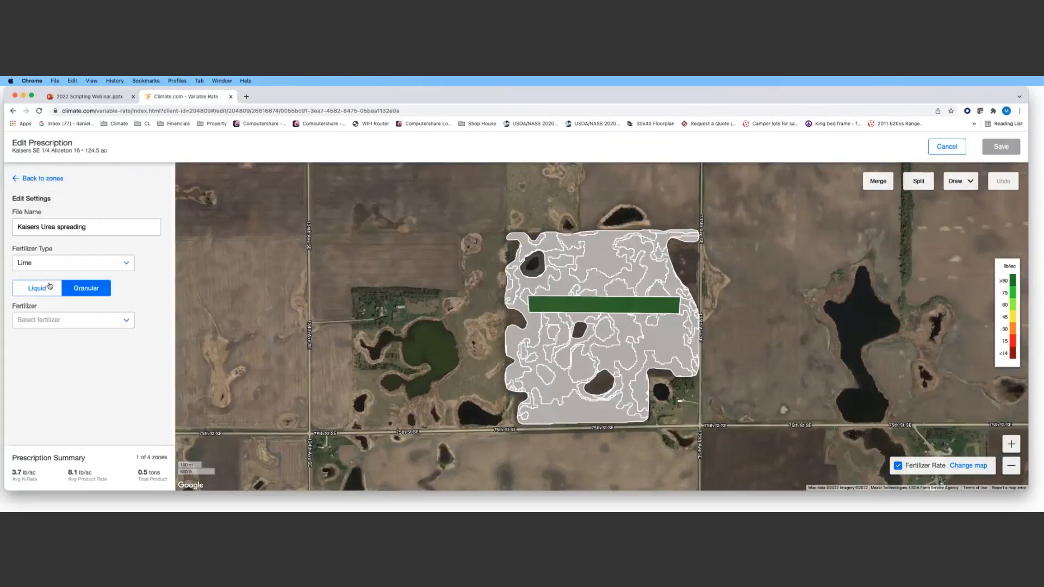
pyautogui.click(68, 316)
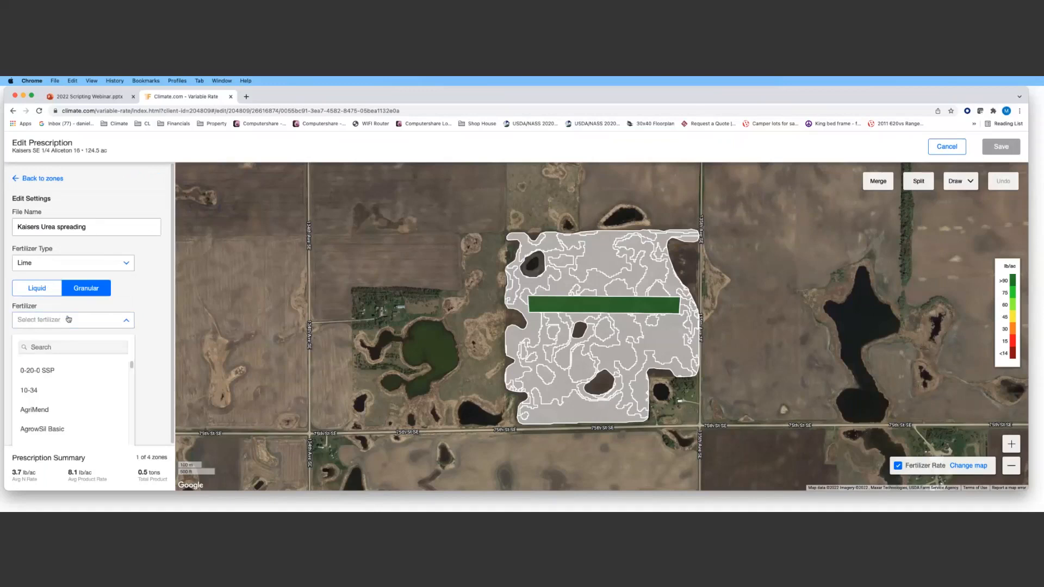
pyautogui.click(54, 409)
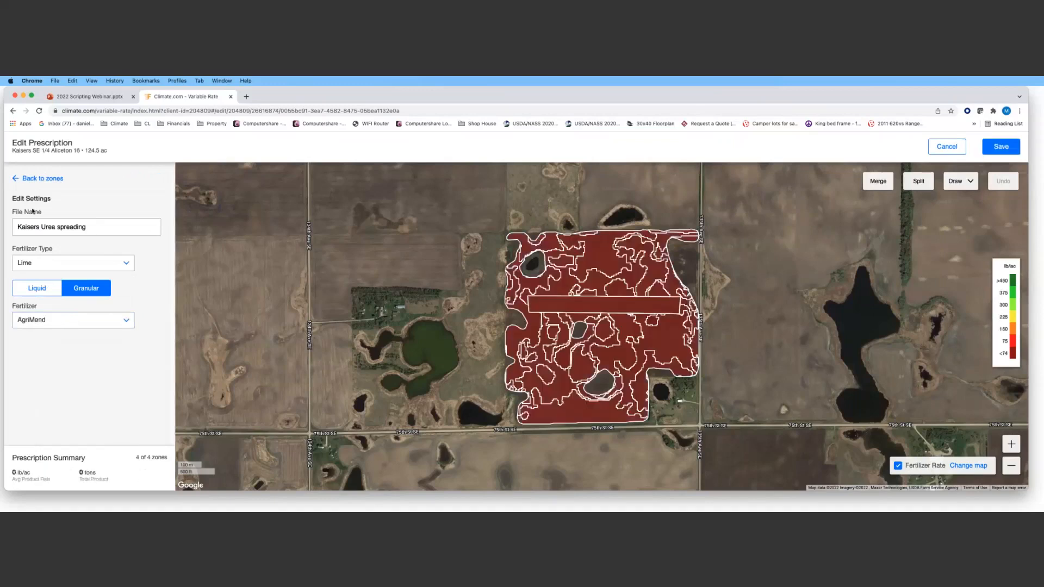
# - Return to the zones and set Zone 1's product rate to 150 lb/ac
pyautogui.click(37, 180)
pyautogui.click(133, 228)
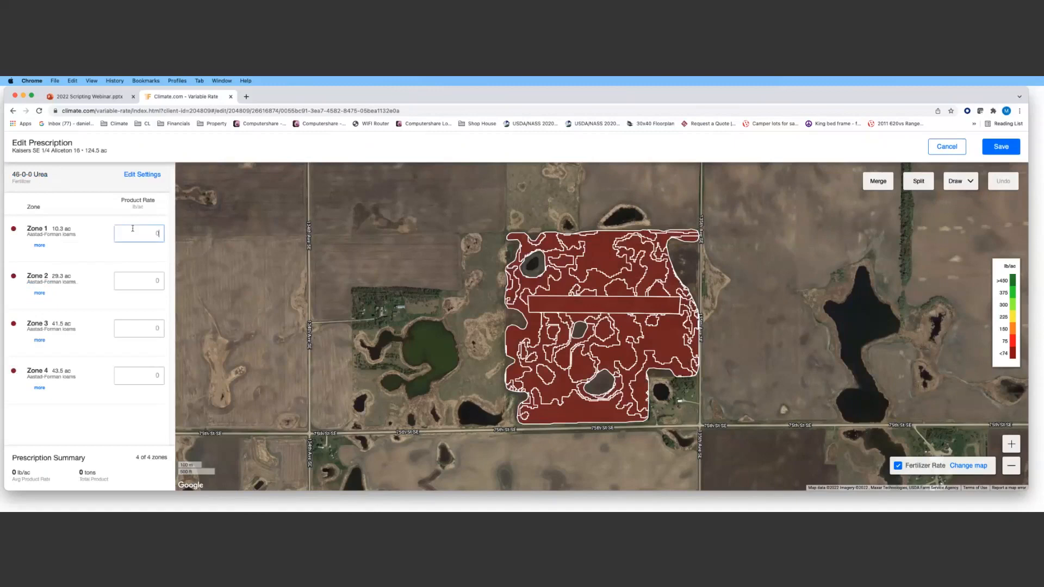
pyautogui.write('150')
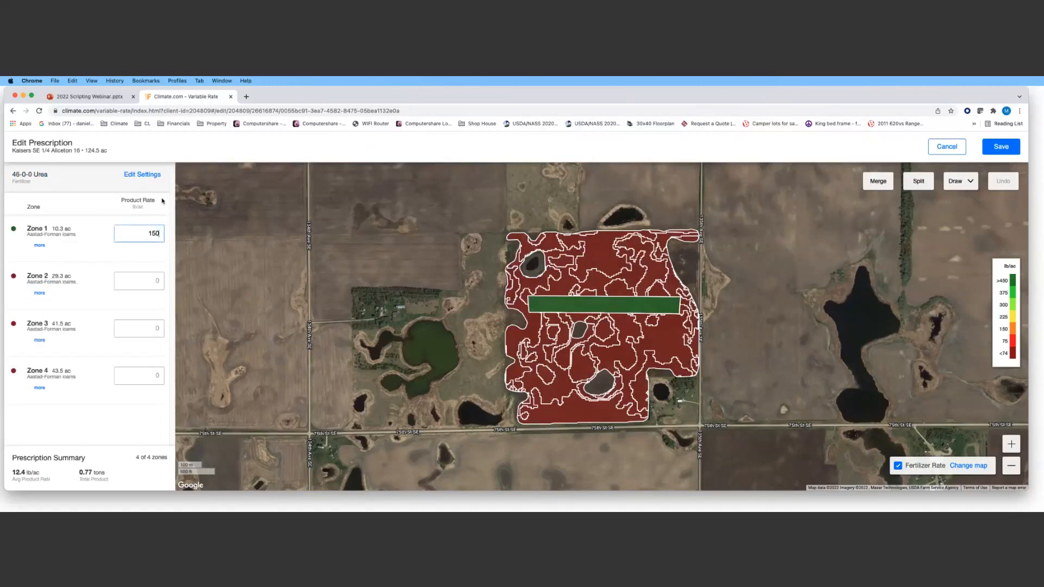
# - Change the fertilizer type back to Nitrogen with granular 46-0-0 Urea and return to the zones
pyautogui.click(130, 174)
pyautogui.click(63, 263)
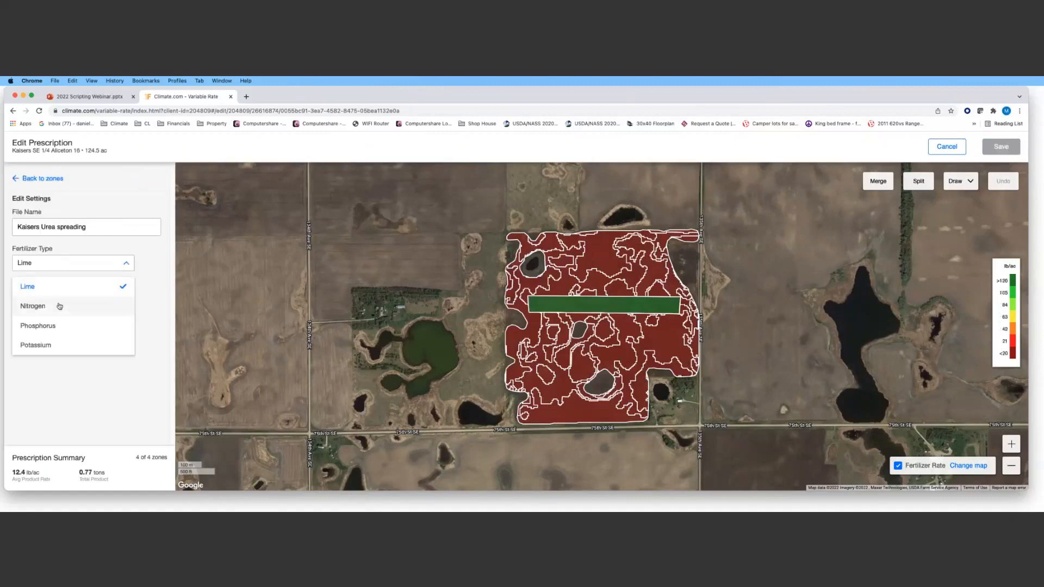
pyautogui.click(59, 306)
pyautogui.click(67, 320)
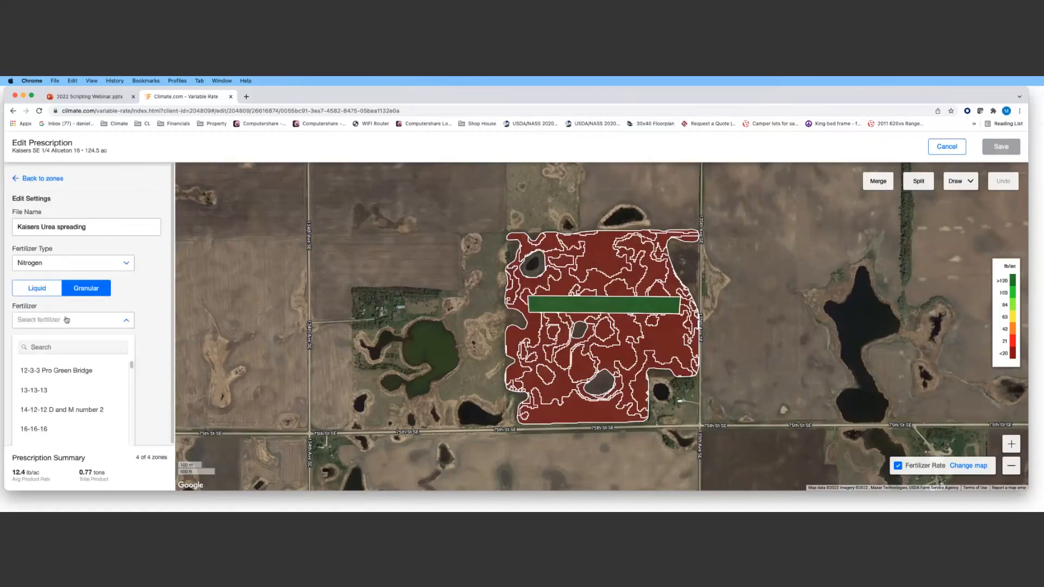
pyautogui.write('urea')
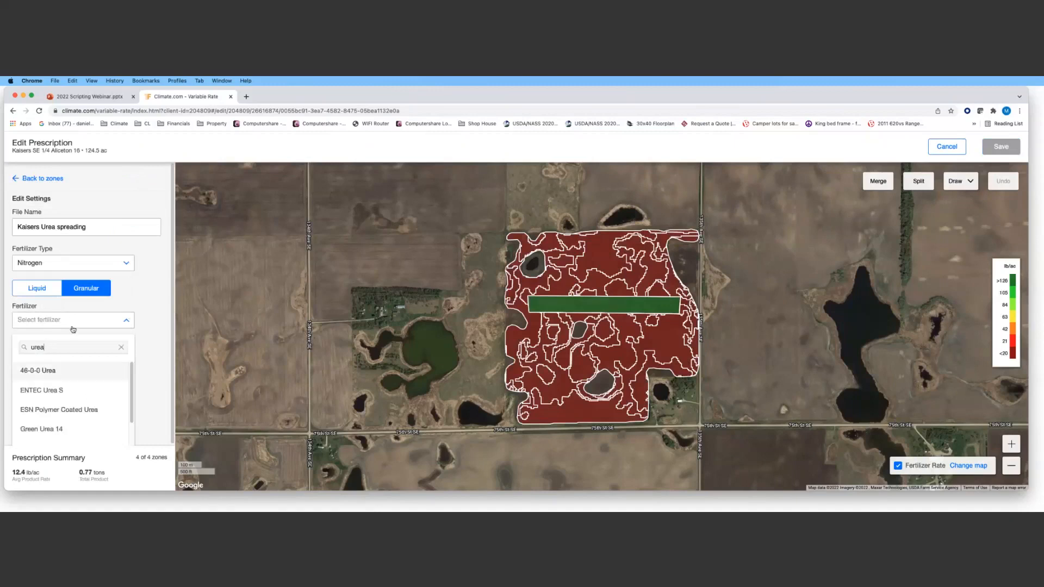
pyautogui.click(50, 371)
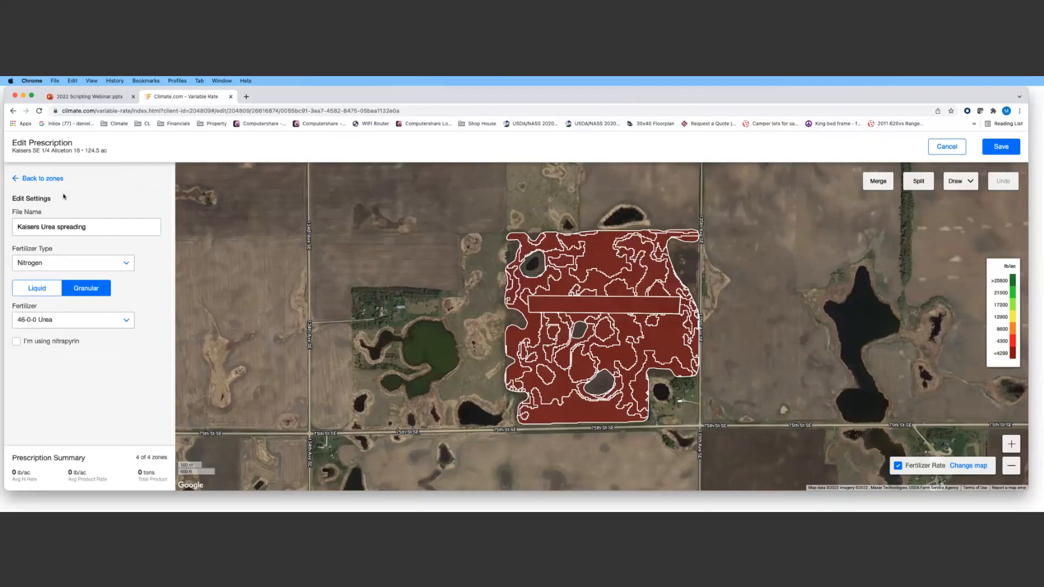
pyautogui.click(43, 179)
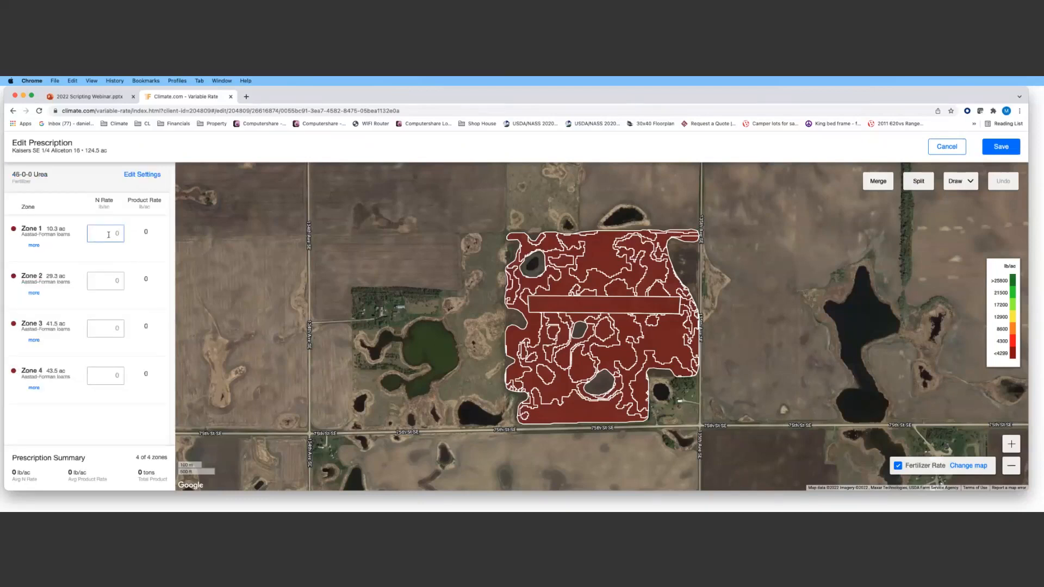
# - Set the N rates to 150 lb/ac for Zone 1, 225 for Zone 2, 250 for Zone 3 and 300 for Zone 4
pyautogui.write('150')
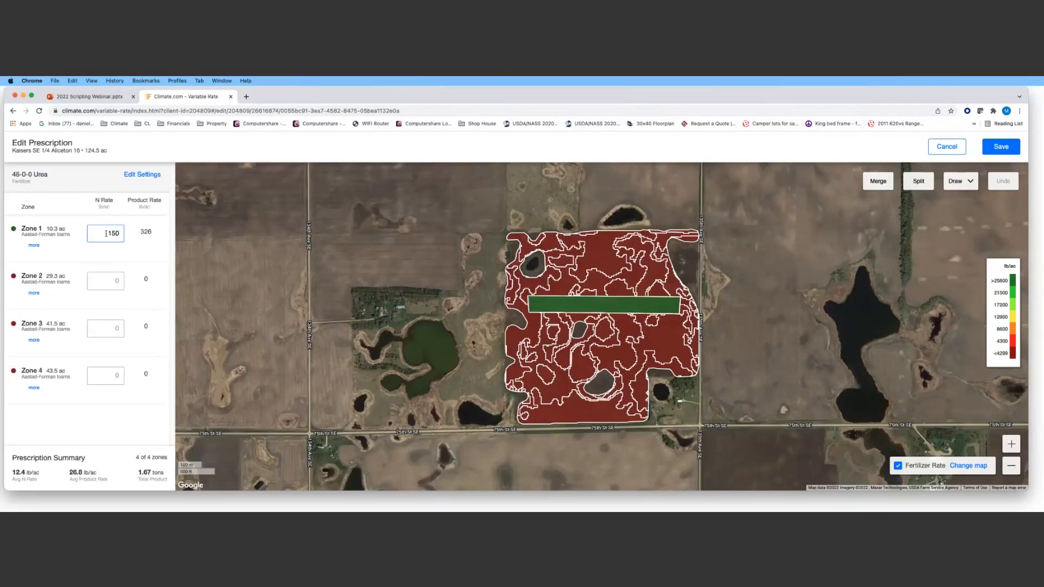
pyautogui.click(104, 278)
pyautogui.write('225')
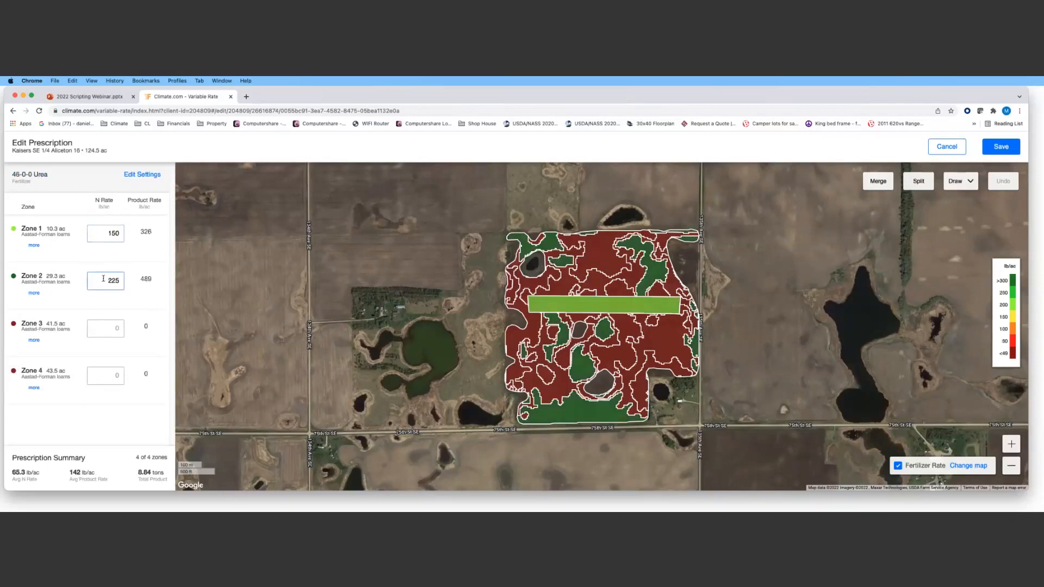
pyautogui.click(109, 334)
pyautogui.write('250')
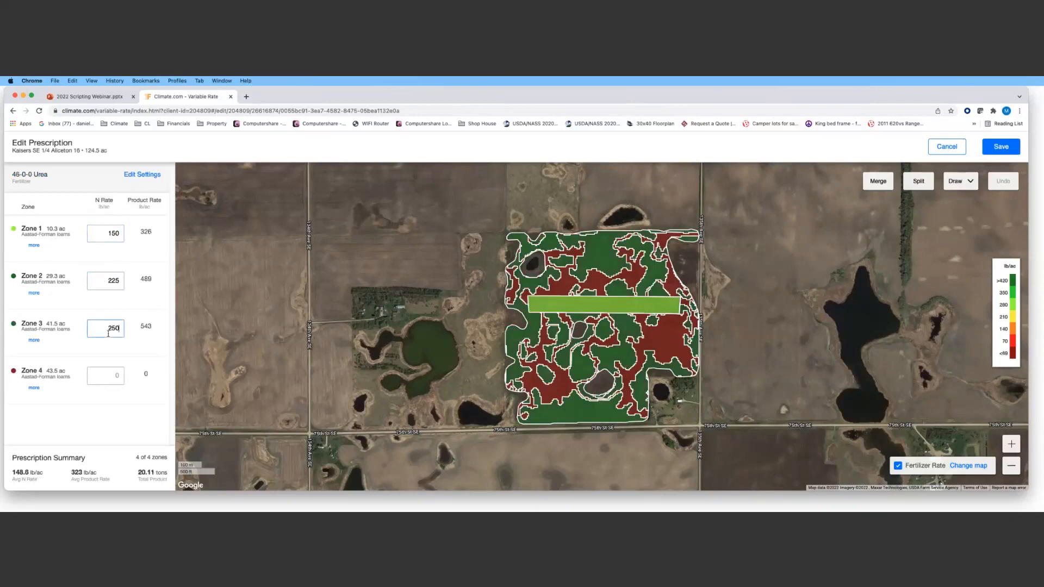
pyautogui.click(115, 368)
pyautogui.write('300')
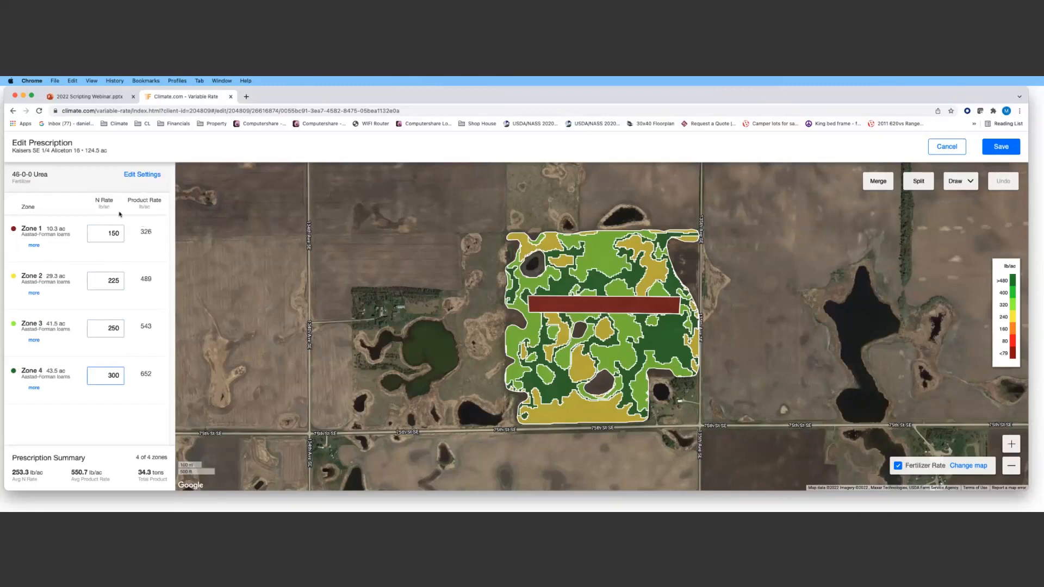
# - Switch the prescription's fertilizer type to Lime with granular AgriMend and return to the zones for direct product rates
pyautogui.click(140, 175)
pyautogui.click(69, 263)
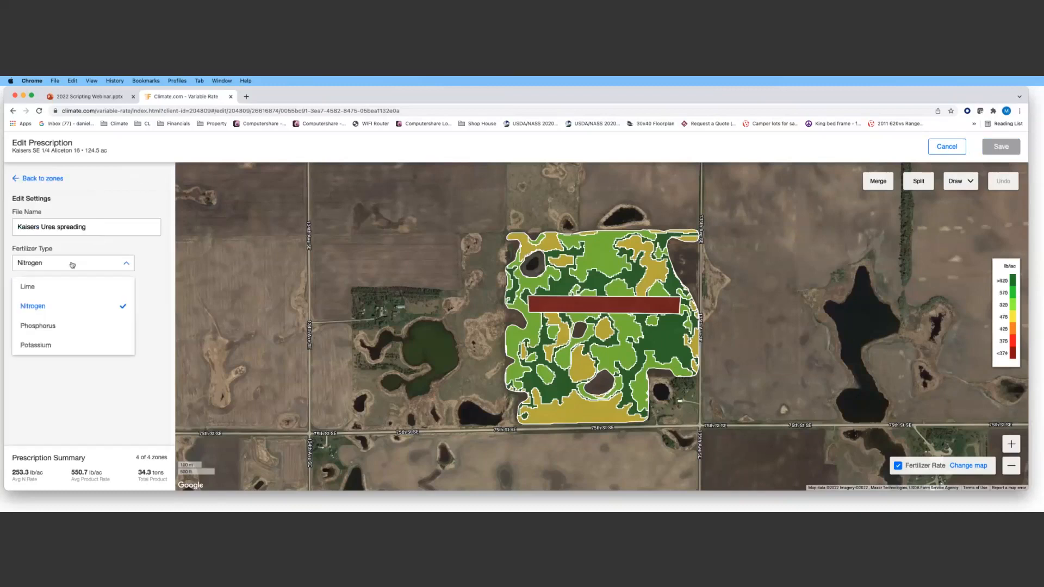
pyautogui.click(70, 287)
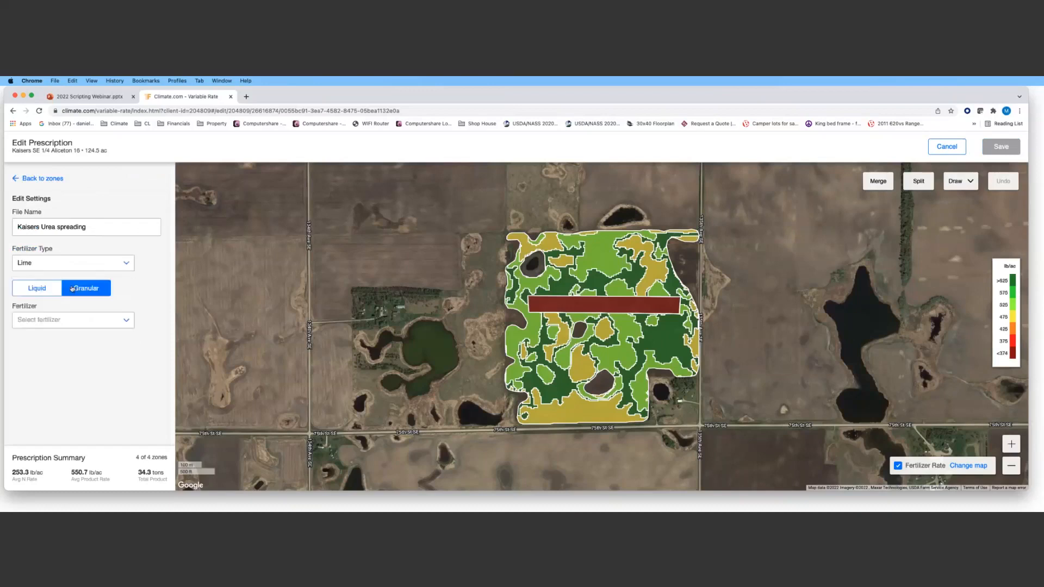
pyautogui.click(70, 319)
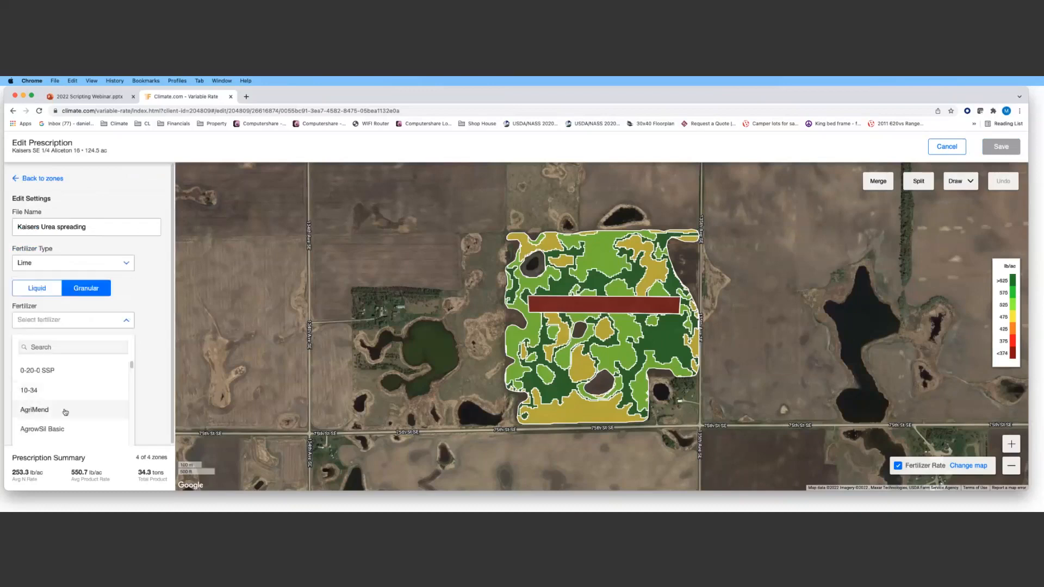
pyautogui.click(65, 410)
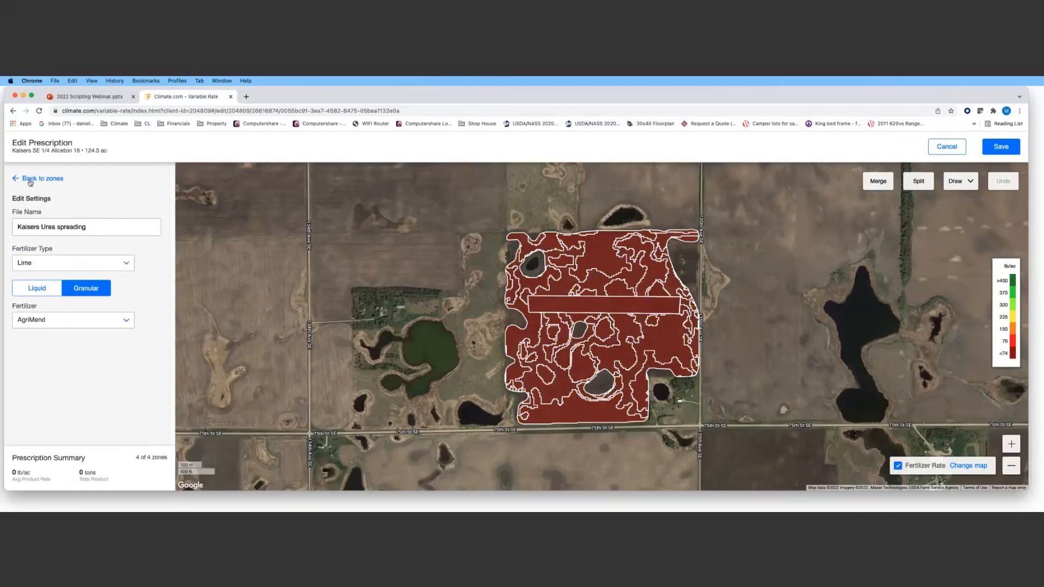
pyautogui.click(30, 181)
# - Set the product rates to 150 lb/ac for Zone 1, 200 for Zone 2, 250 for Zone 3 and 350 for Zone 4
pyautogui.click(121, 232)
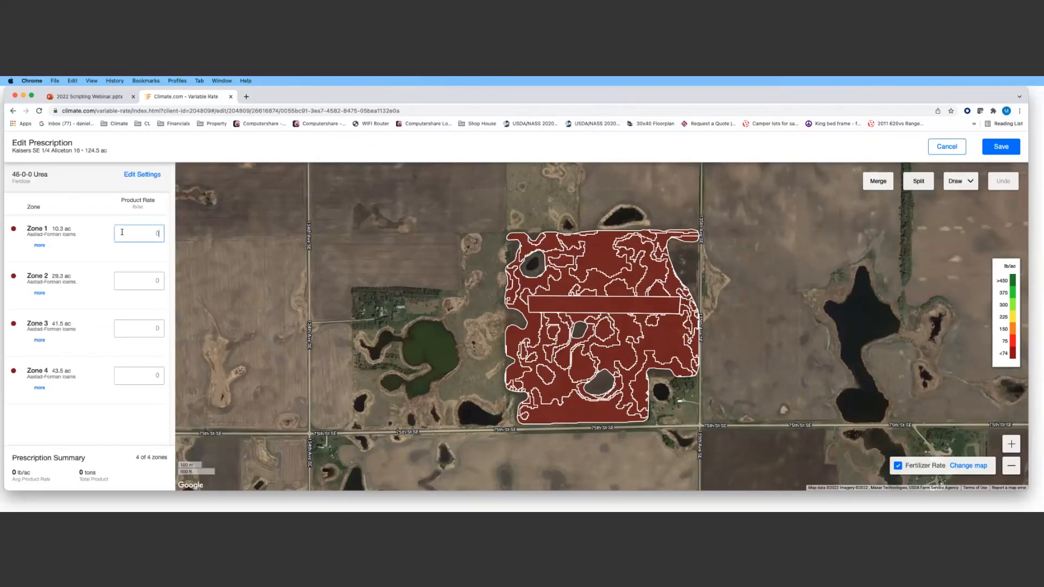
pyautogui.write('150')
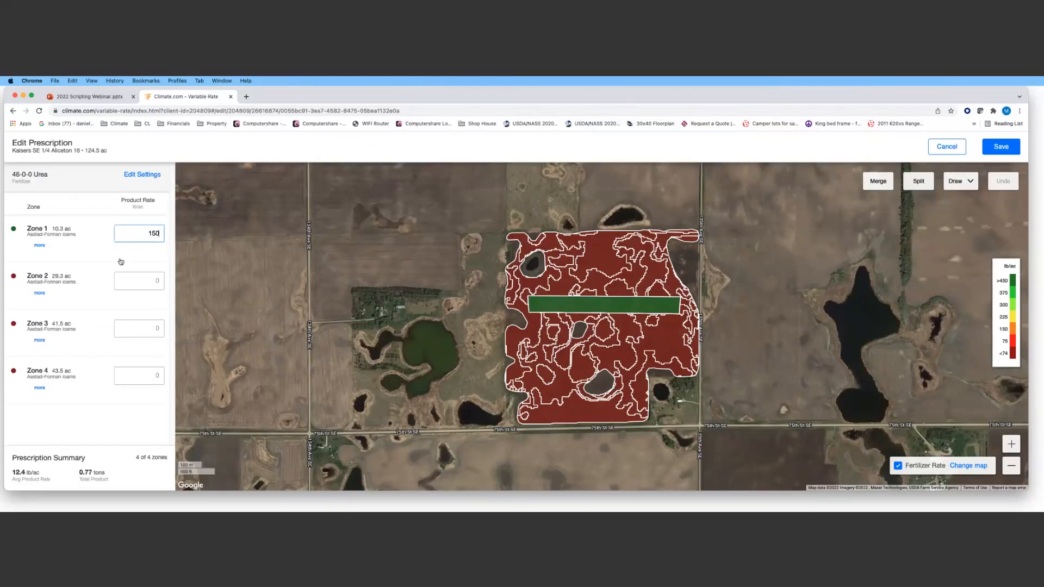
pyautogui.click(135, 282)
pyautogui.write('200')
pyautogui.click(142, 328)
pyautogui.write('250')
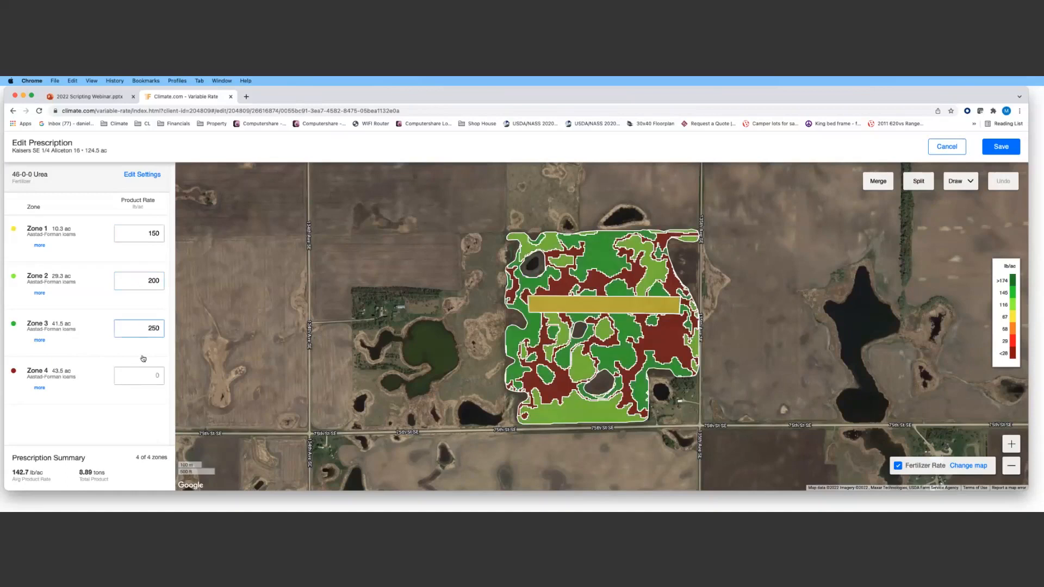
pyautogui.click(142, 376)
pyautogui.write('350')
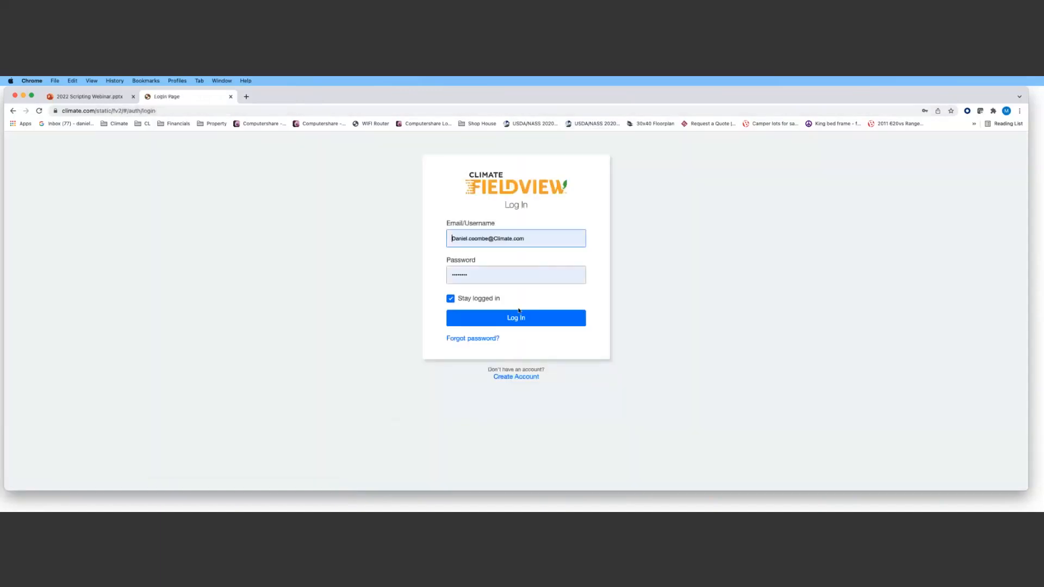
# - Log back in with the saved credentials, opening climate.com in a new browser tab to reach the FieldView account
pyautogui.click(525, 322)
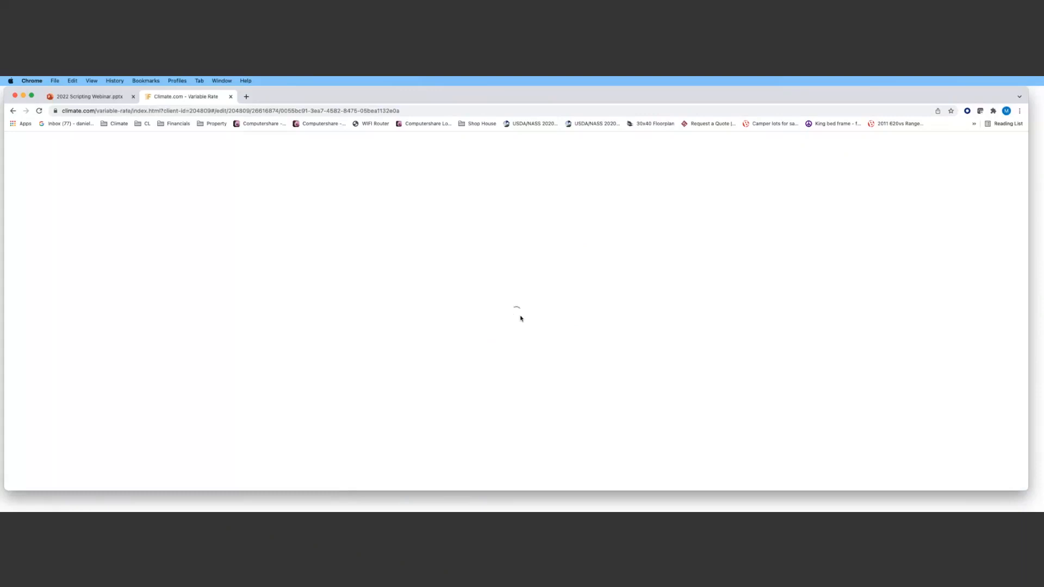
pyautogui.click(552, 184)
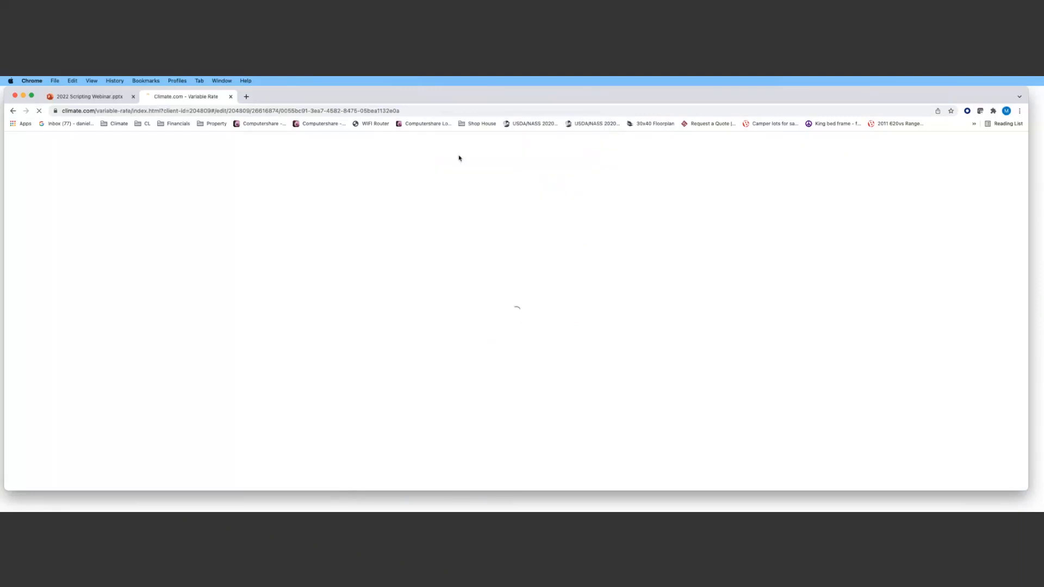
pyautogui.click(246, 97)
pyautogui.write('climate')
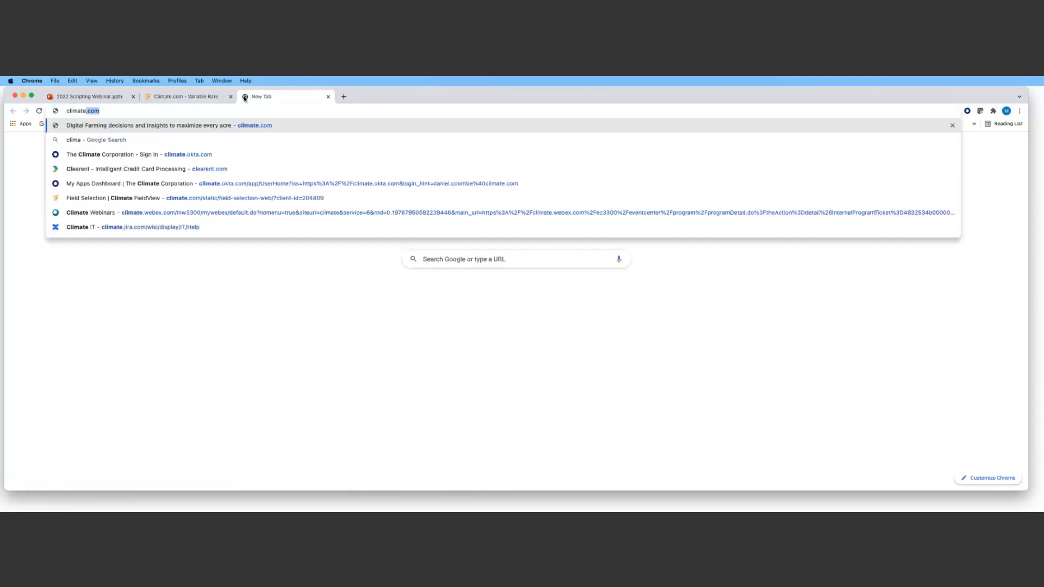
pyautogui.press('Return')
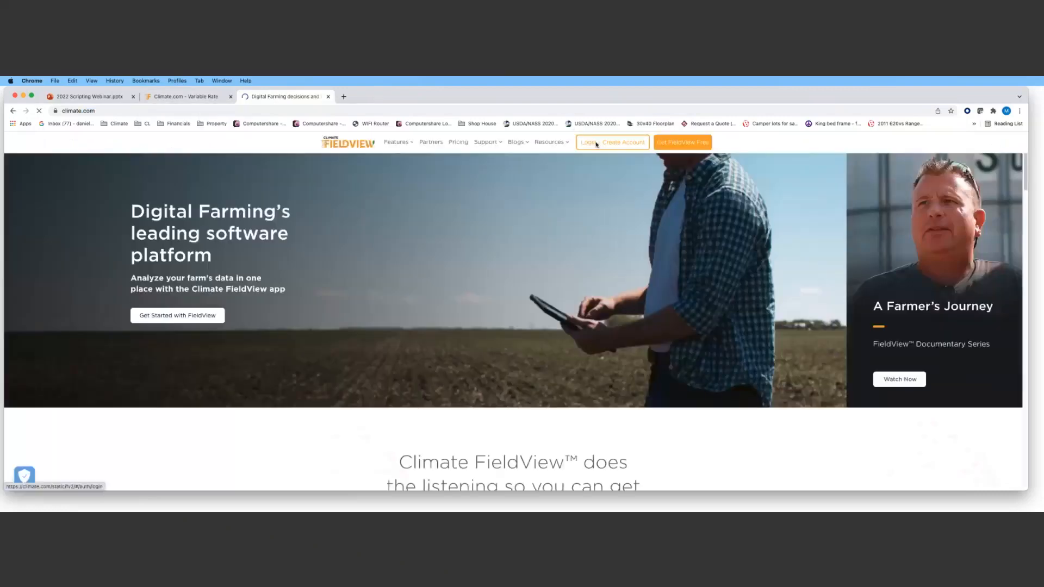
pyautogui.click(593, 143)
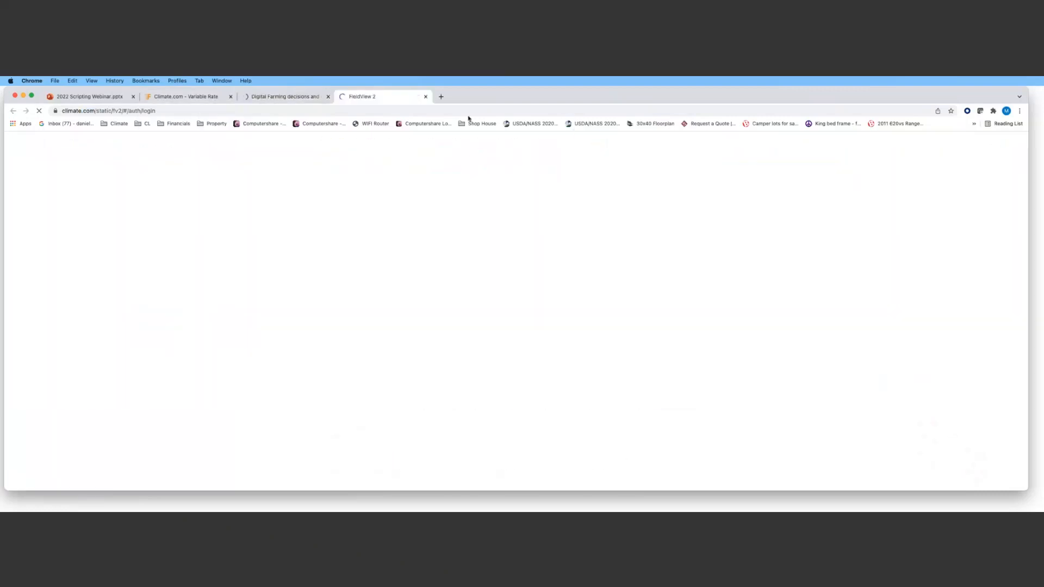
pyautogui.click(328, 97)
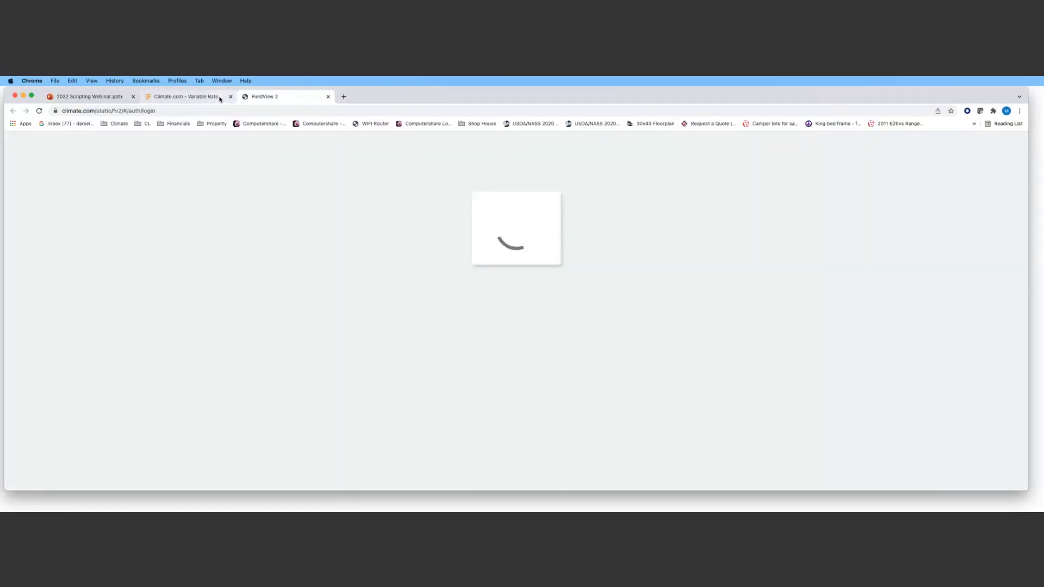
pyautogui.click(549, 325)
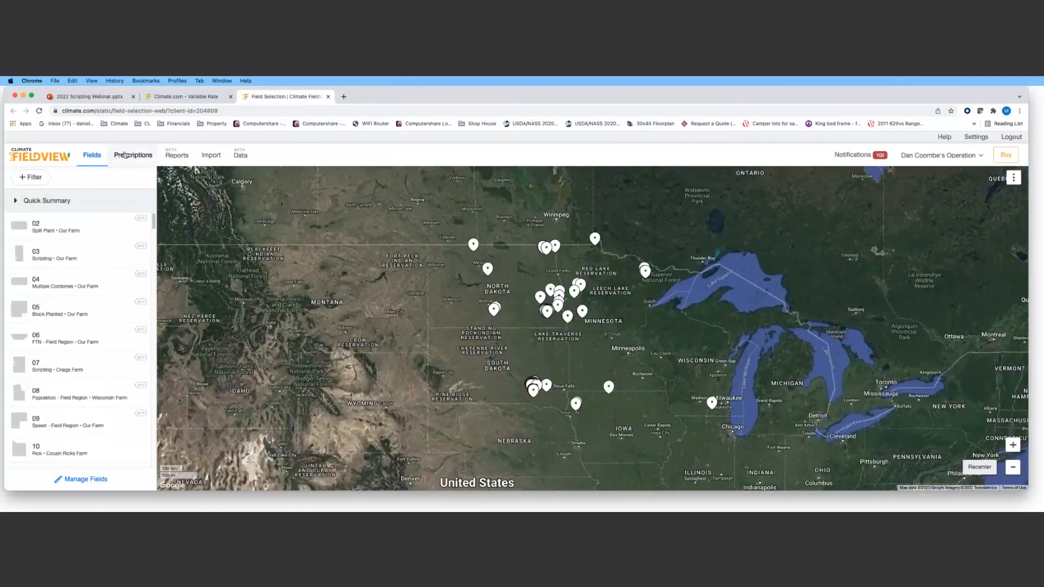
# - Open the 2022 prescriptions, search the fields for "kaise" and select Kaisers SE 1/4 Aliceton 16
pyautogui.click(124, 155)
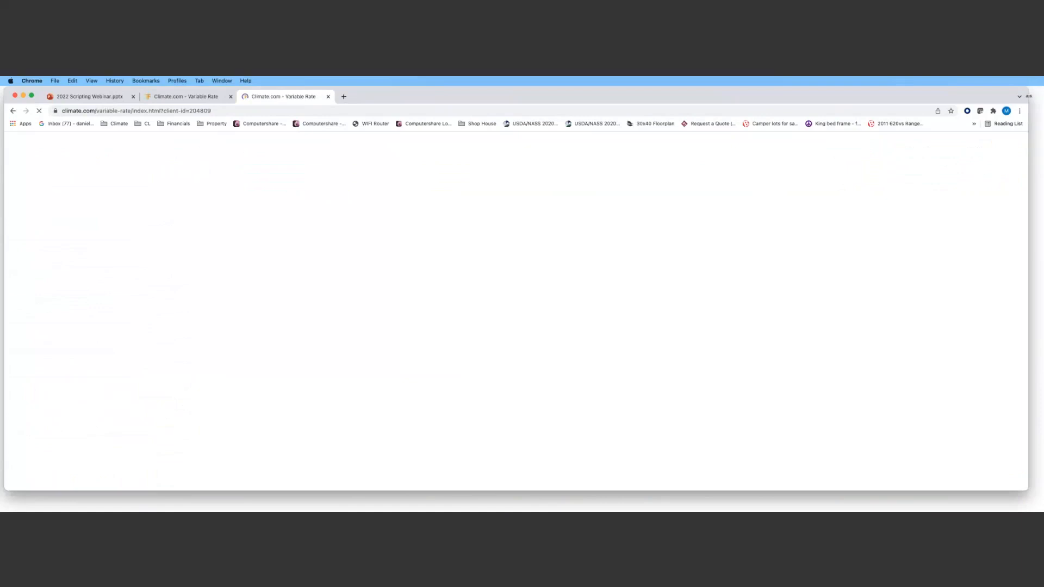
pyautogui.moveTo(1038, 97); pyautogui.dragTo(1039, 96)
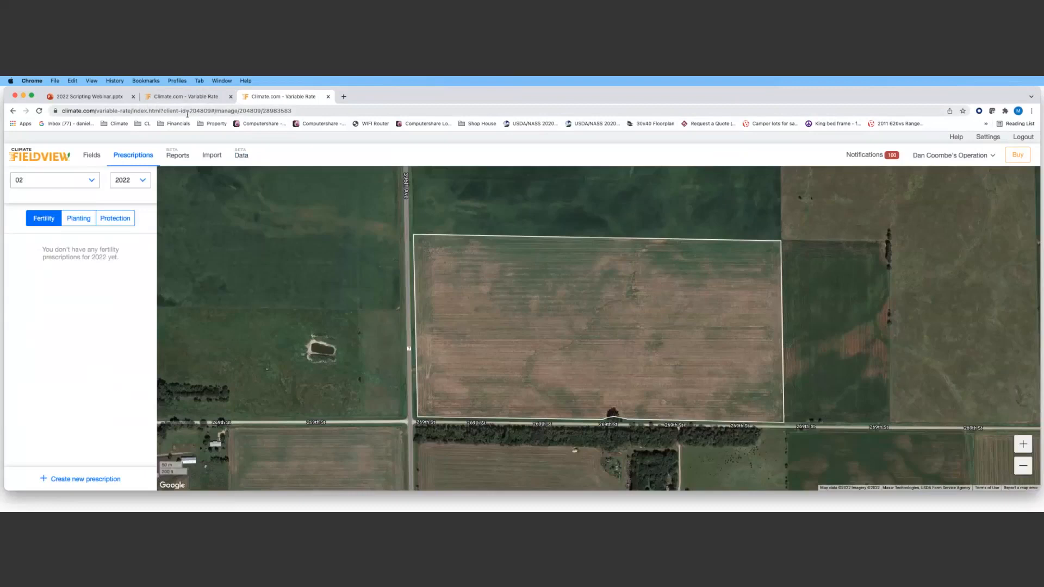
pyautogui.click(88, 185)
pyautogui.write('kaise')
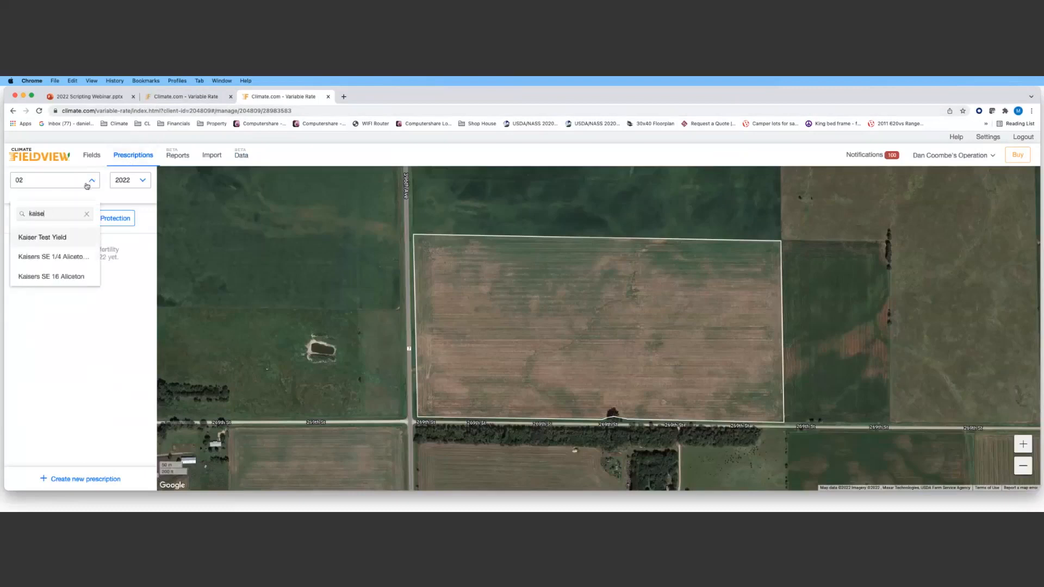
pyautogui.click(75, 245)
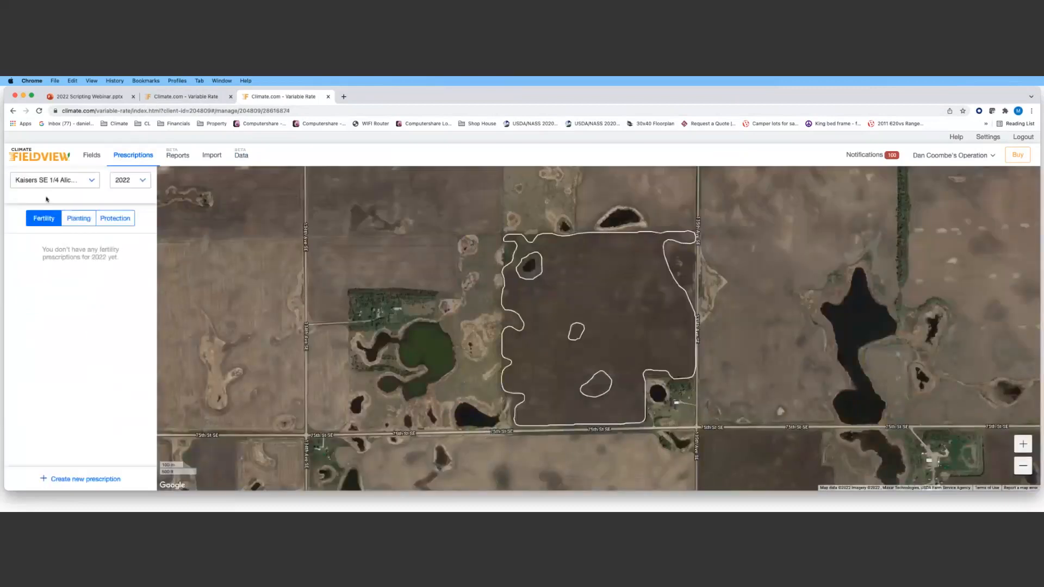
# - Start a manual corn planting prescription that reuses the zones of the previous Primary Planting Zones 2022 prescription
pyautogui.click(85, 224)
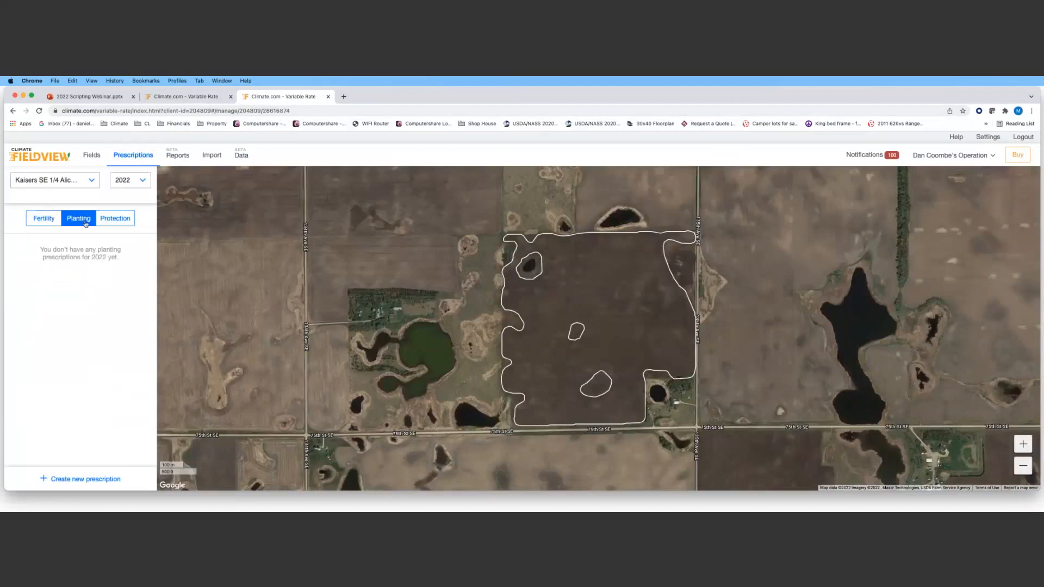
pyautogui.click(101, 480)
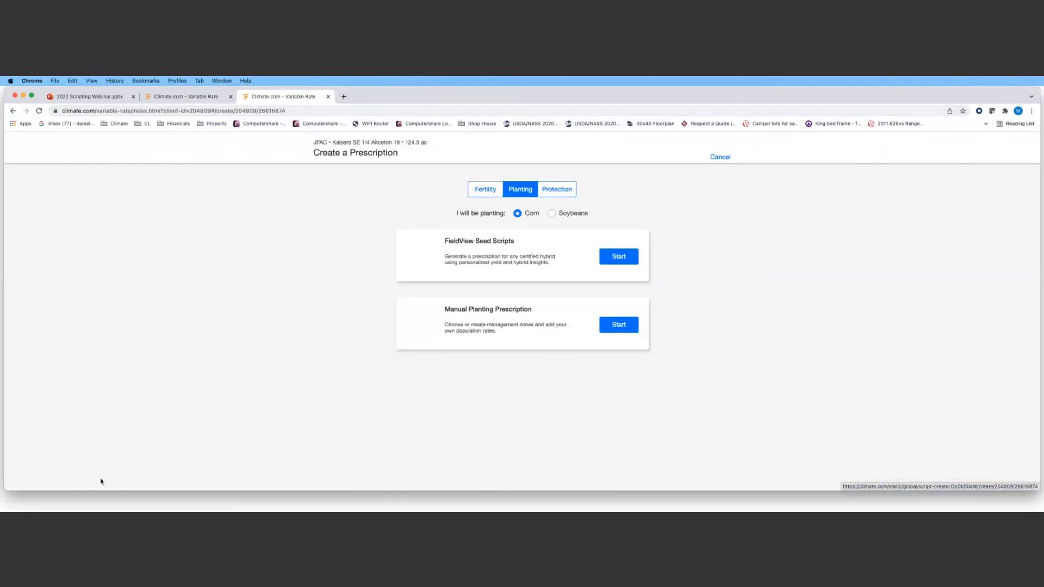
pyautogui.click(611, 330)
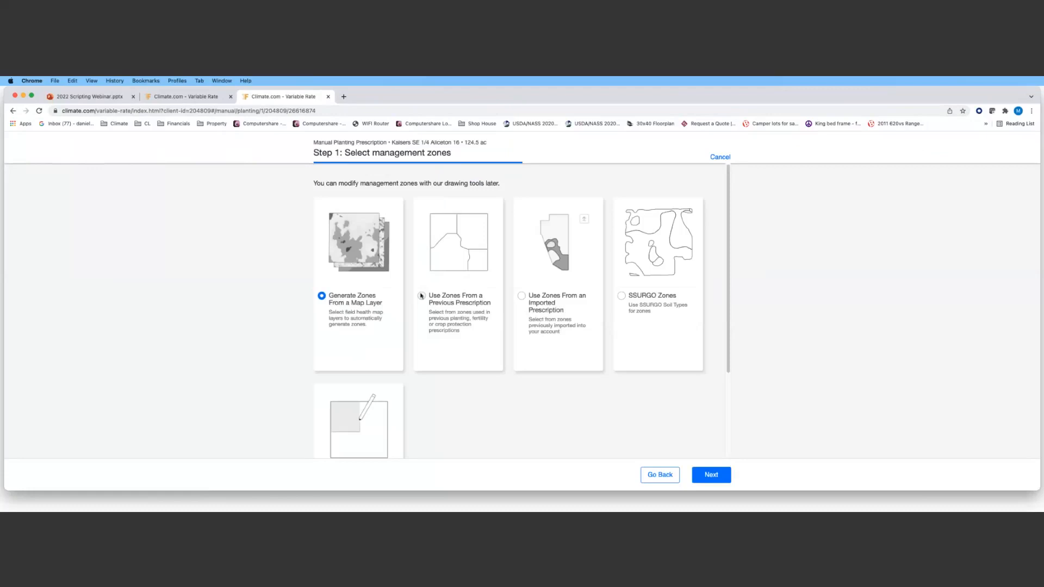
pyautogui.click(421, 297)
pyautogui.click(701, 475)
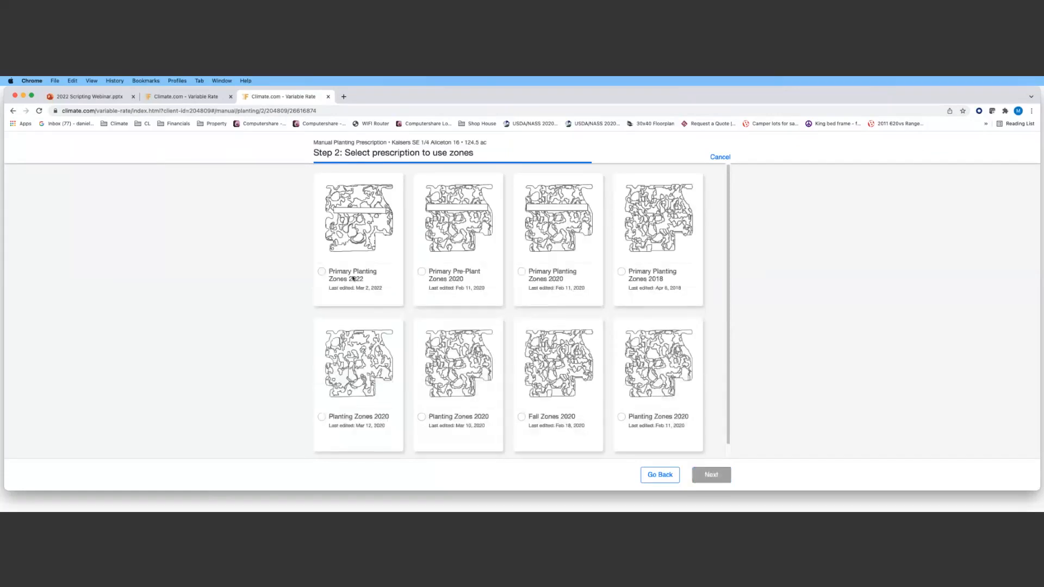
pyautogui.click(321, 271)
pyautogui.click(706, 475)
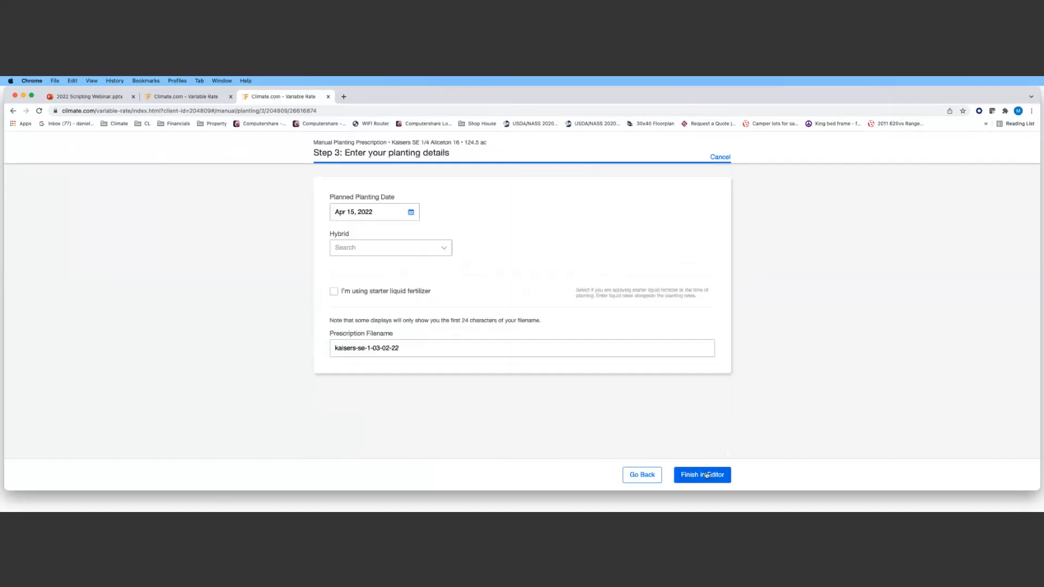
# - Choose DEKALB DKC44-15RIB as the hybrid for the planting prescription and continue to the zone editor
pyautogui.click(370, 247)
pyautogui.write('dkc')
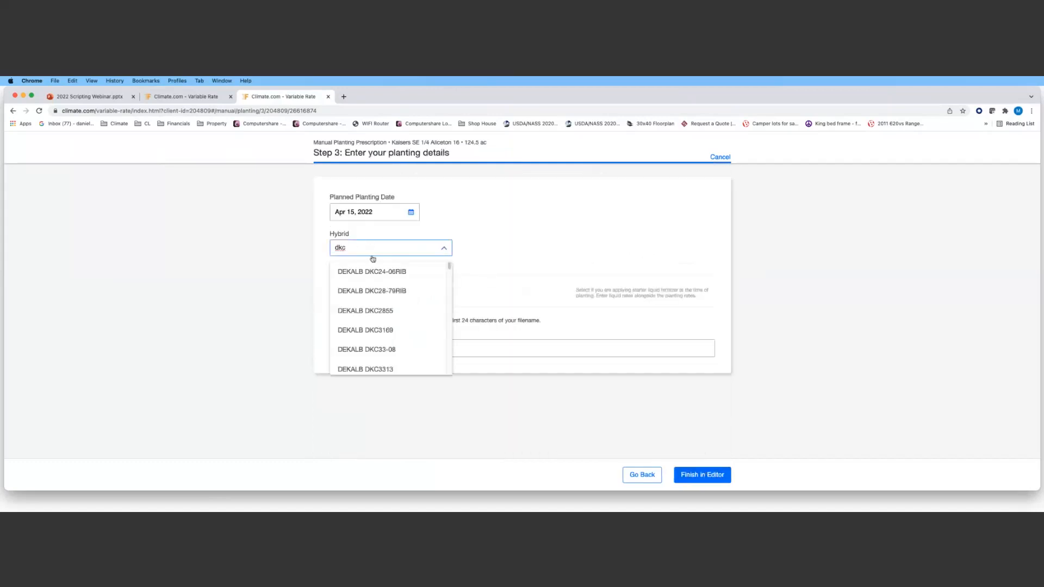
pyautogui.write('44-1')
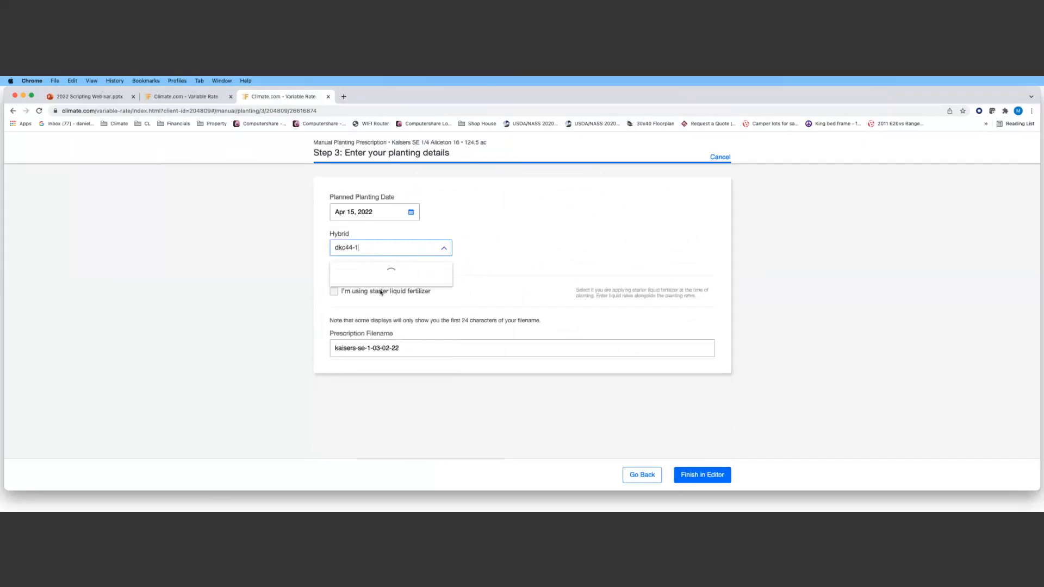
pyautogui.write('5')
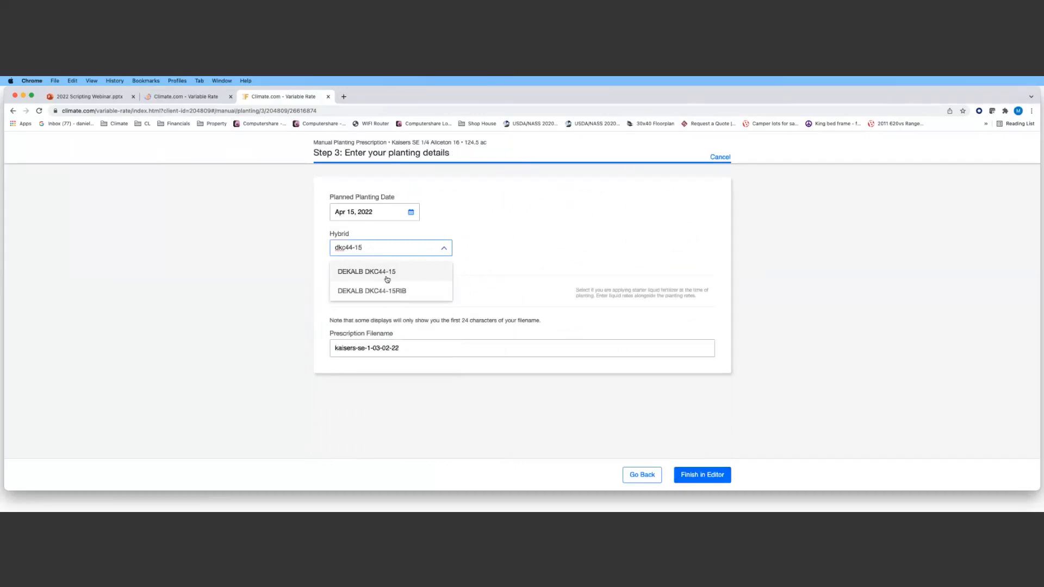
pyautogui.click(388, 290)
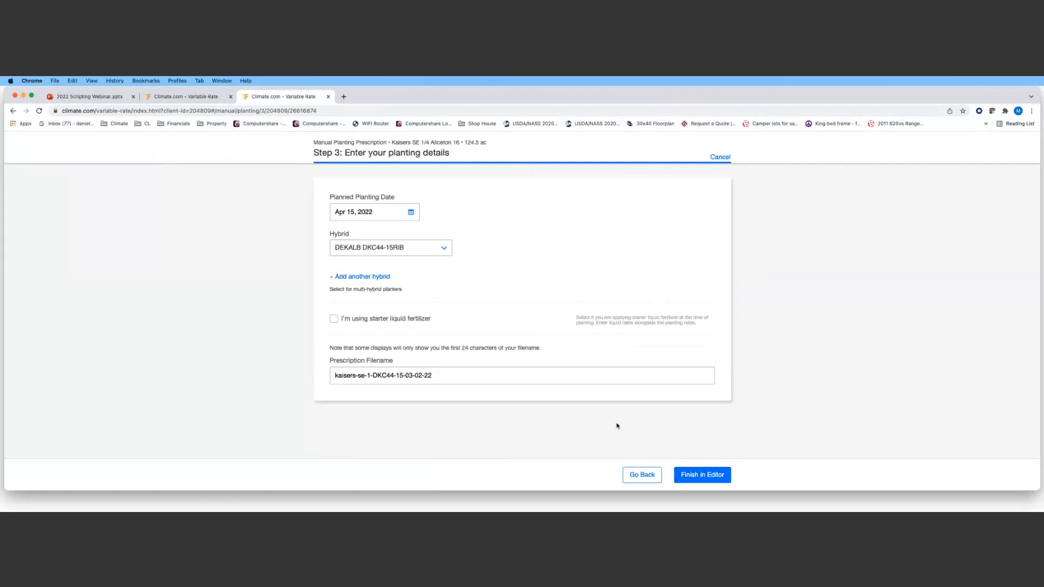
pyautogui.click(708, 480)
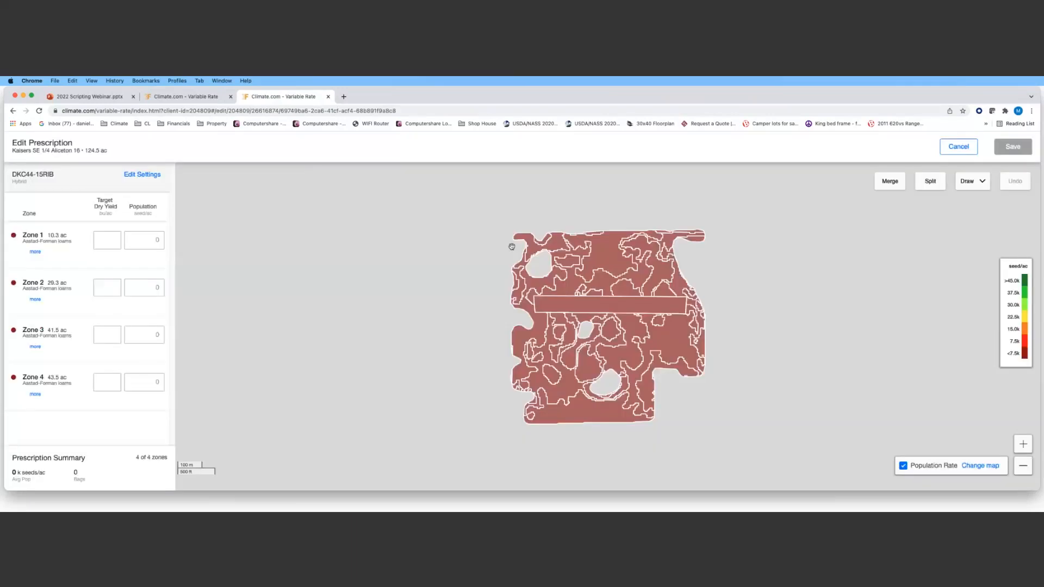
pyautogui.click(155, 242)
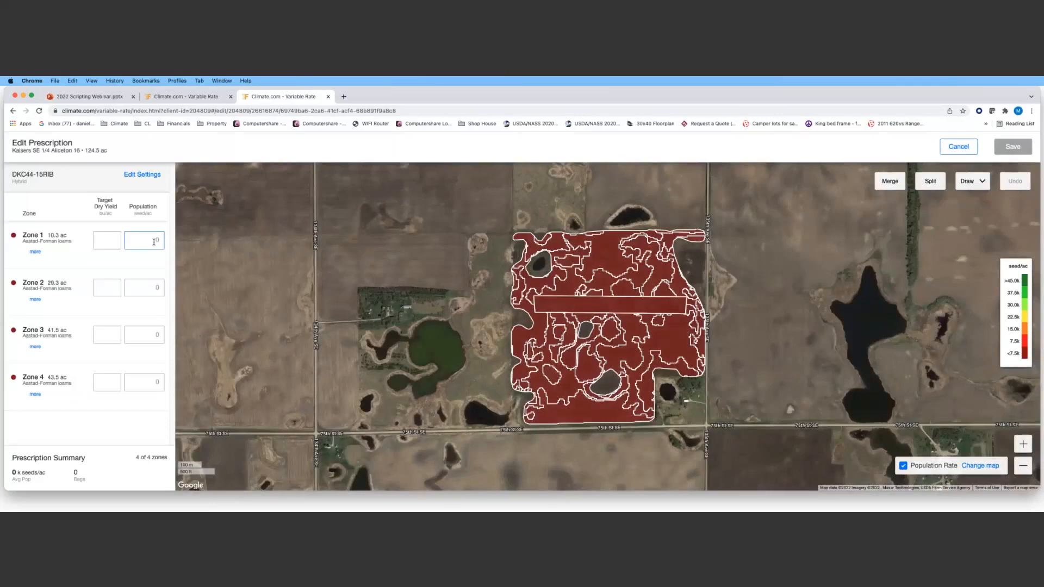
pyautogui.write('120')
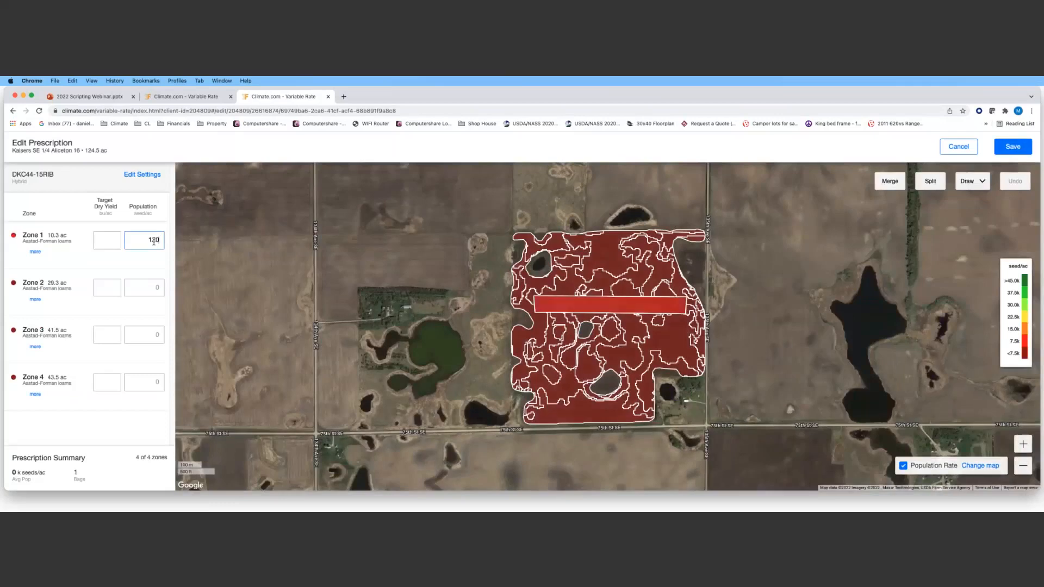
pyautogui.click(151, 284)
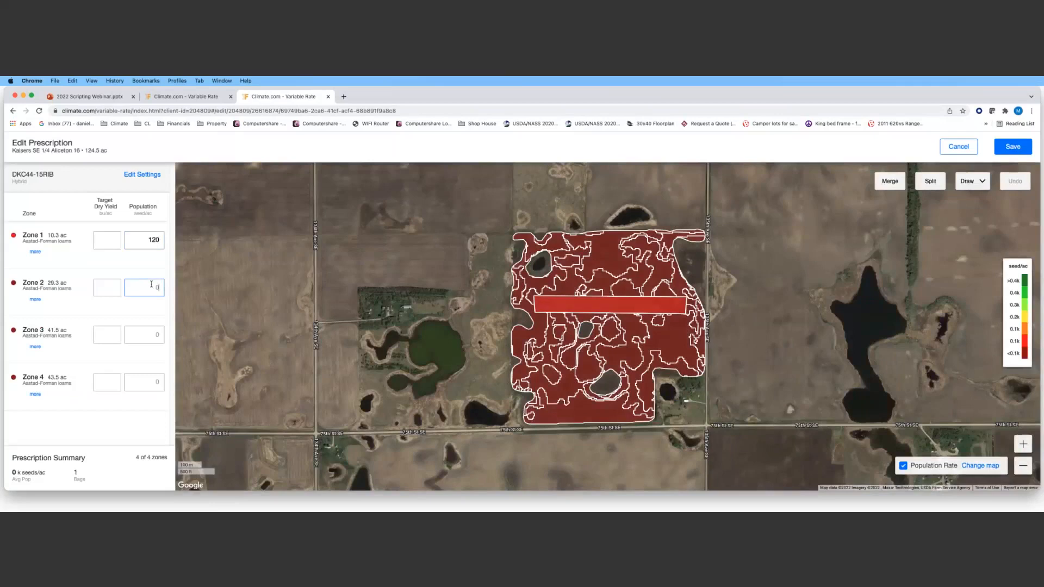
pyautogui.write('150')
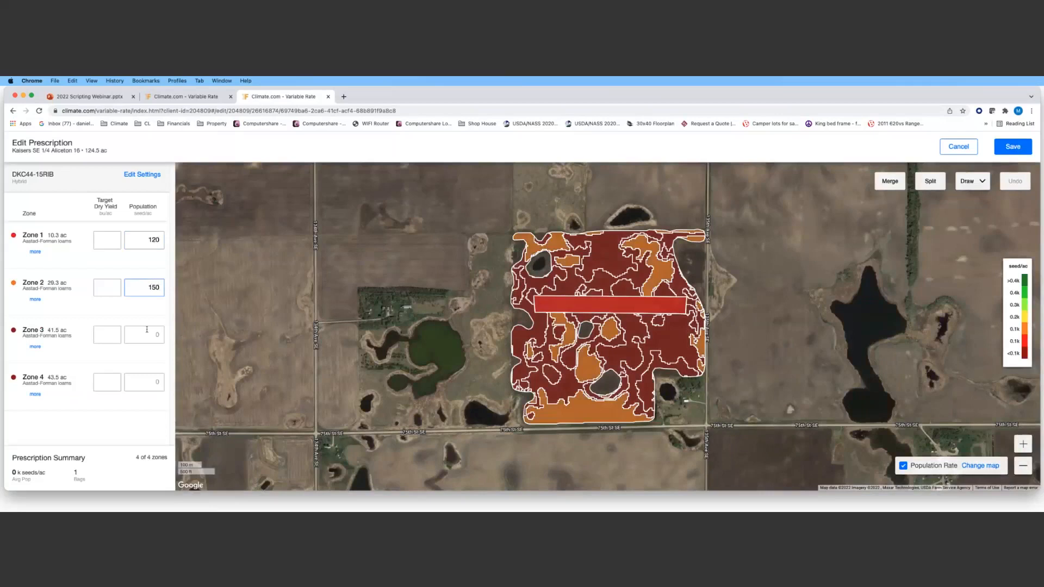
# - Set the populations to 32000 seeds/ac for Zone 1, 28000 for Zone 2, 30000 for Zone 3 and 33000 for Zone 4
pyautogui.doubleClick(141, 235)
pyautogui.write('32000')
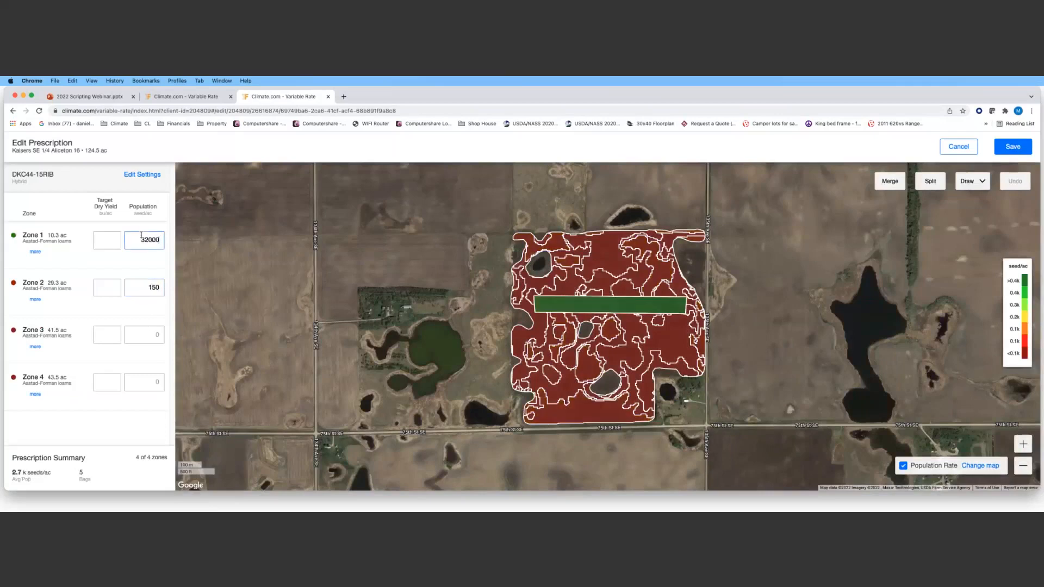
pyautogui.doubleClick(142, 288)
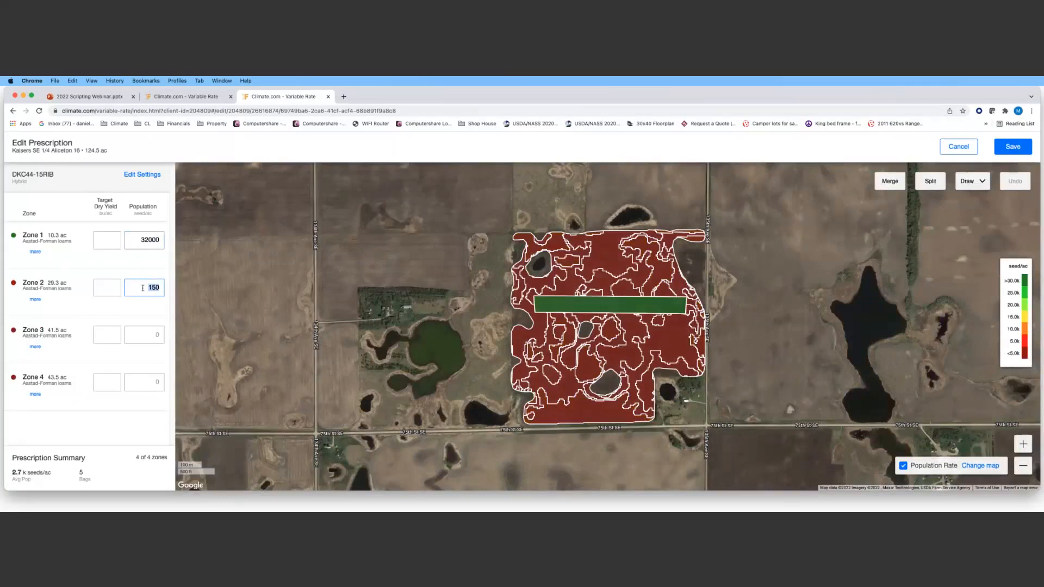
pyautogui.click(39, 294)
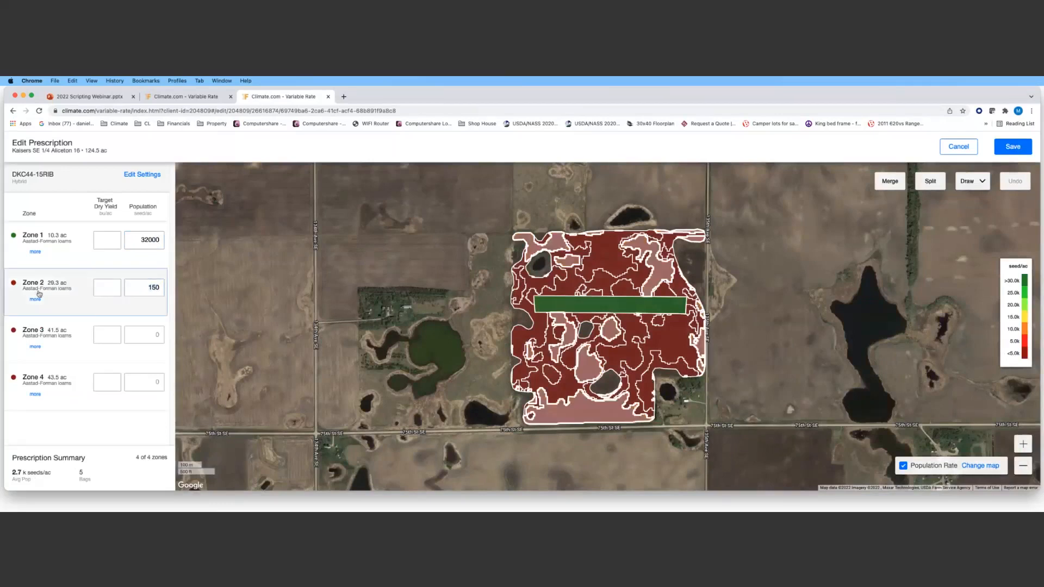
pyautogui.click(139, 292)
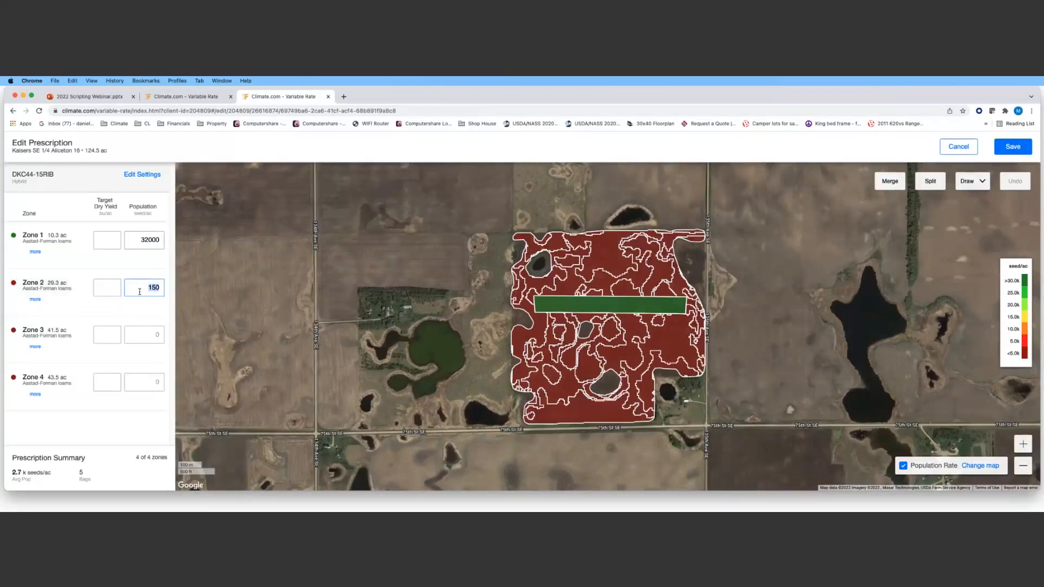
pyautogui.write('28000')
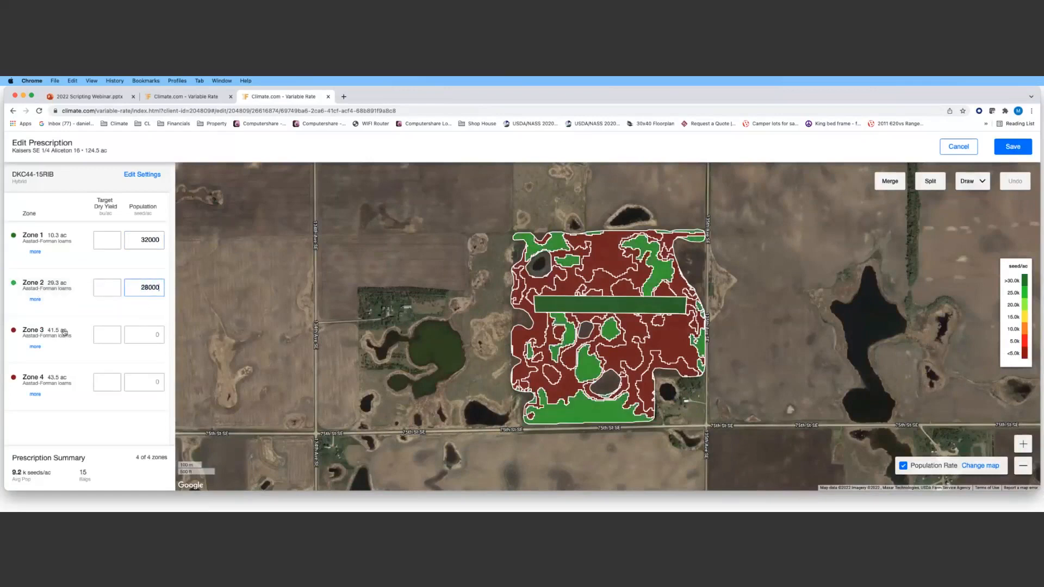
pyautogui.click(64, 333)
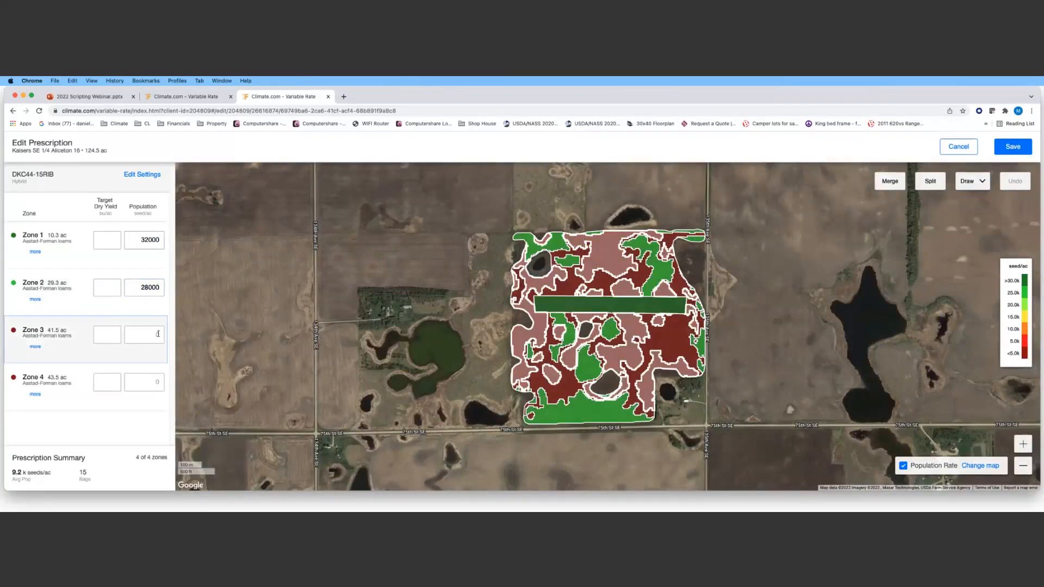
pyautogui.click(158, 334)
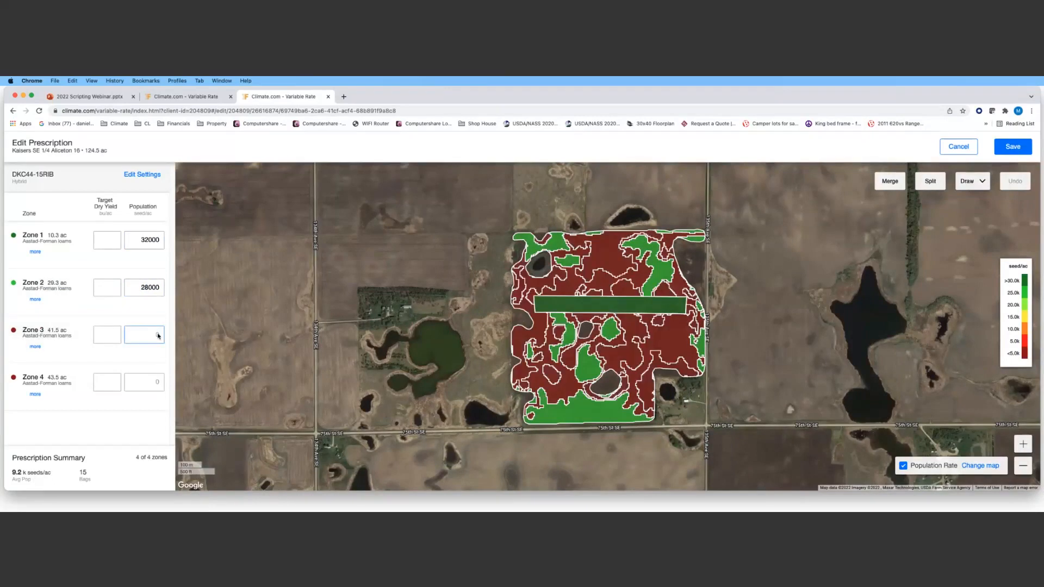
pyautogui.write('30000')
pyautogui.click(151, 380)
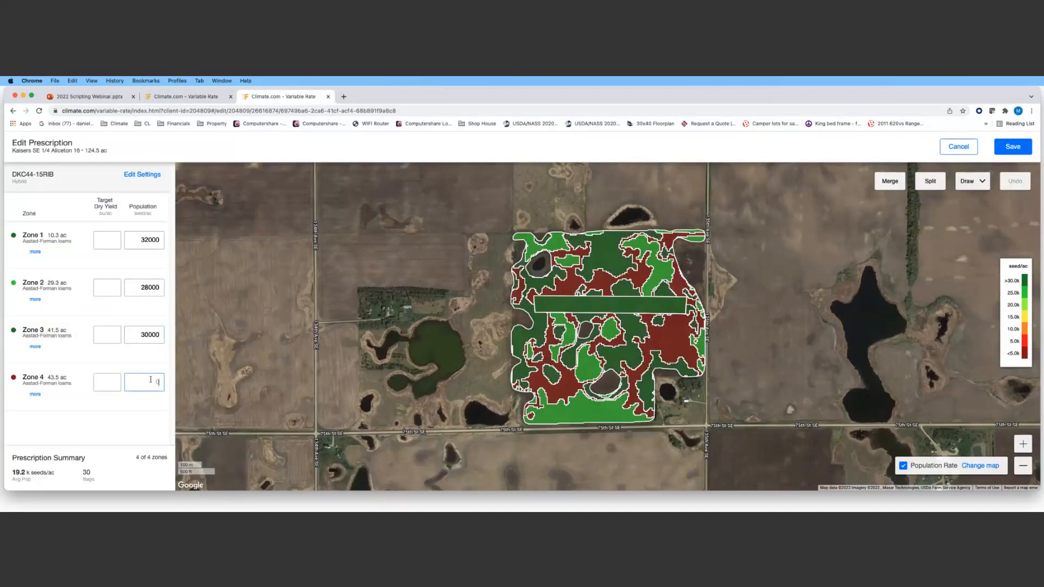
pyautogui.write('33000')
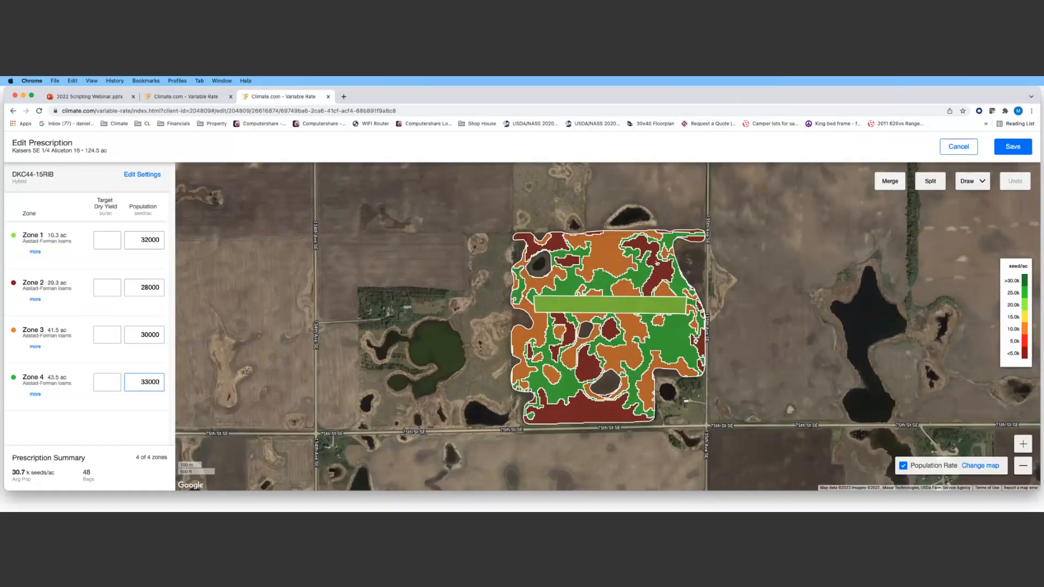
# - Quit editing the DKC44-15RIB planting prescription and discard all its changes
pyautogui.moveTo(657, 263); pyautogui.dragTo(592, 265)
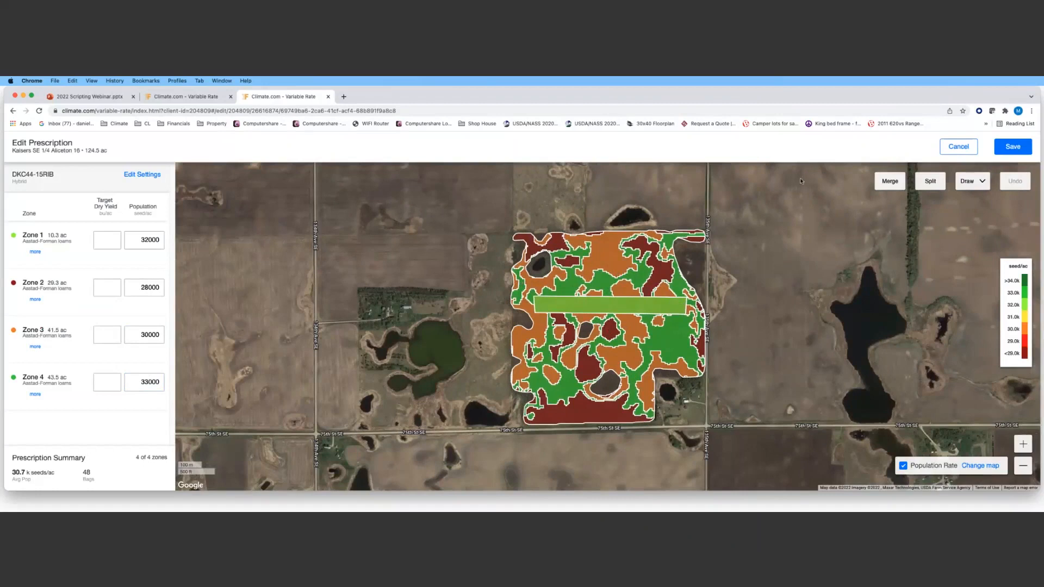
pyautogui.click(969, 149)
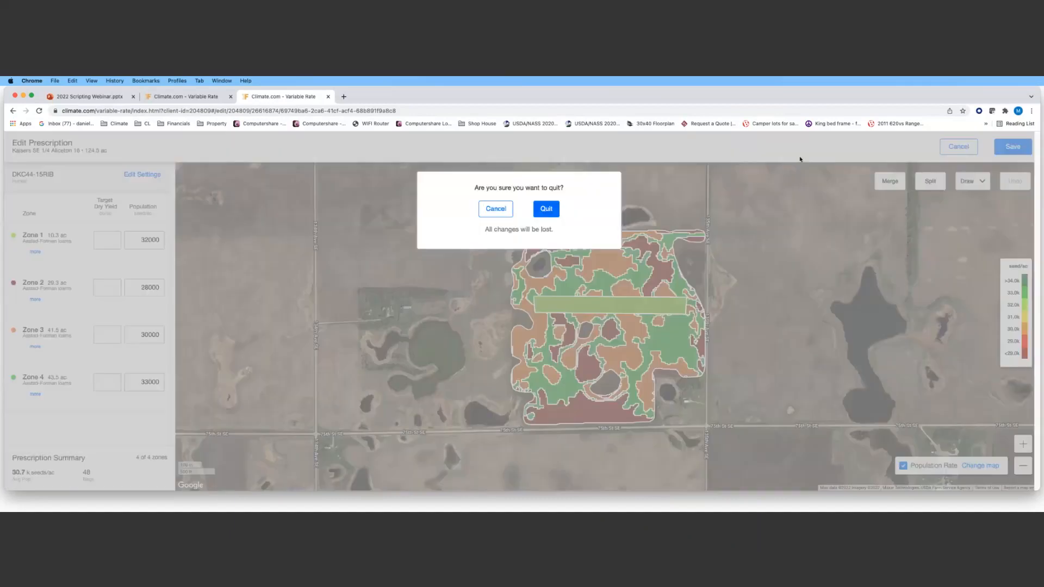
pyautogui.click(556, 210)
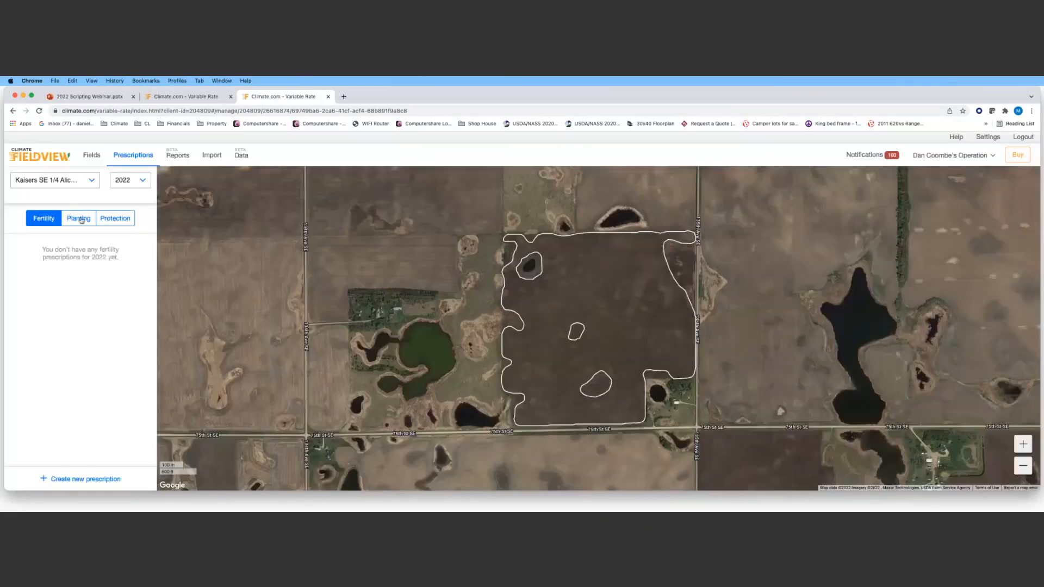
# - Start a new corn planting prescription for the field with FieldView Seed Scripts
pyautogui.click(81, 219)
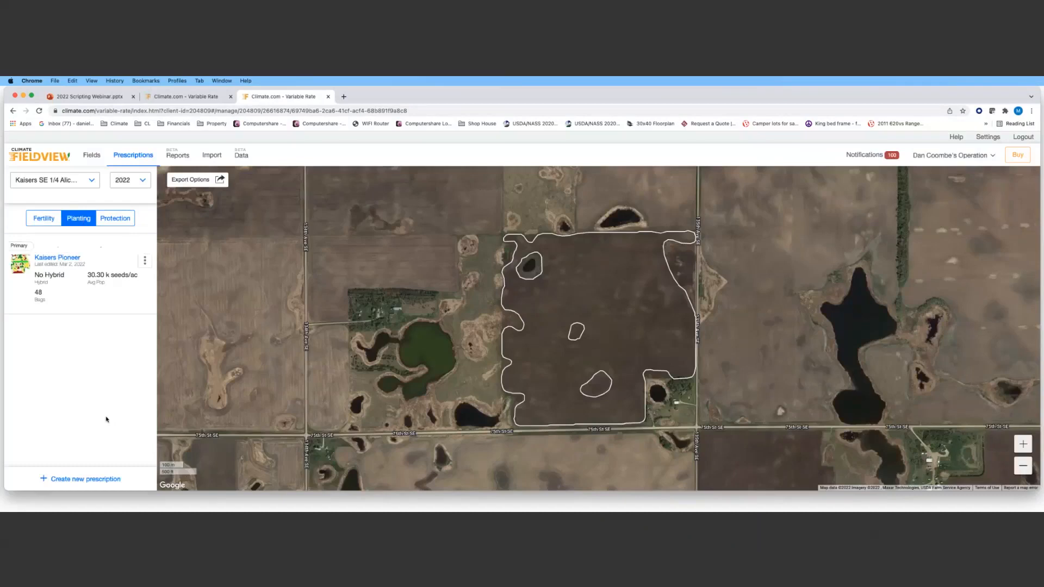
pyautogui.click(104, 480)
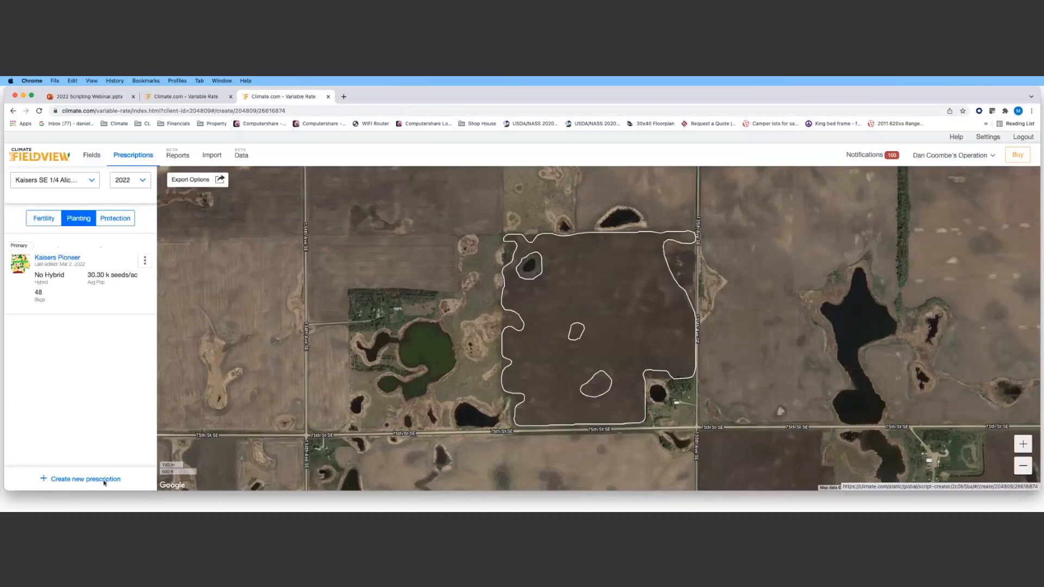
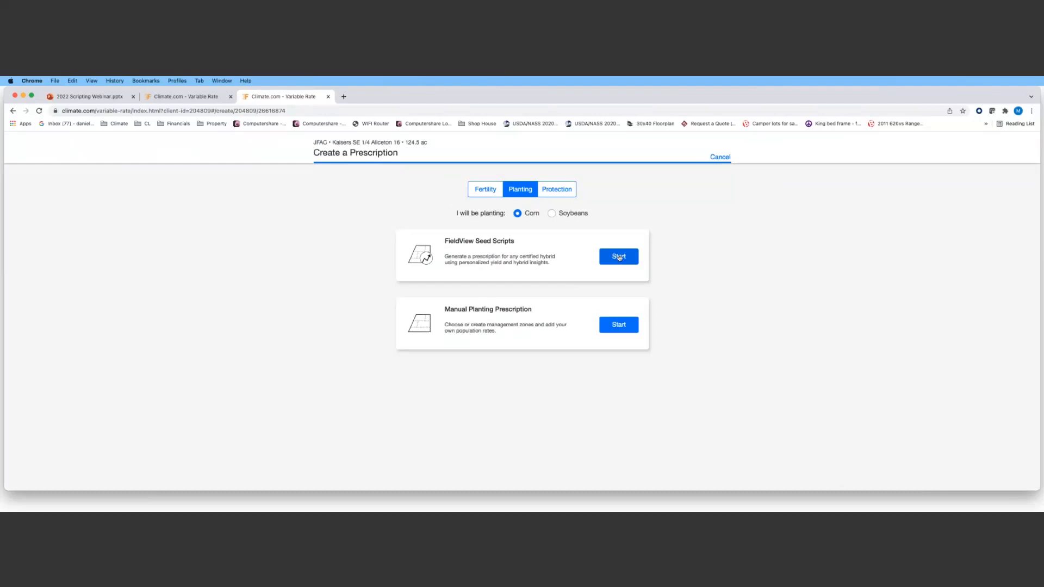
pyautogui.click(615, 258)
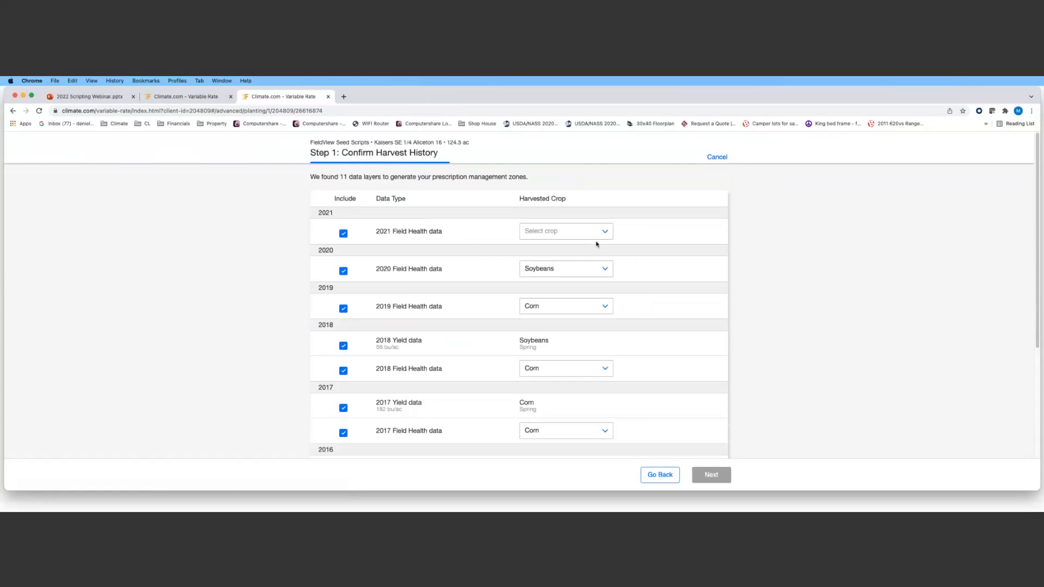
# - Set the harvested crop to Corn for the 2021 field health data and to Soybeans for the 2018 field health data
pyautogui.click(587, 236)
pyautogui.click(579, 254)
pyautogui.scroll(-1, 654, 302)
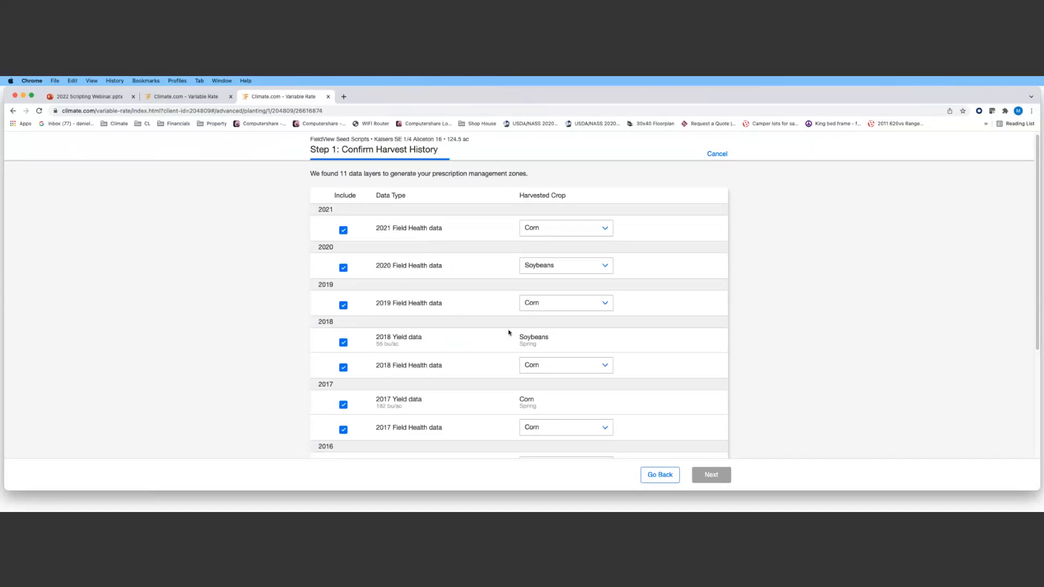
pyautogui.scroll(-2, 510, 333)
pyautogui.click(559, 322)
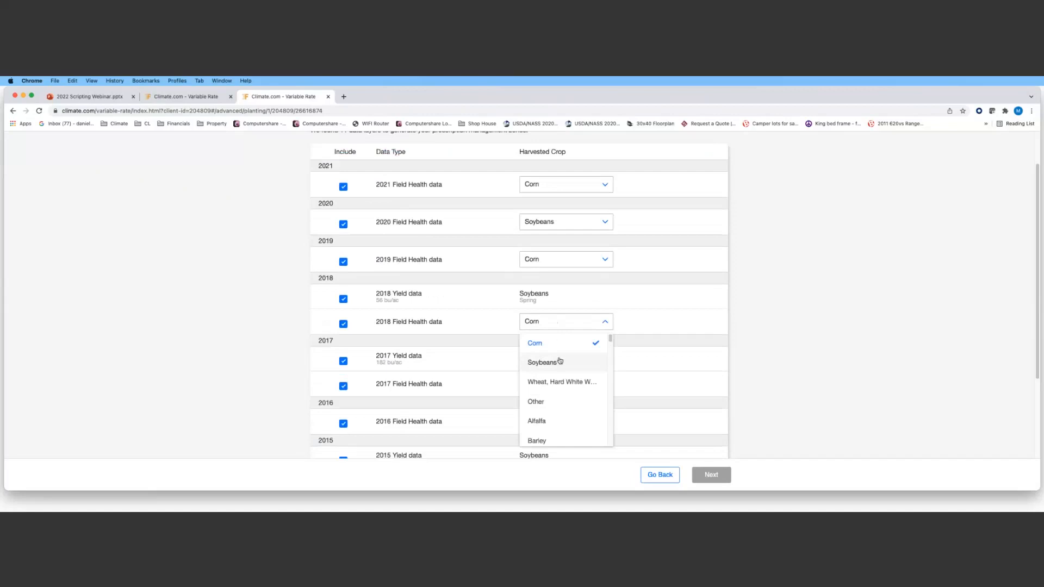
pyautogui.click(559, 360)
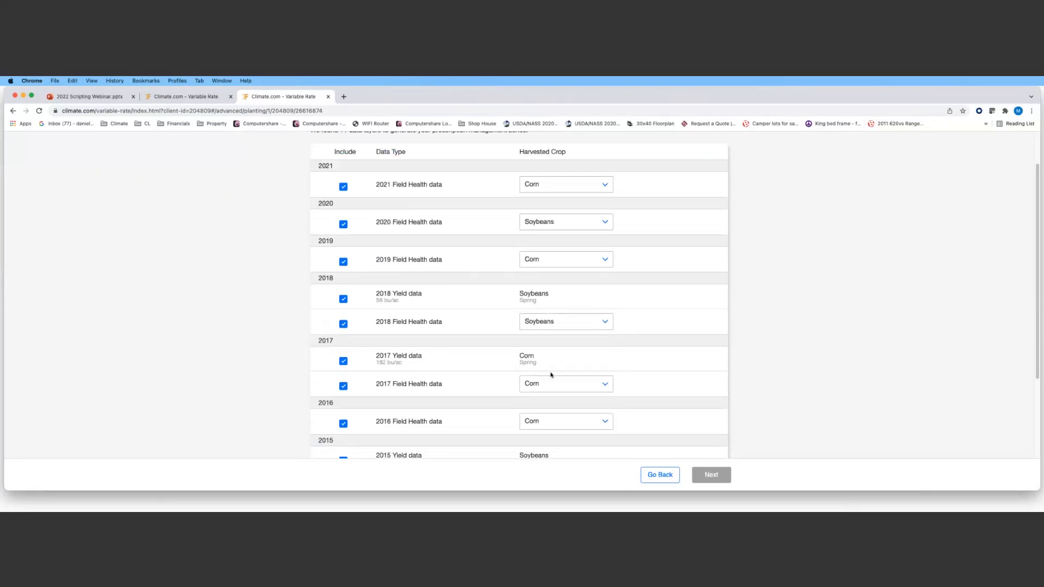
# - Set the harvested crop to Soybeans for the 2015 field health data and to Corn for the 2014 field health data
pyautogui.scroll(-1, 550, 375)
pyautogui.scroll(-2, 551, 375)
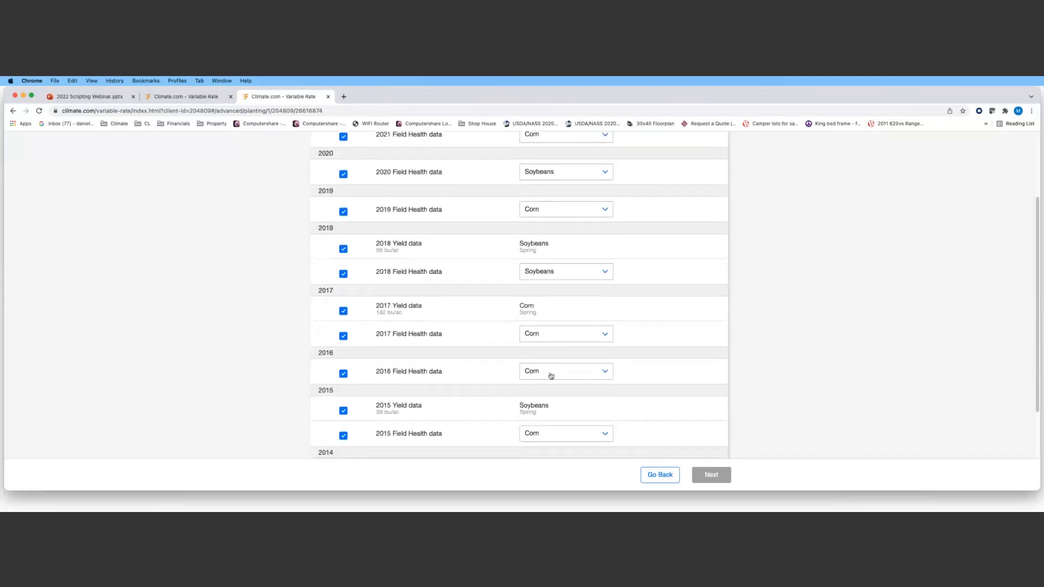
pyautogui.scroll(-1, 551, 374)
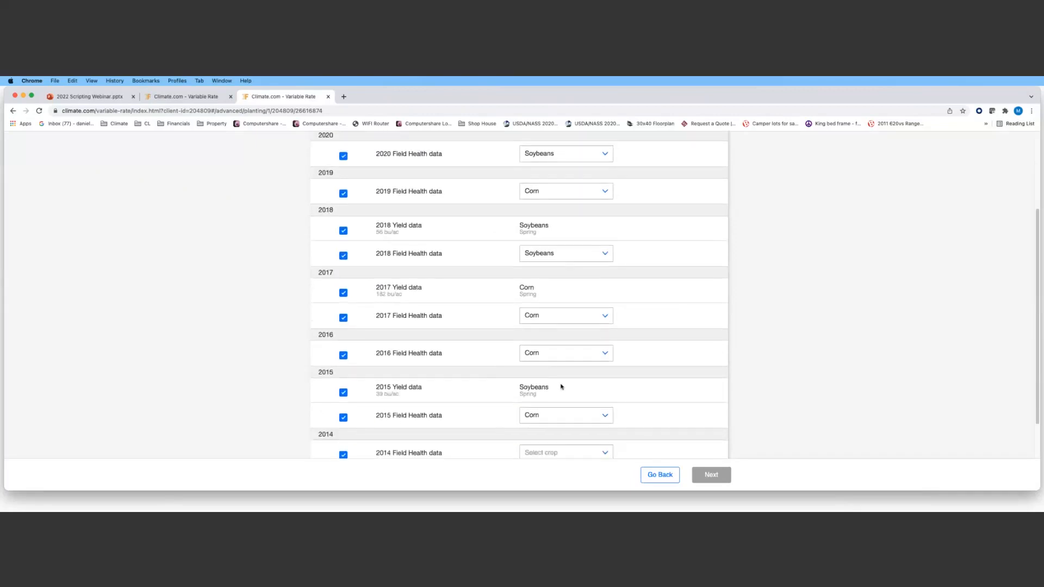
pyautogui.click(541, 417)
pyautogui.click(551, 456)
pyautogui.scroll(-3, 543, 400)
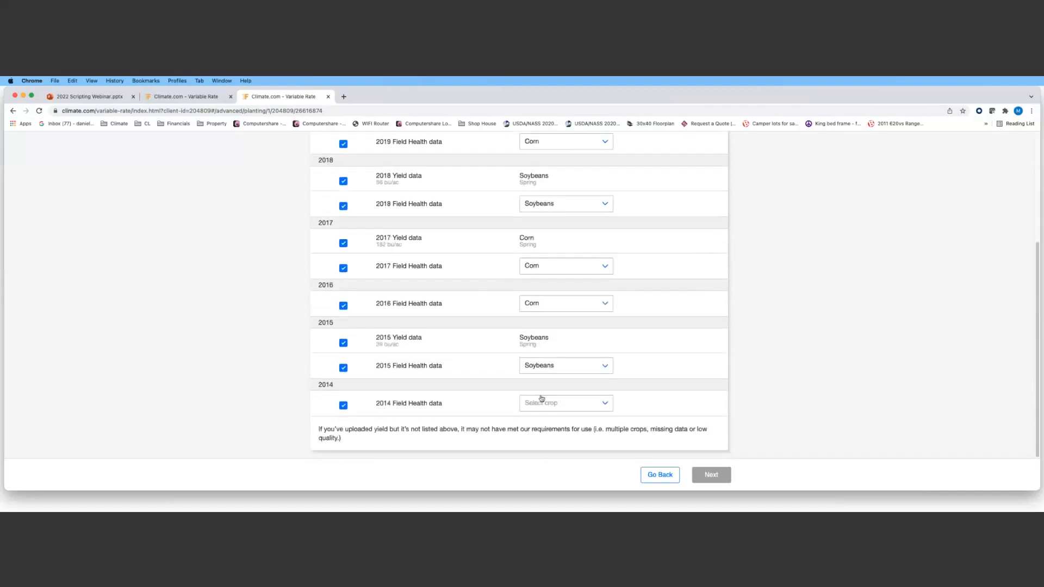
pyautogui.click(559, 406)
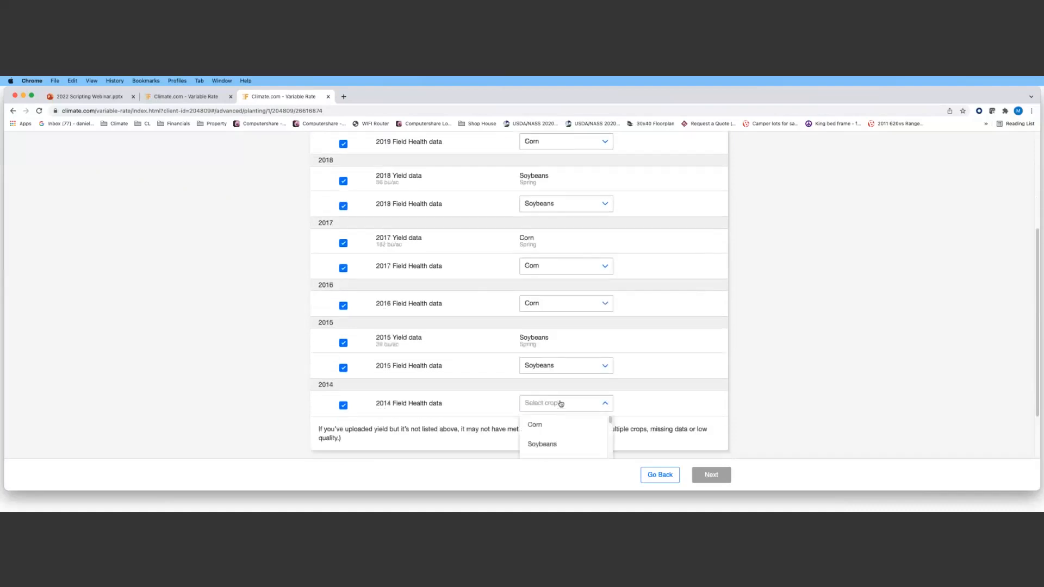
pyautogui.click(560, 425)
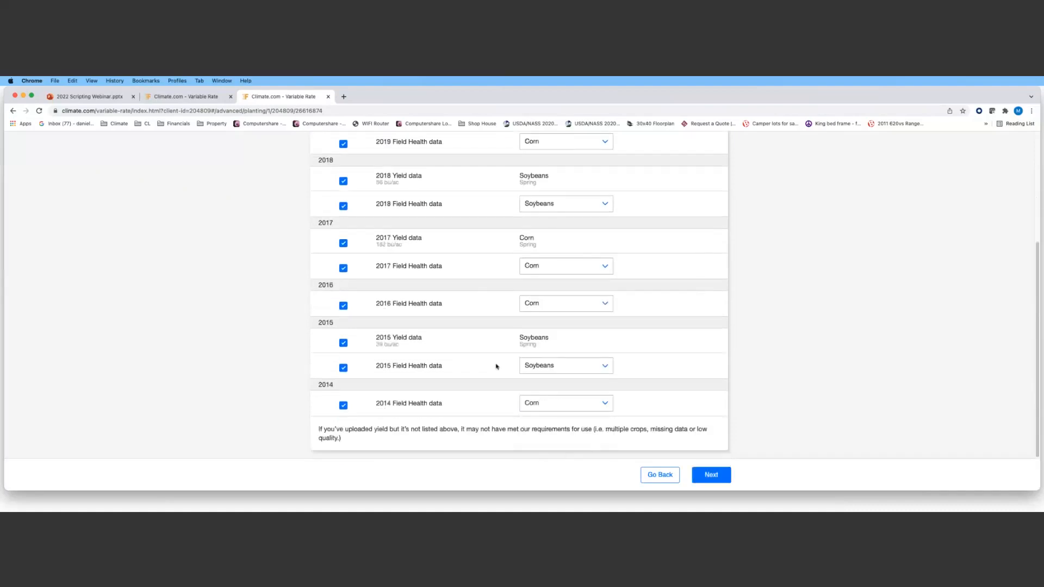
# - Review the removal guidance for the 2017 yield data, keep that layer, and continue to the planting plan
pyautogui.scroll(5, 495, 366)
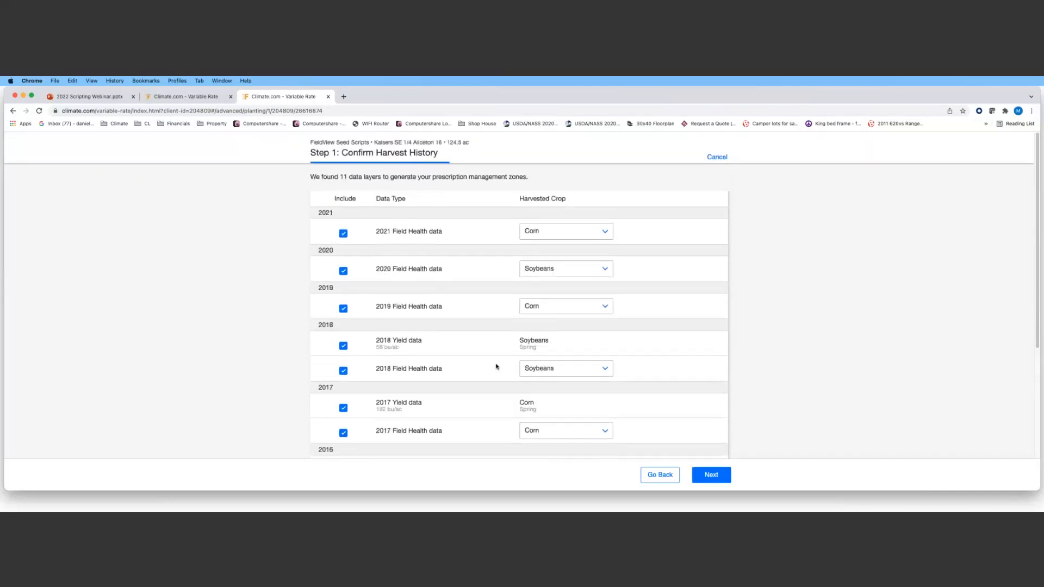
pyautogui.scroll(-5, 496, 366)
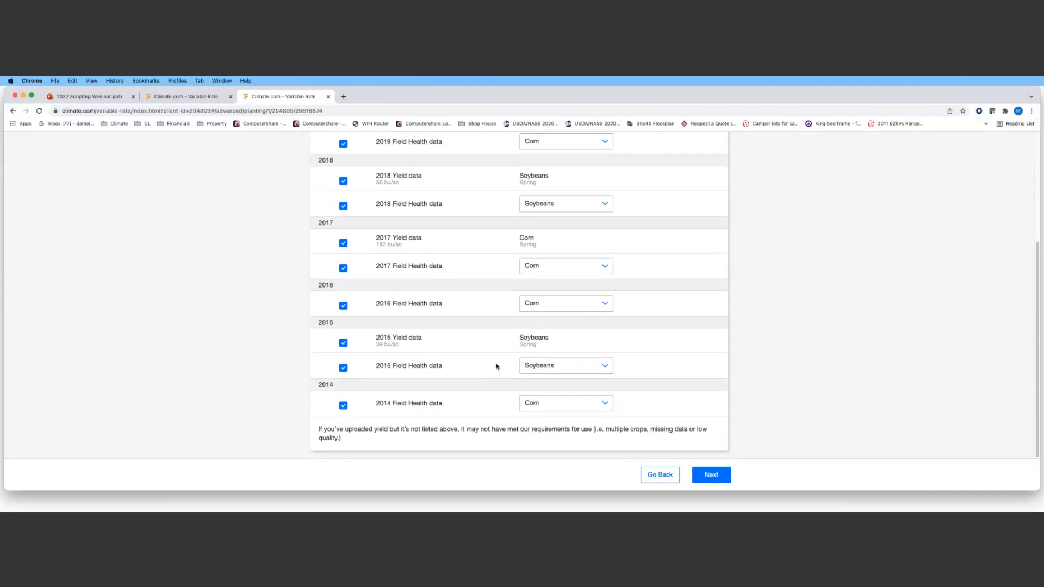
pyautogui.scroll(5, 507, 333)
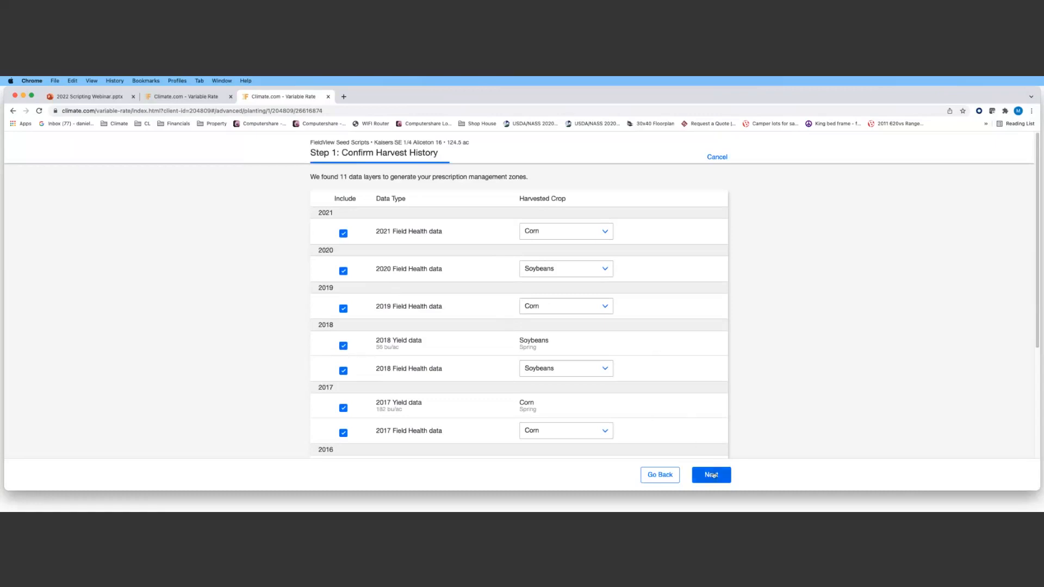
pyautogui.scroll(-2, 453, 343)
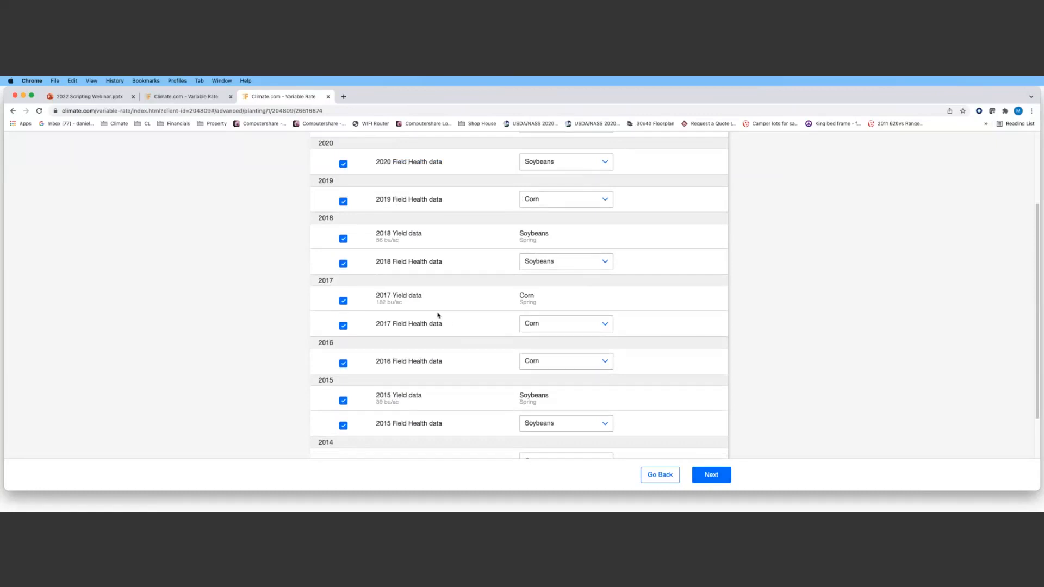
pyautogui.click(345, 301)
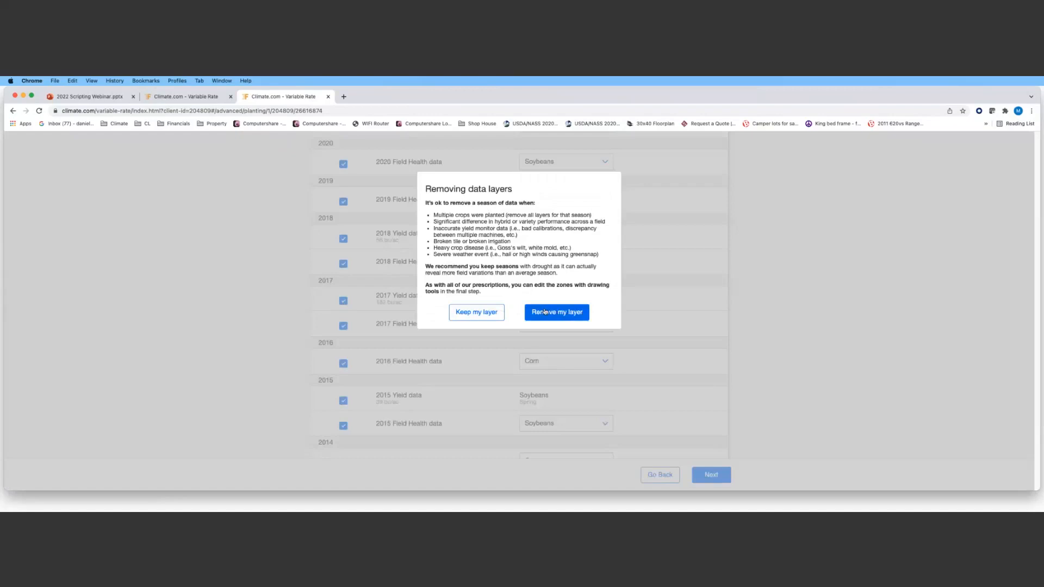
pyautogui.click(493, 317)
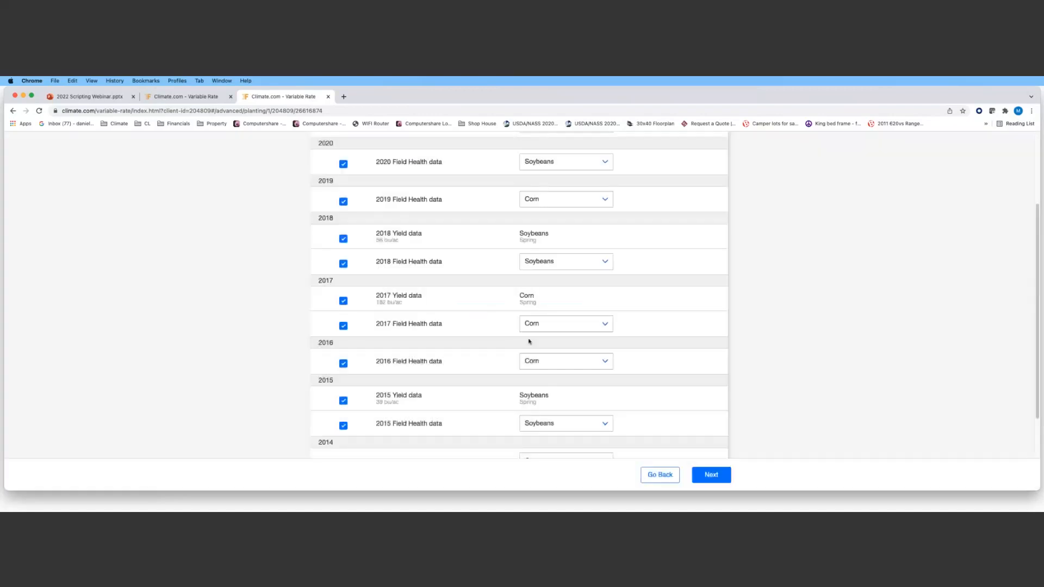
pyautogui.scroll(-2, 680, 428)
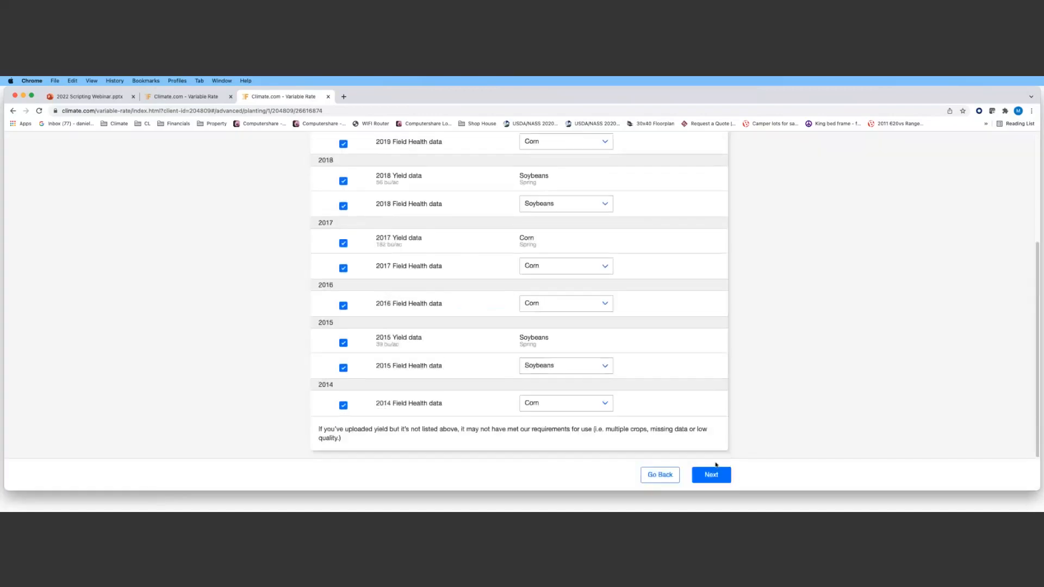
pyautogui.click(712, 475)
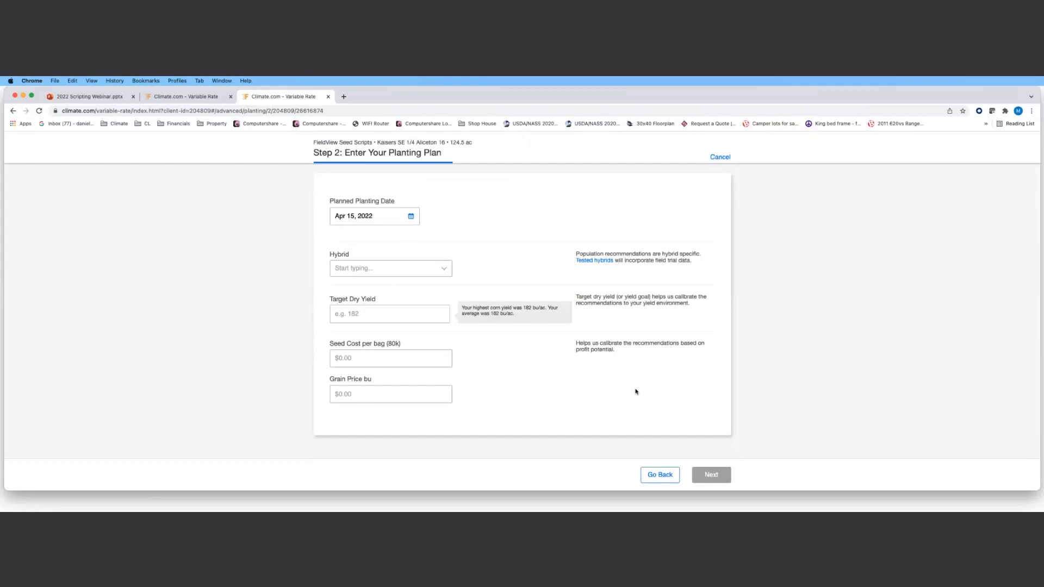
# - Search the planting plan's hybrid list for dkc44-15
pyautogui.click(367, 266)
pyautogui.write('d')
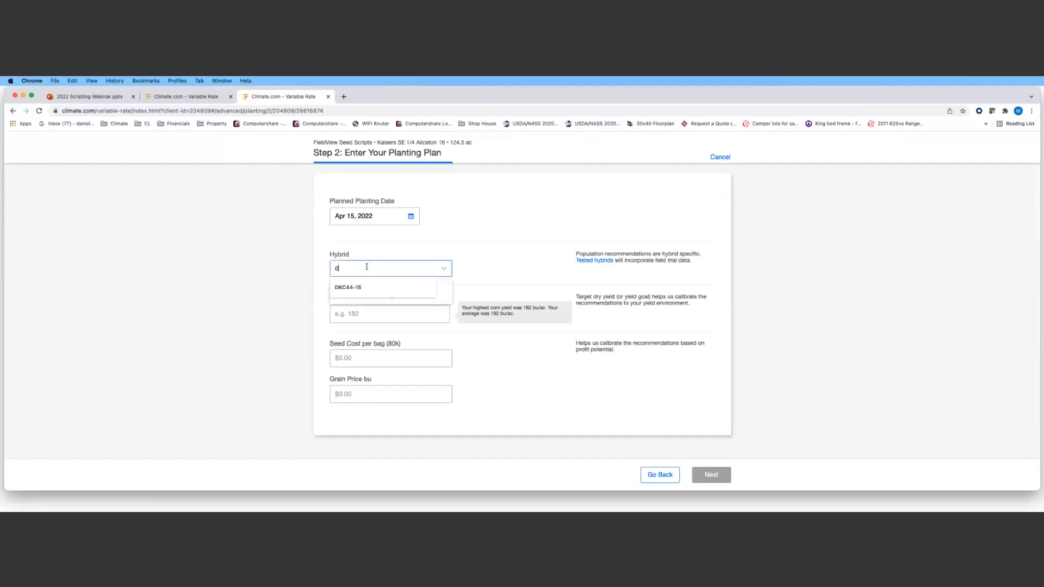
pyautogui.write('kc')
pyautogui.click(388, 268)
pyautogui.click(388, 268)
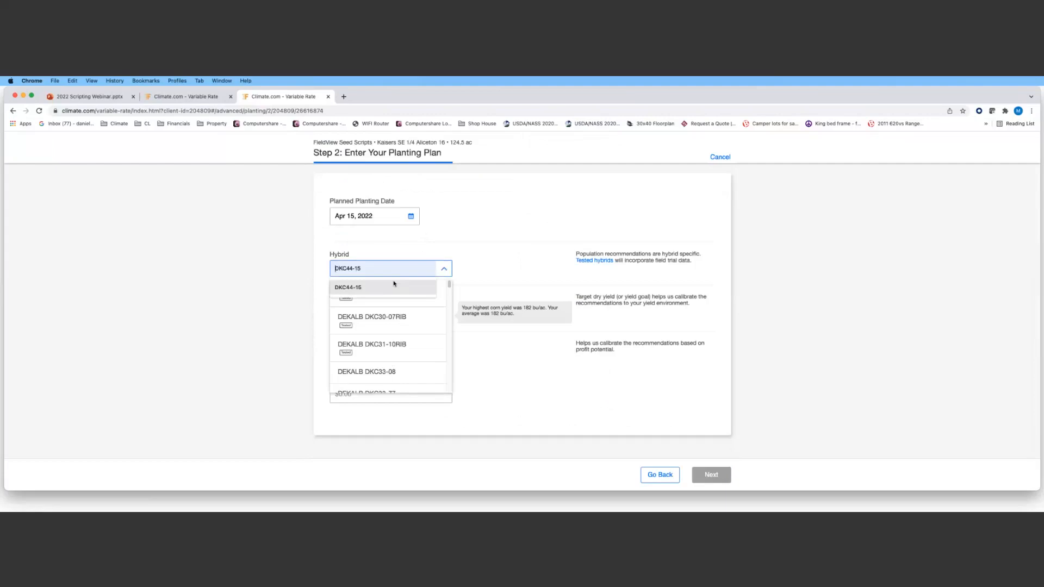
pyautogui.write('dkc')
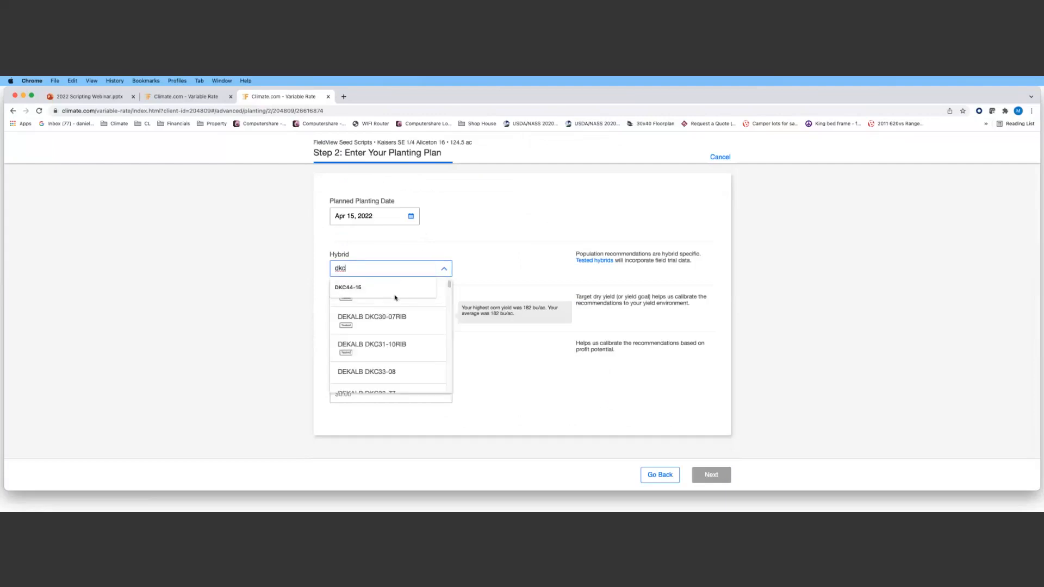
pyautogui.write('44-15')
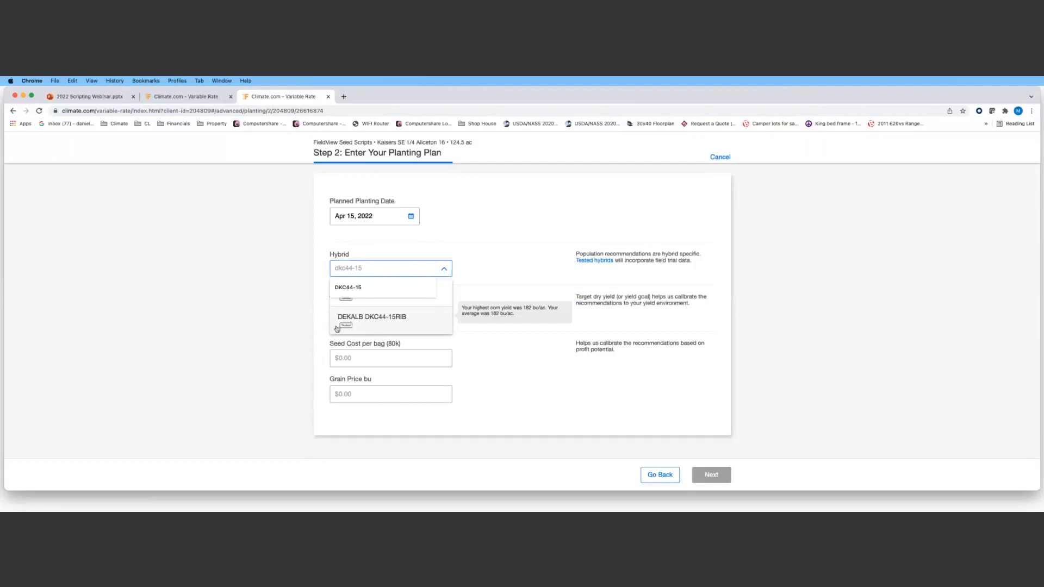
# - Search the hybrid list for pioneer and look through the offered hybrids without choosing one
pyautogui.write('pioner')
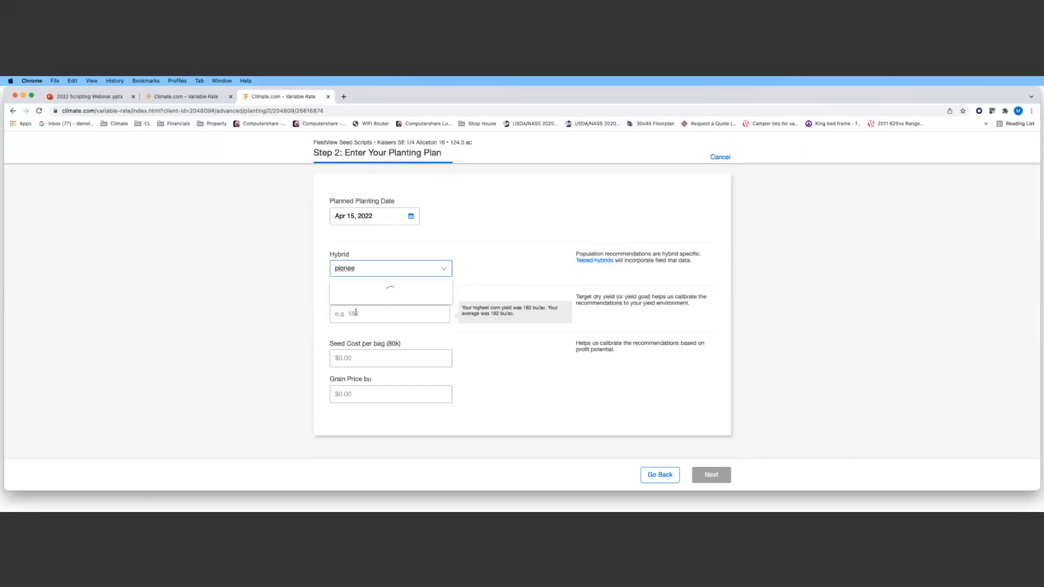
pyautogui.write('r')
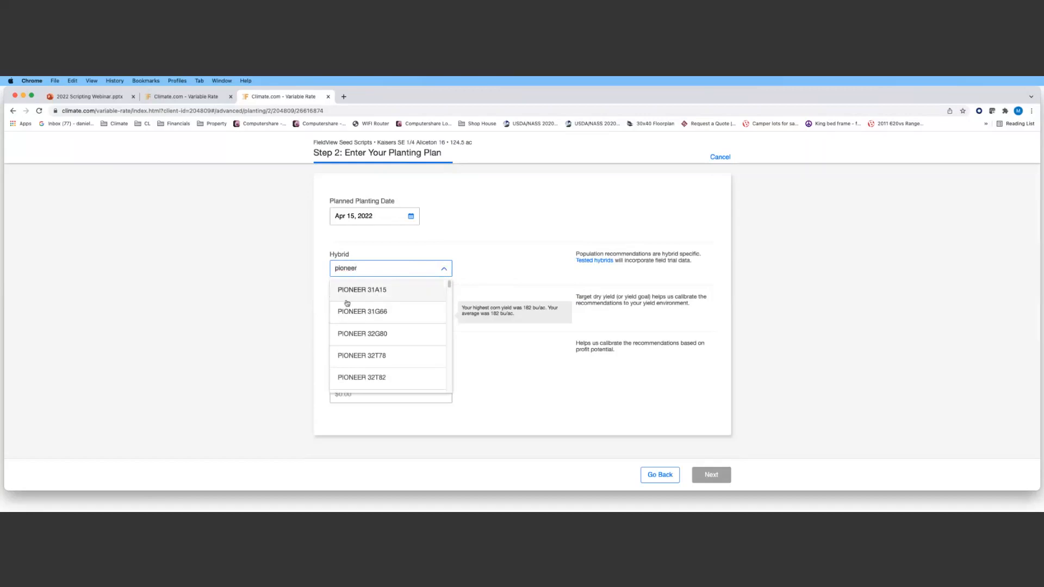
pyautogui.scroll(-2, 349, 308)
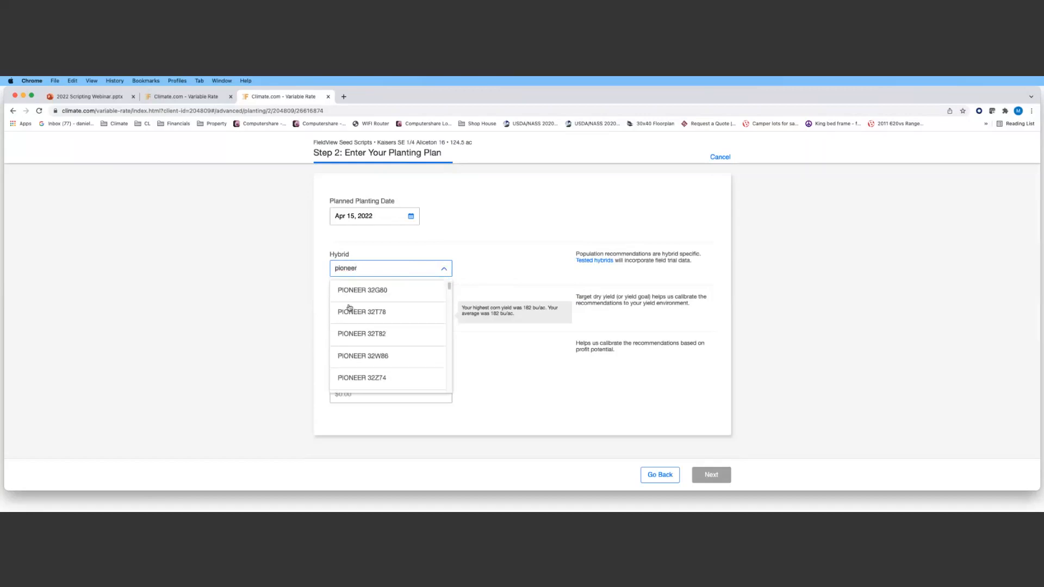
pyautogui.click(364, 270)
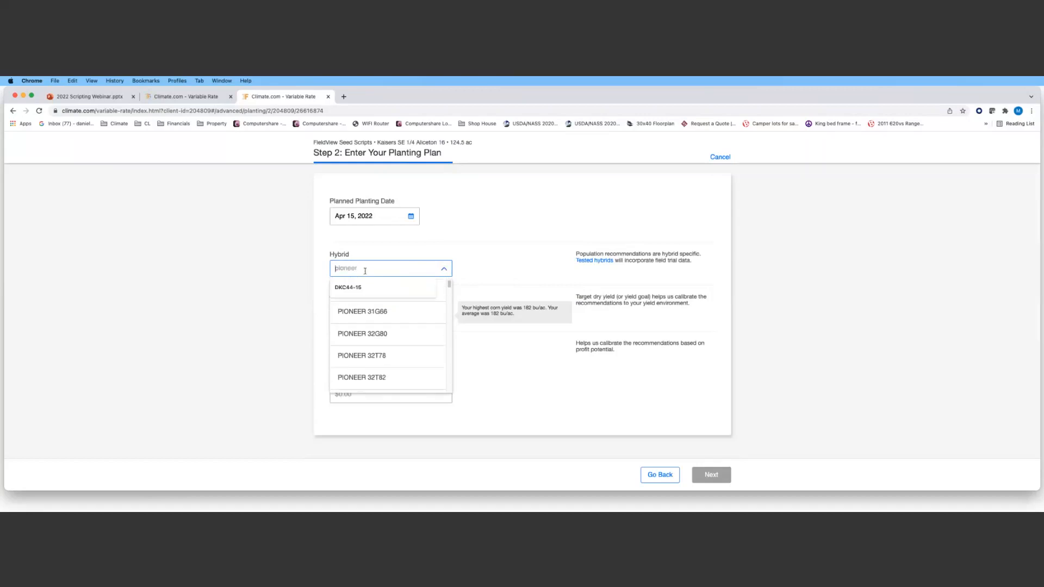
pyautogui.click(365, 271)
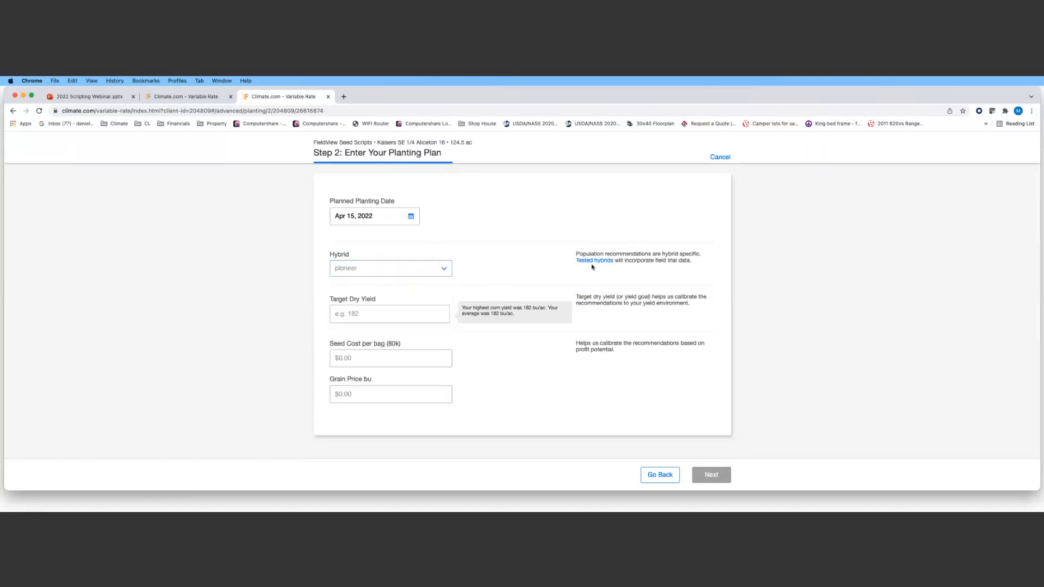
# - Find dkc44-15 in the hybrid list and choose DEKALB DKC44-15RIB for the planting plan
pyautogui.click(383, 264)
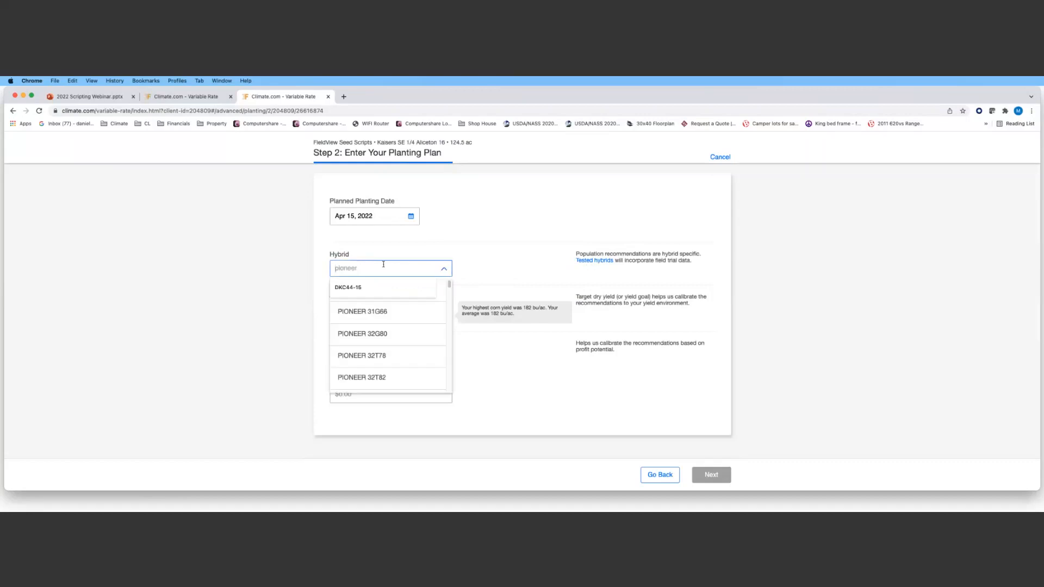
pyautogui.write('dkc')
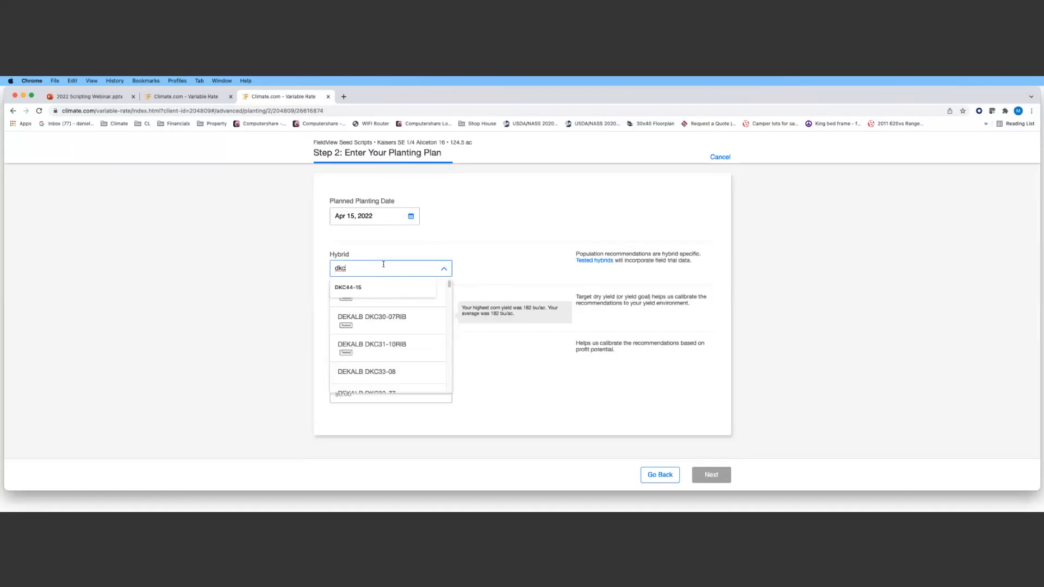
pyautogui.write('44-1')
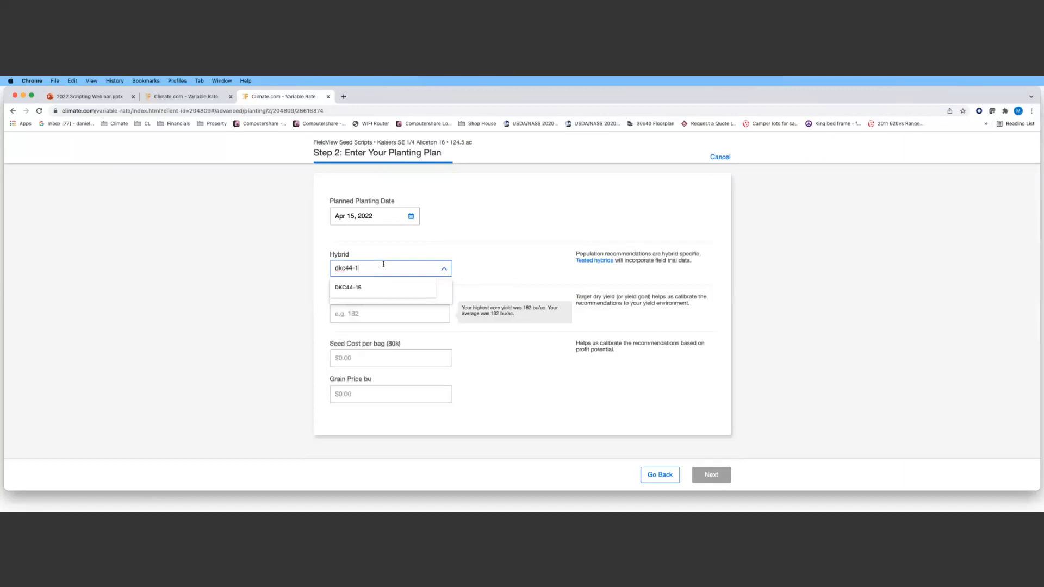
pyautogui.write('5')
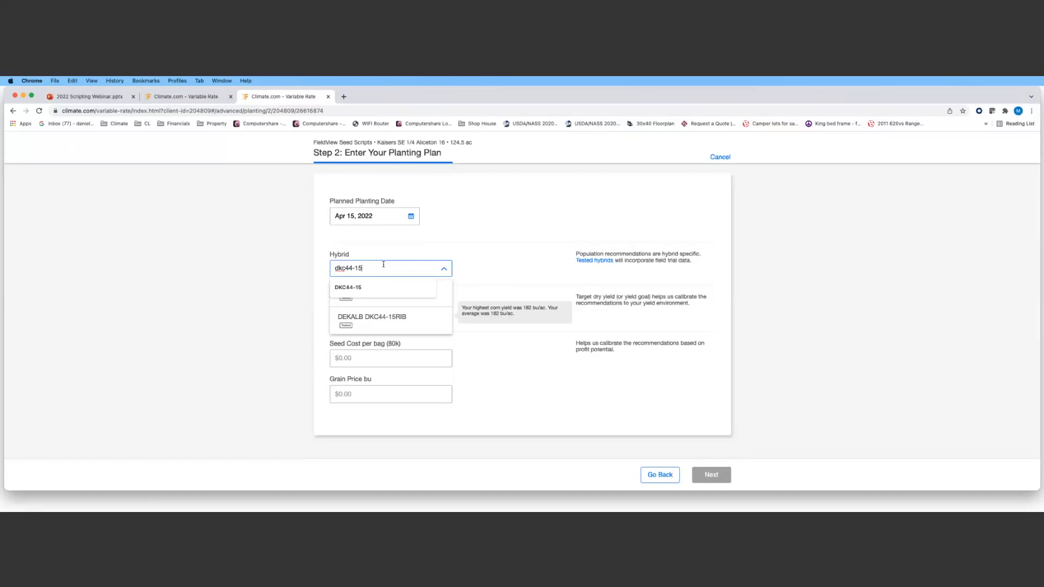
pyautogui.click(385, 299)
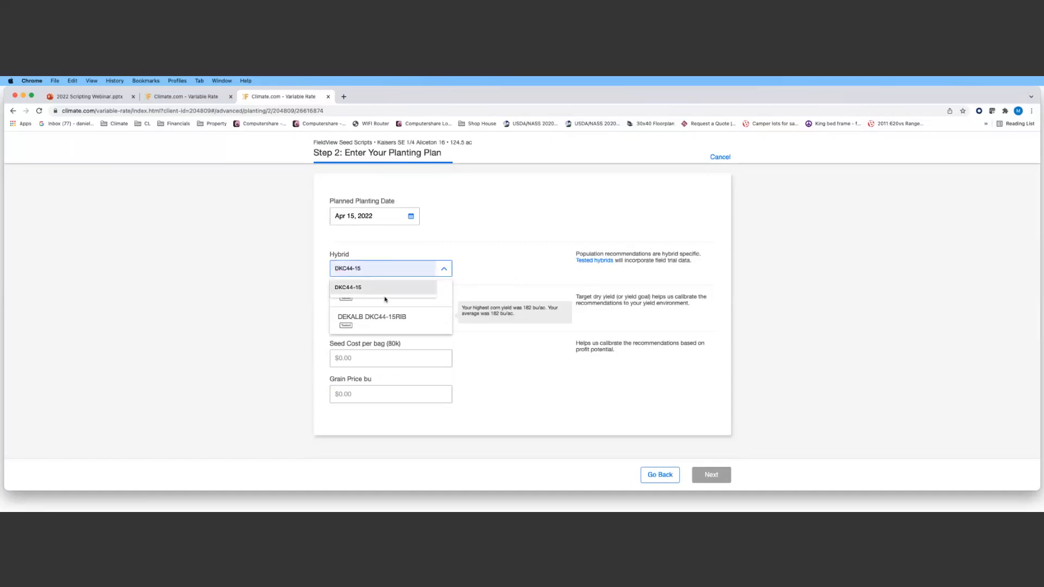
pyautogui.click(387, 316)
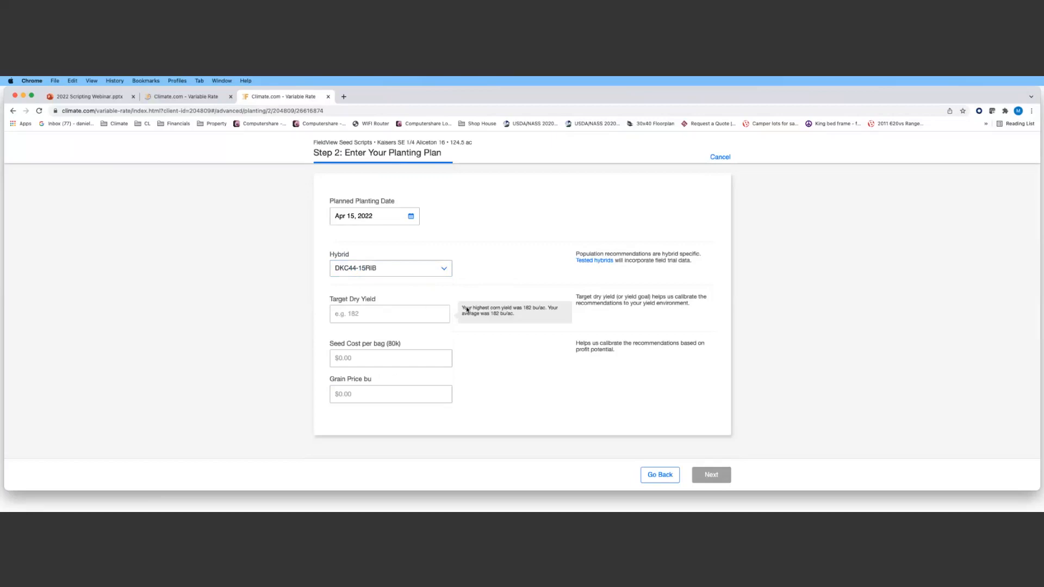
# - Set the target dry yield to 182, seed cost per bag to $300.00 and grain price to $3.00, and continue to the prescription review
pyautogui.click(399, 319)
pyautogui.write('182')
pyautogui.click(396, 367)
pyautogui.write('300')
pyautogui.click(392, 395)
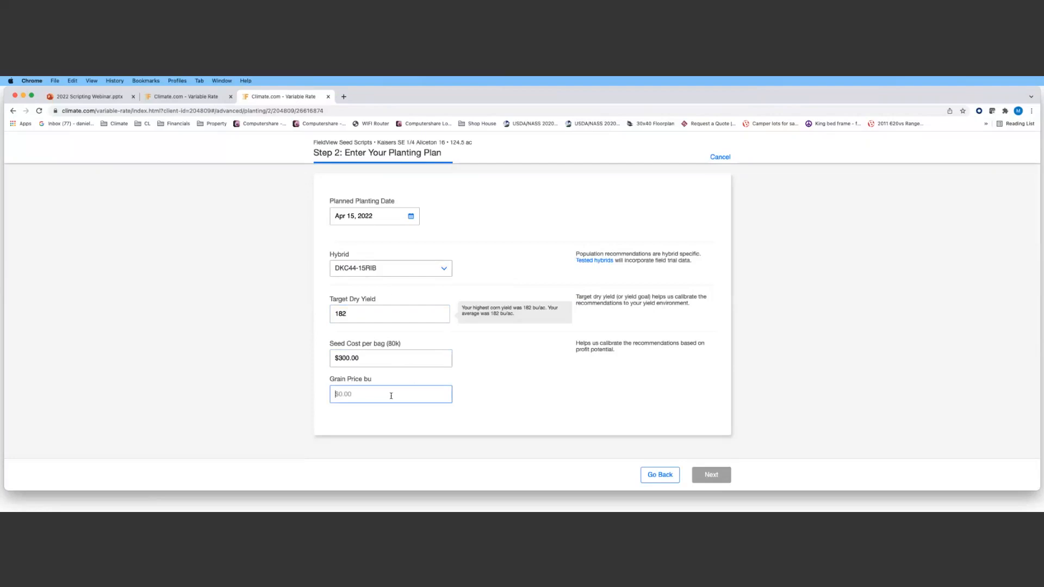
pyautogui.write('3')
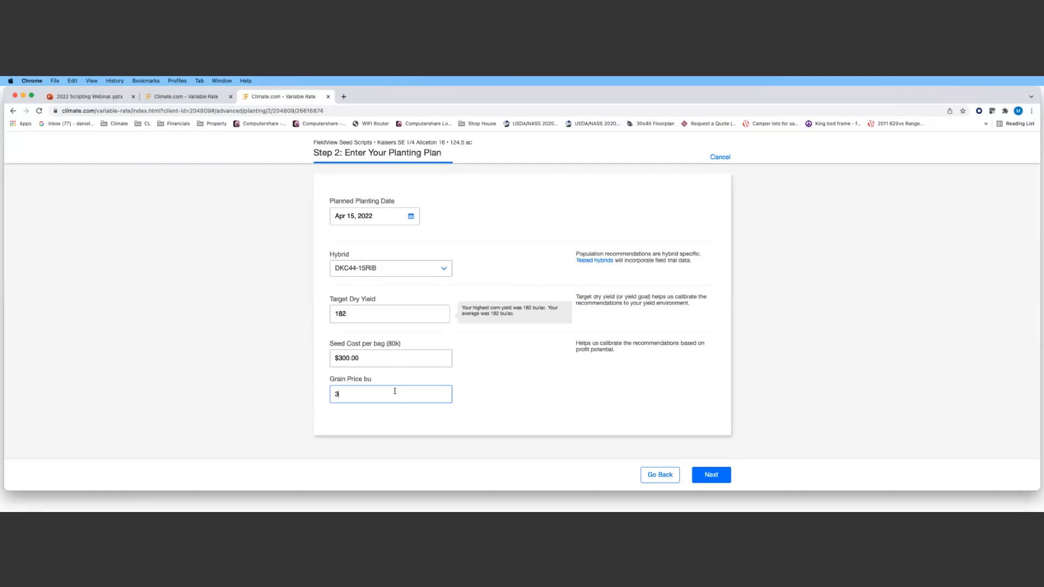
pyautogui.click(715, 474)
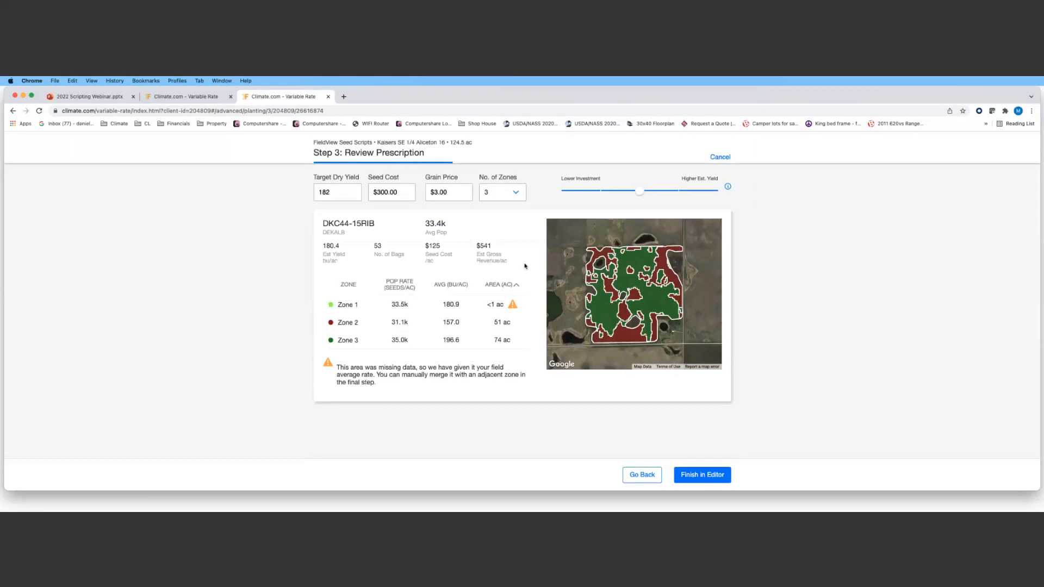
# - Set the number of management zones to 8 in the prescription review
pyautogui.click(506, 194)
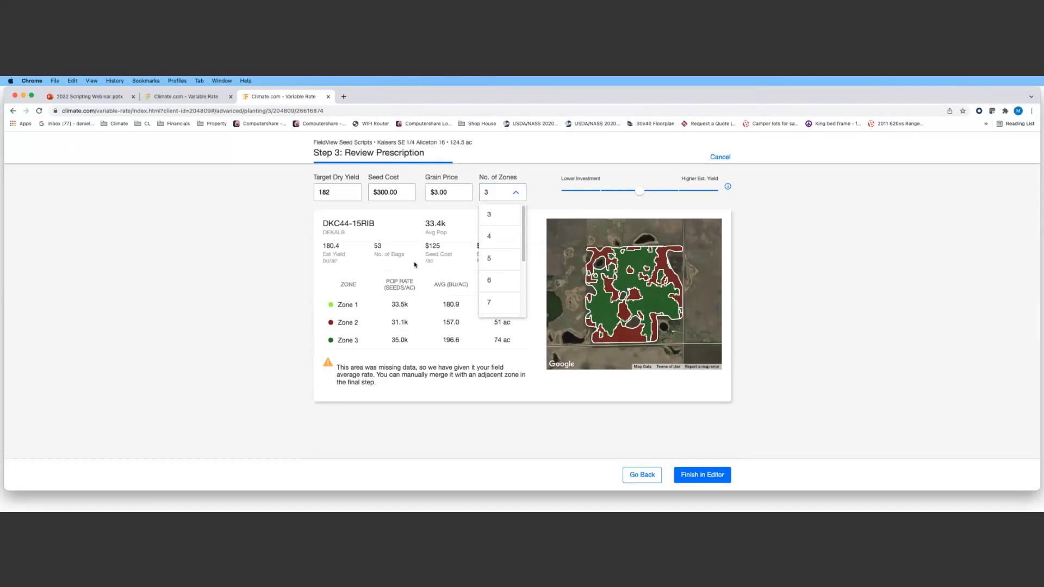
pyautogui.click(429, 270)
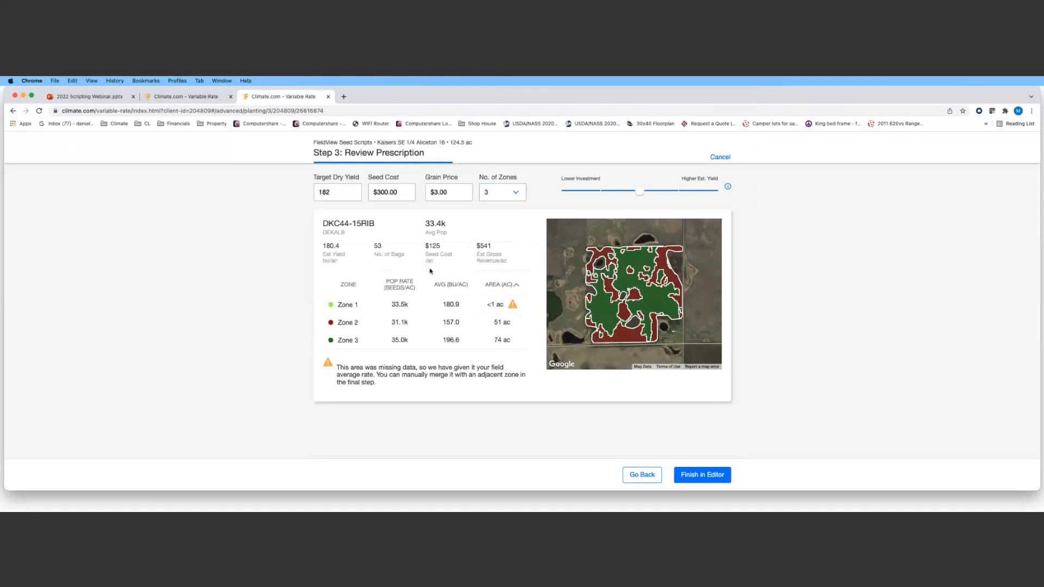
pyautogui.click(515, 192)
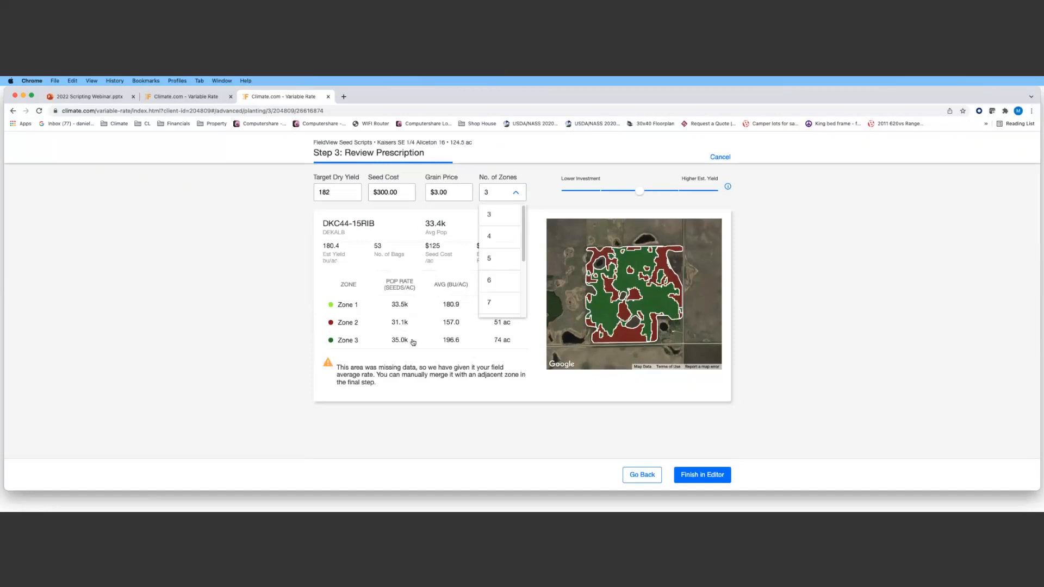
pyautogui.scroll(-3, 495, 275)
pyautogui.click(497, 223)
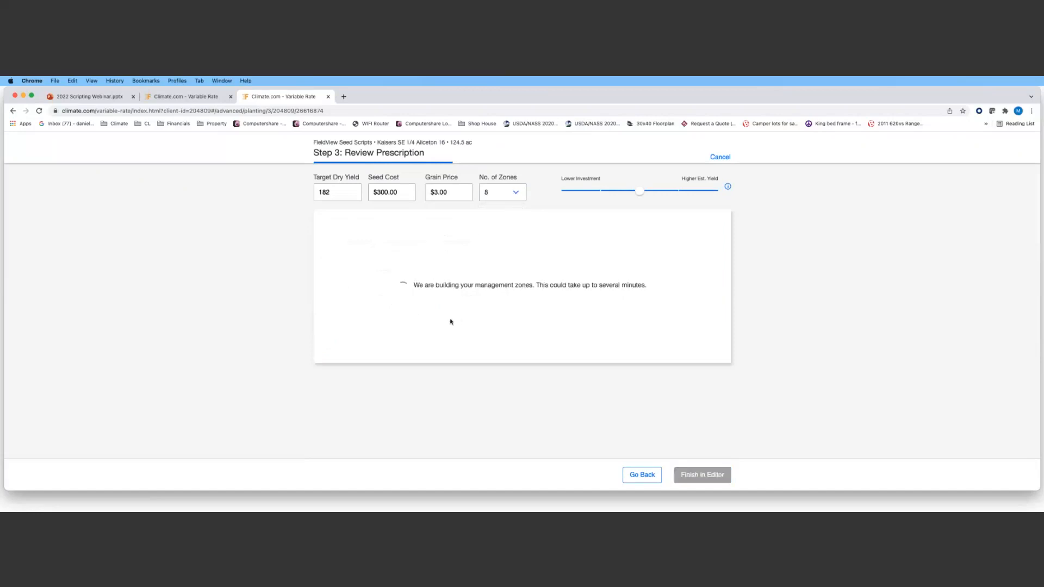
pyautogui.click(403, 282)
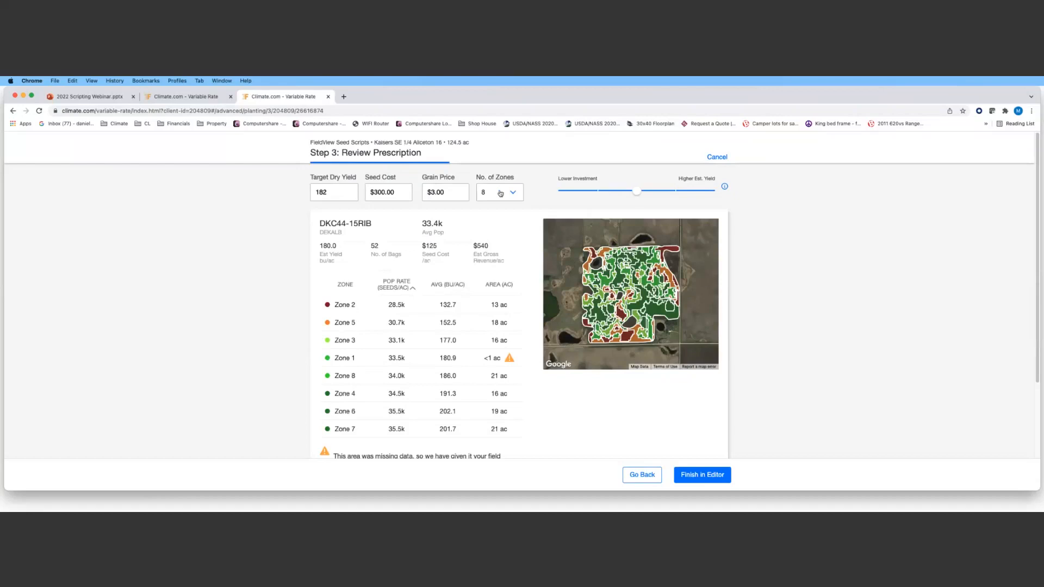
# - Set the number of management zones to 5 so the prescription is rebuilt
pyautogui.click(500, 193)
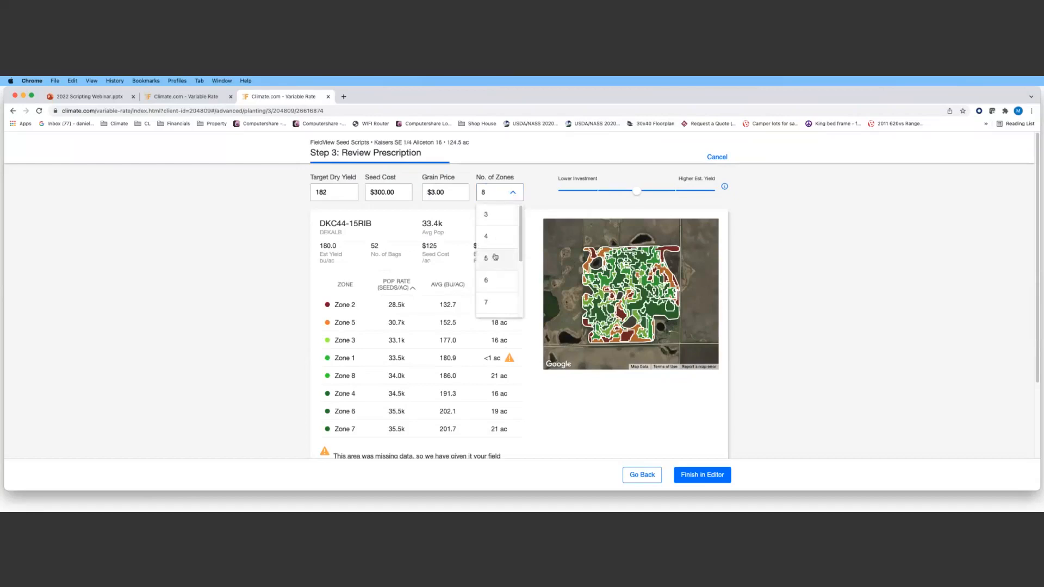
pyautogui.click(496, 259)
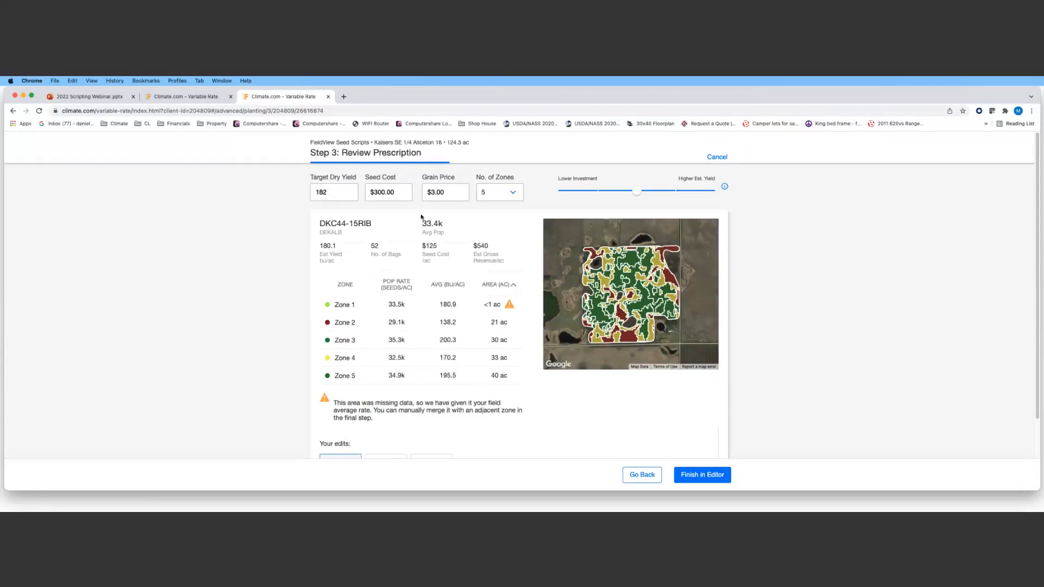
# - Try a target dry yield of 210 and set it back to 182
pyautogui.doubleClick(348, 191)
pyautogui.write('210')
pyautogui.doubleClick(332, 191)
pyautogui.write('182')
pyautogui.scroll(-1, 572, 392)
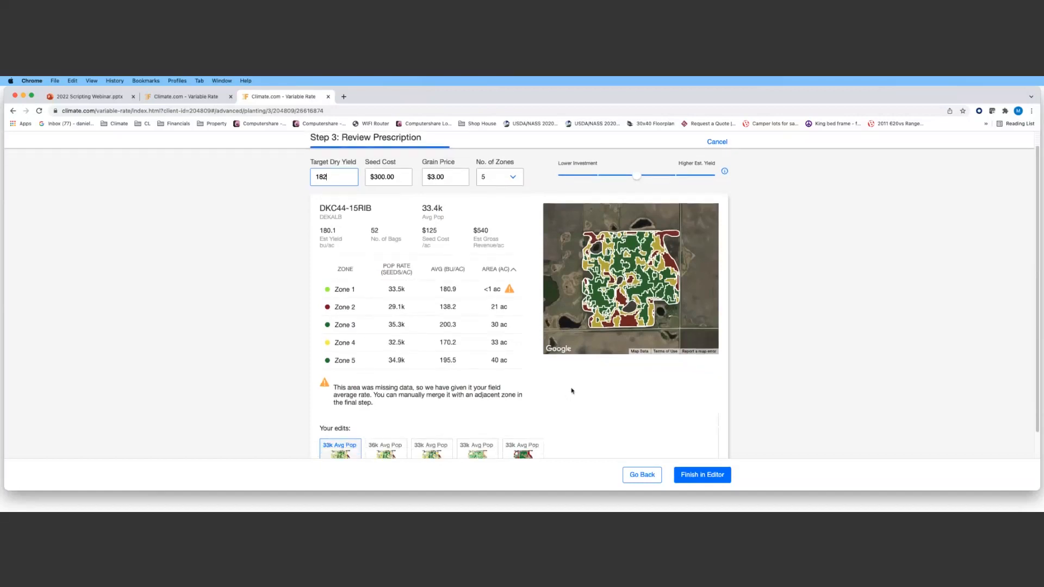
# - Finish the review by opening the five-zone prescription in the editor and look over its zone list
pyautogui.click(708, 476)
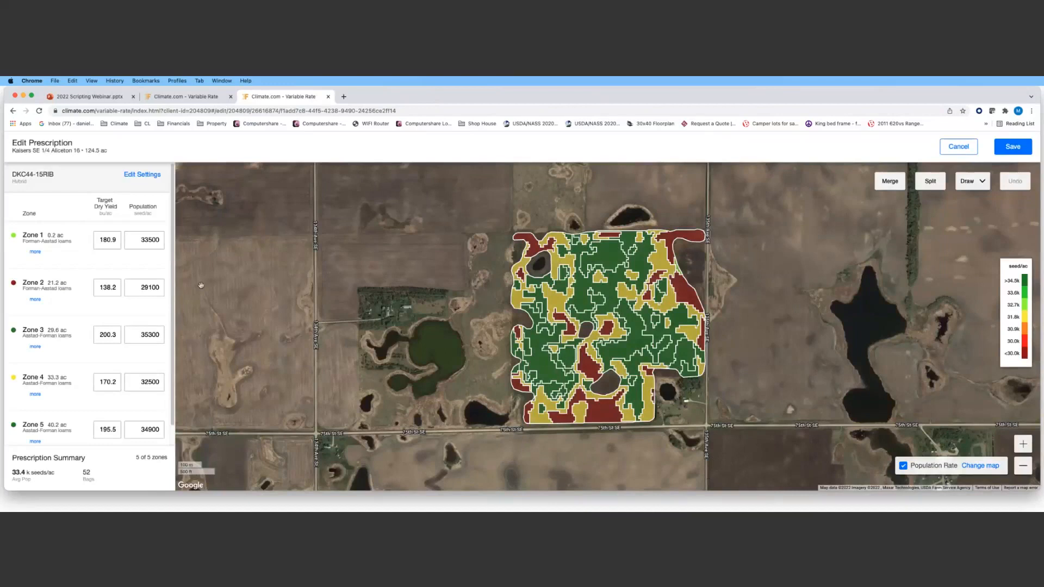
pyautogui.scroll(-1, 60, 342)
pyautogui.scroll(1, 63, 349)
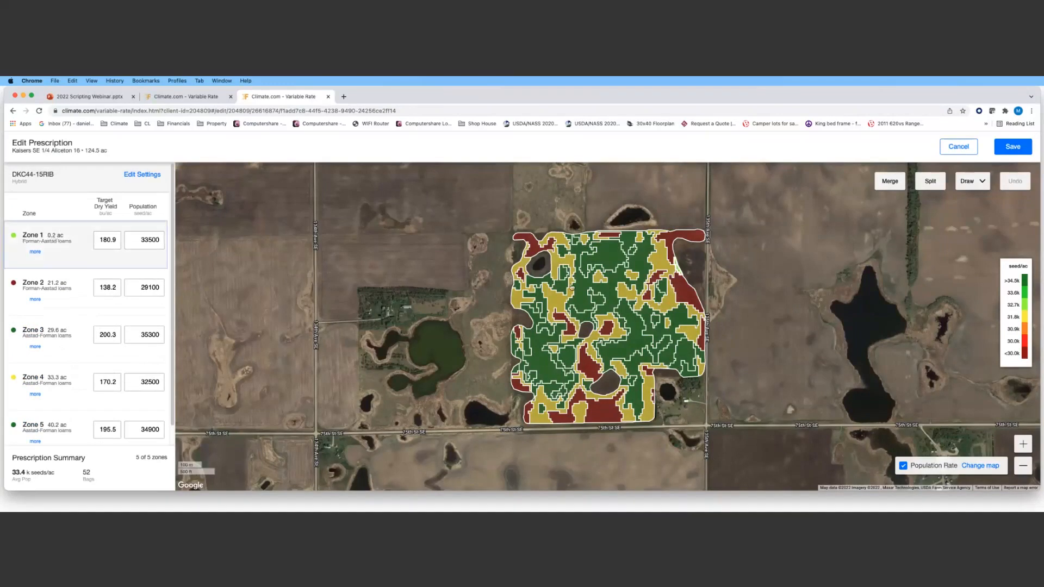
# - Merge Zone 1 with Zone 2 and save the merge
pyautogui.click(686, 289)
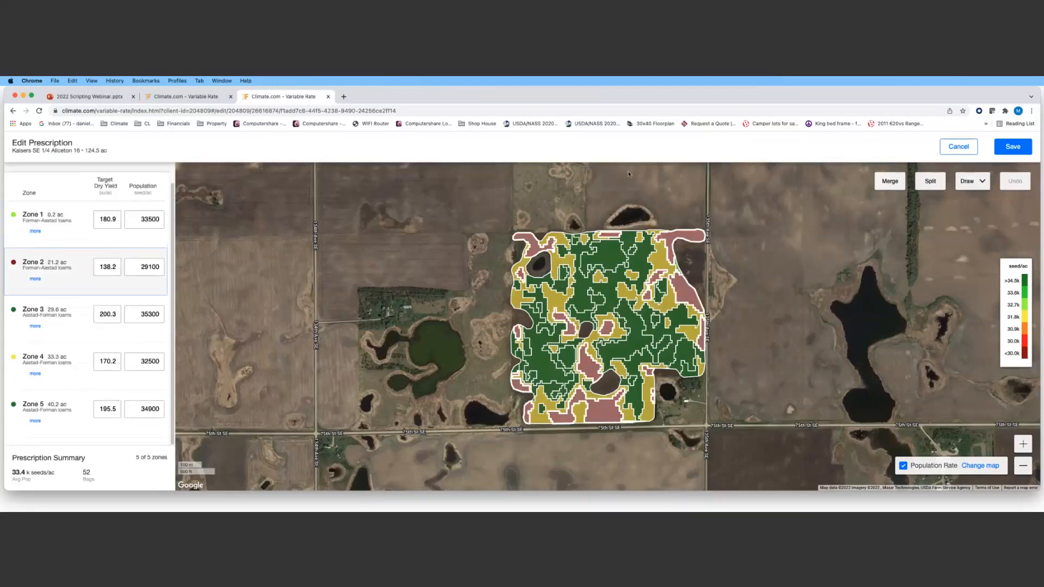
pyautogui.click(885, 181)
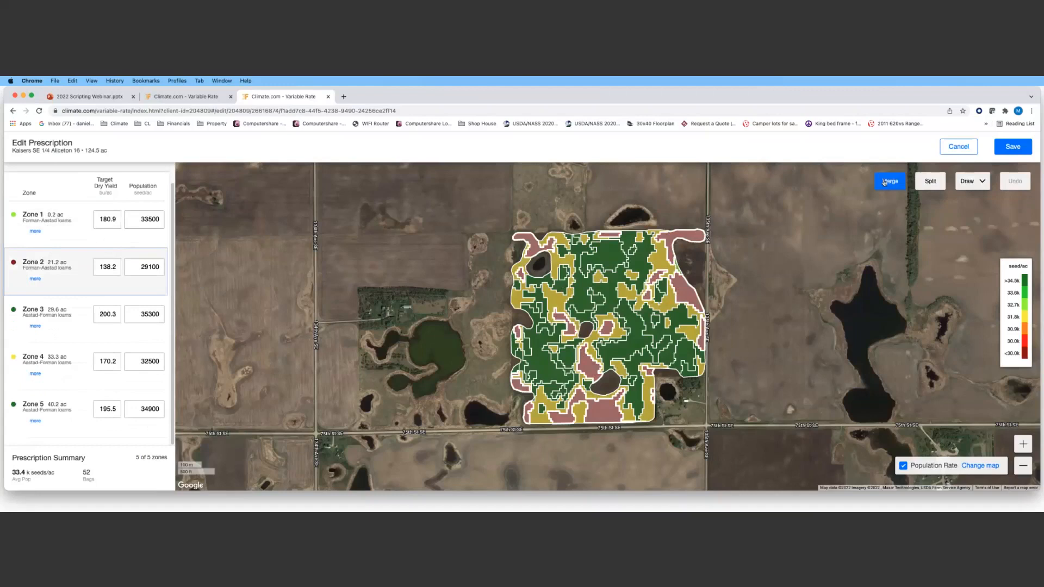
pyautogui.click(63, 225)
pyautogui.click(63, 262)
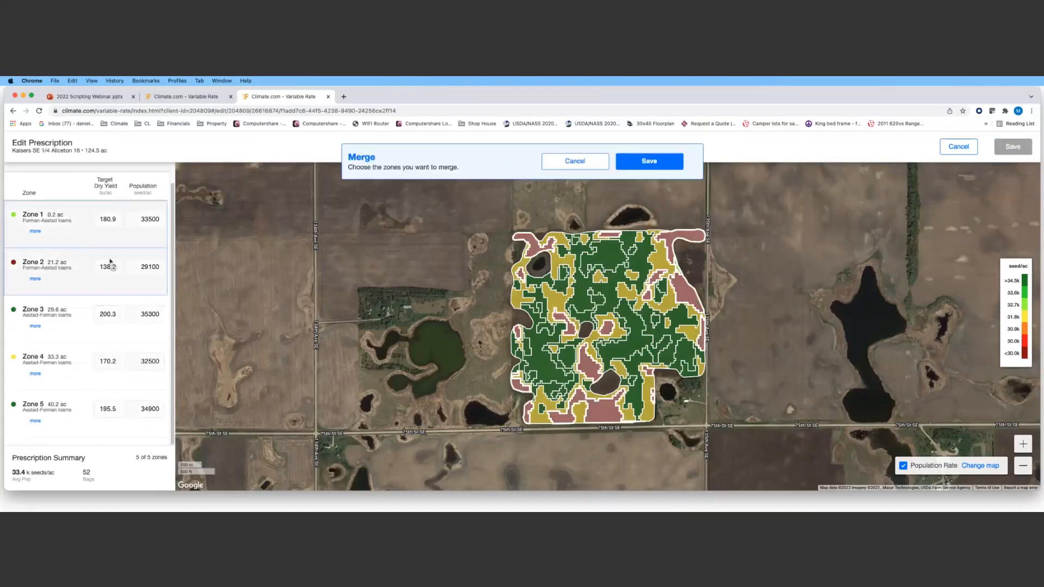
pyautogui.click(637, 160)
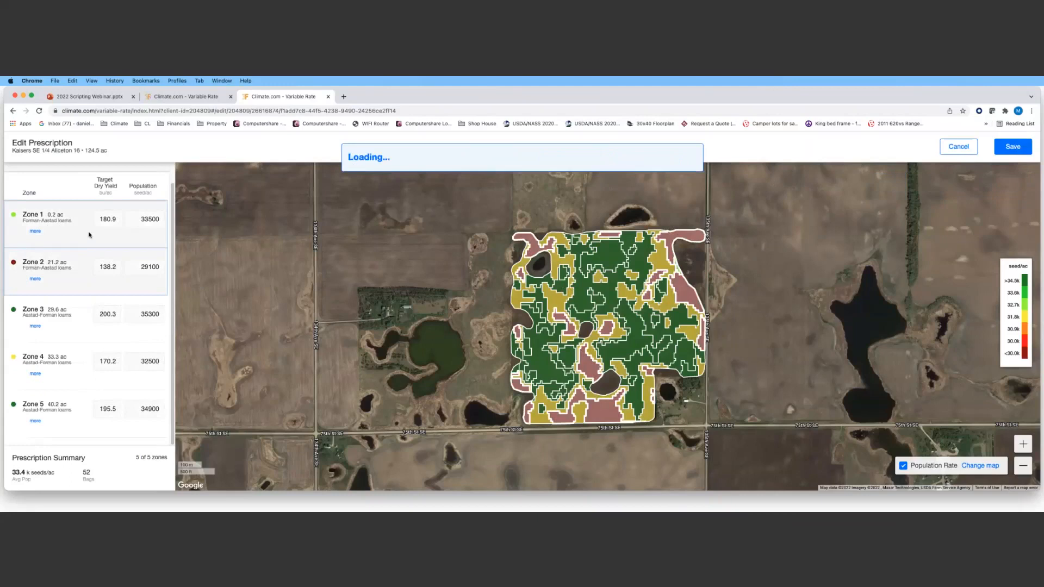
# - Set the merged Zone 1's population to 29500 seeds per acre and its target dry yield to 180
pyautogui.click(139, 237)
pyautogui.write('29500')
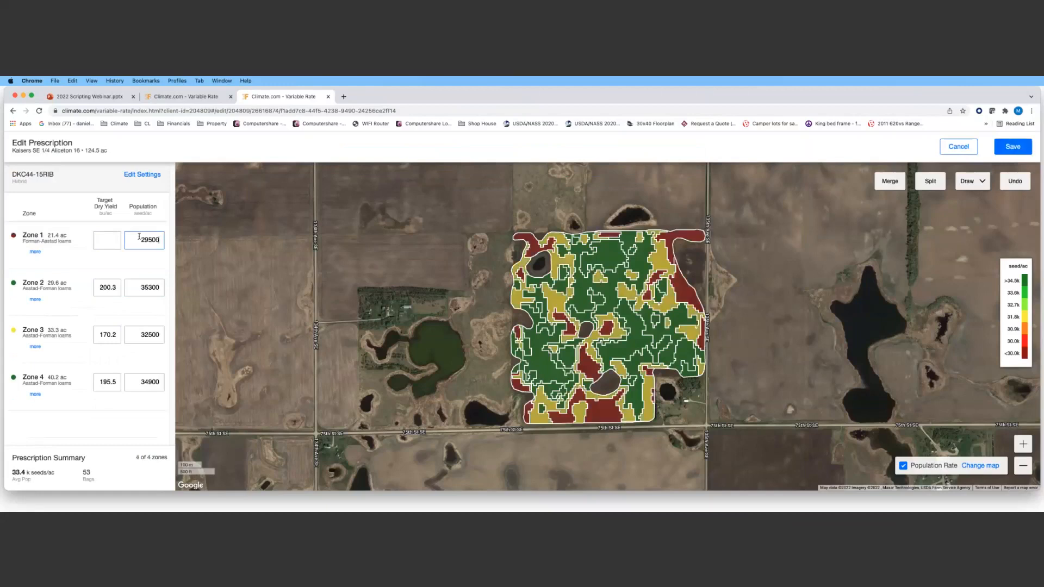
pyautogui.click(113, 240)
pyautogui.write('180')
pyautogui.click(972, 183)
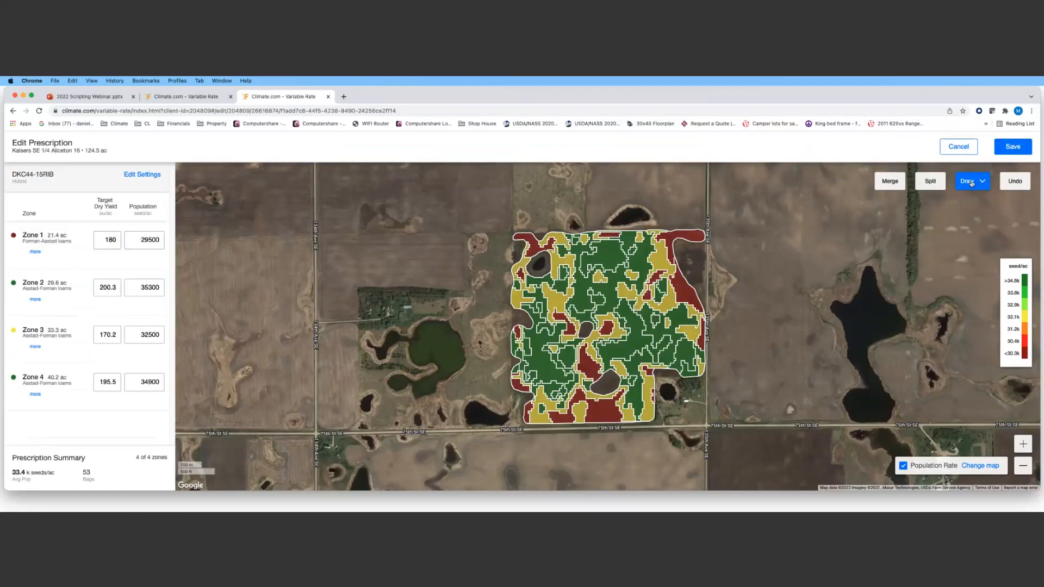
pyautogui.click(971, 183)
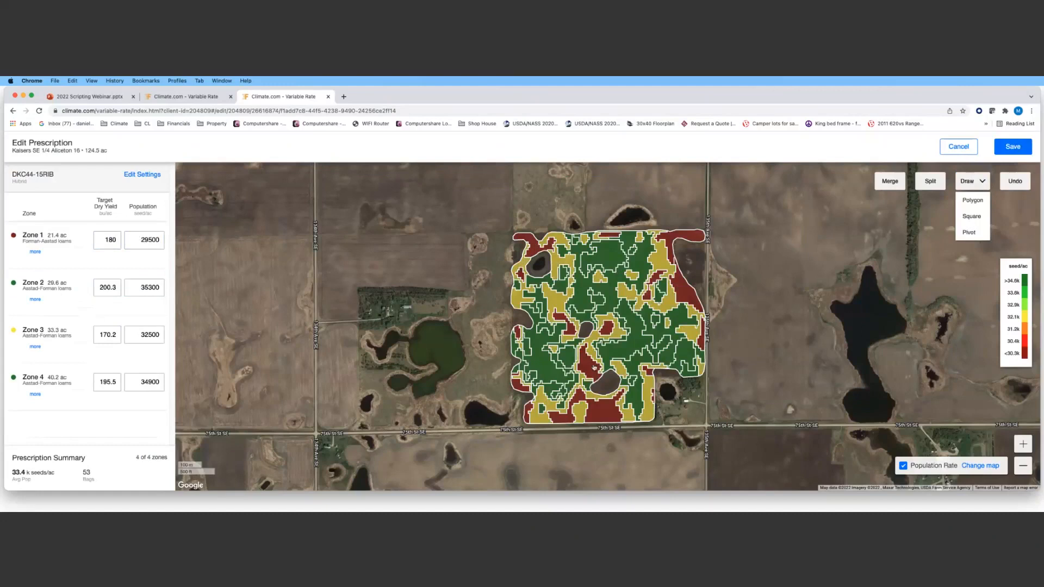
# - Display the 2016 Corn harvest yield map under the prescription zones
pyautogui.click(978, 467)
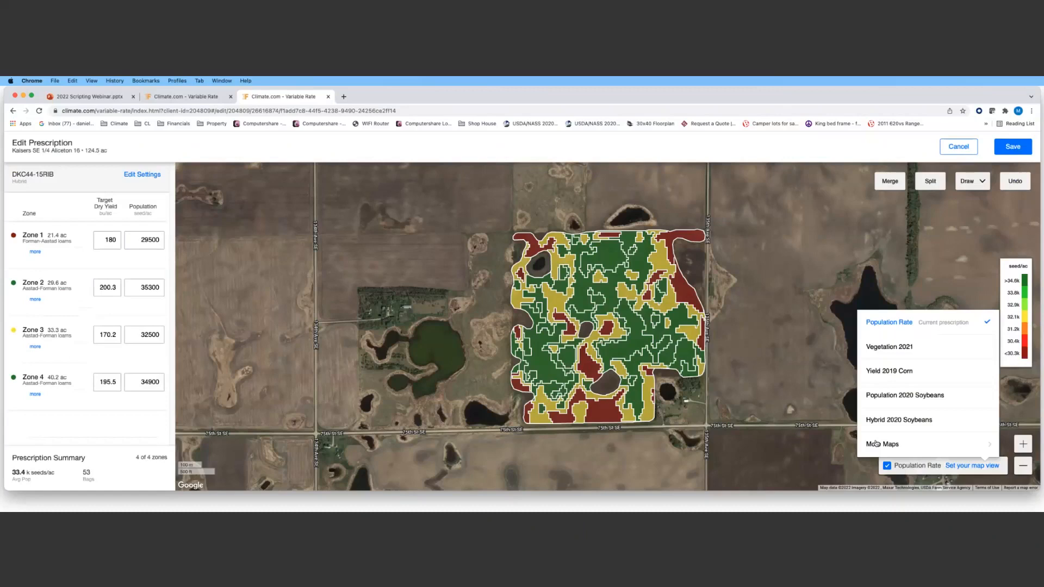
pyautogui.click(898, 447)
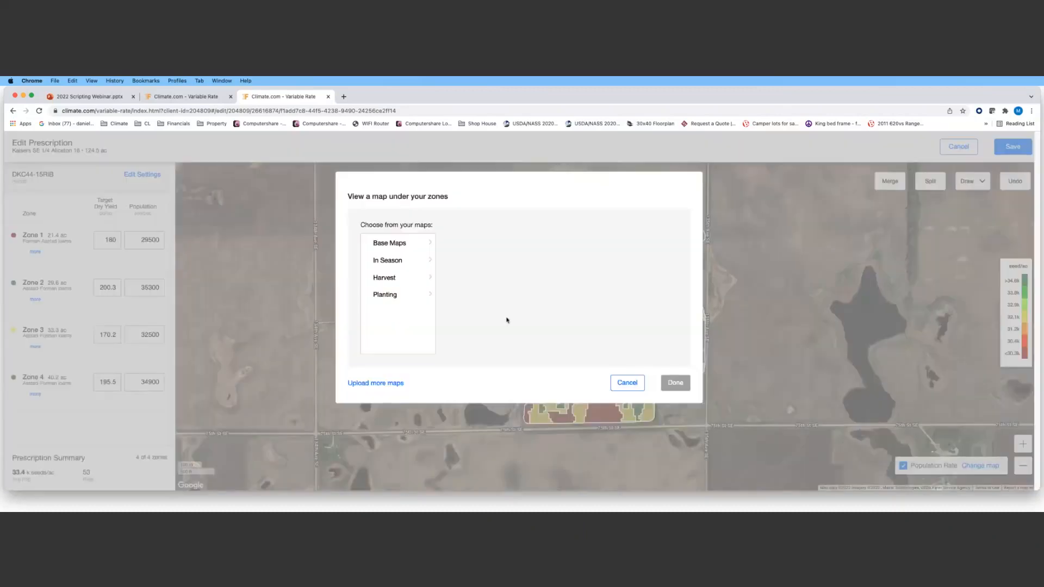
pyautogui.click(418, 279)
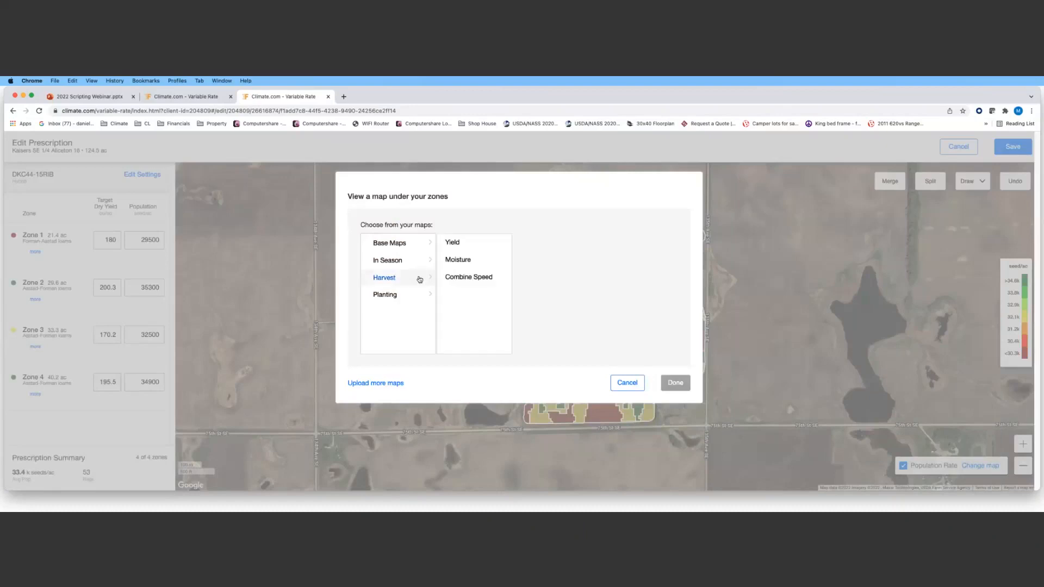
pyautogui.click(457, 245)
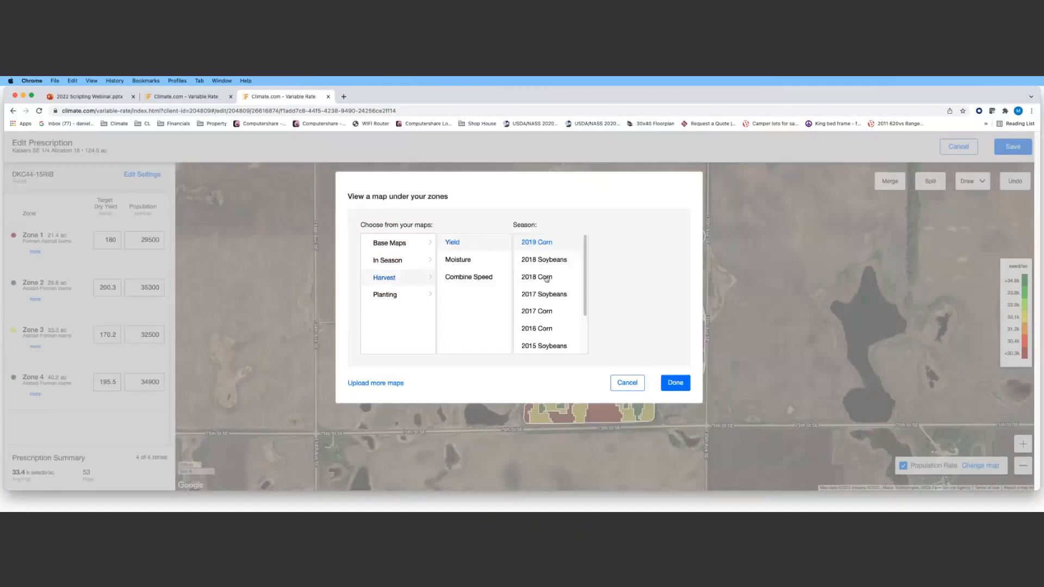
pyautogui.click(544, 329)
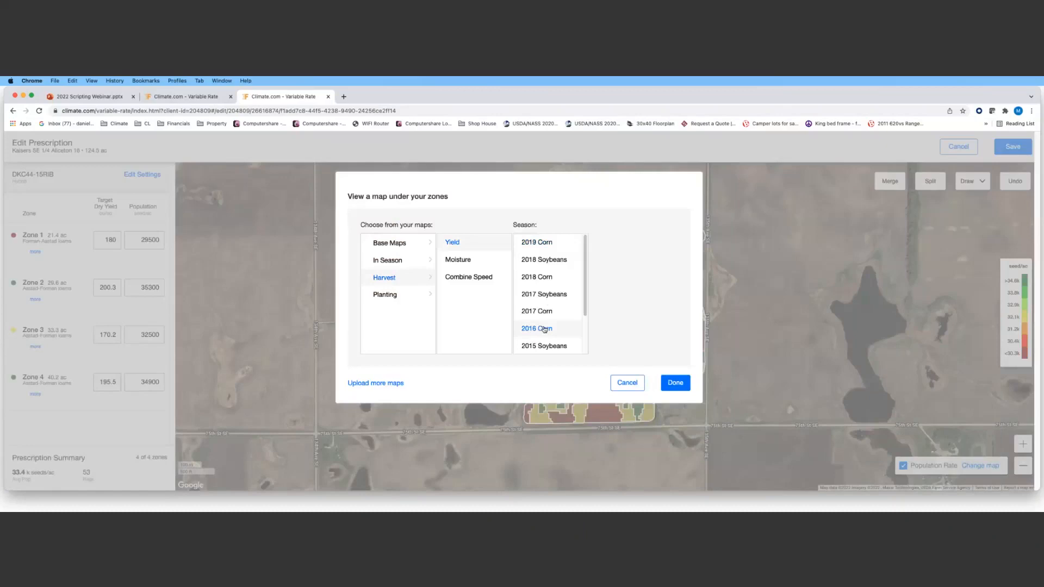
pyautogui.click(675, 381)
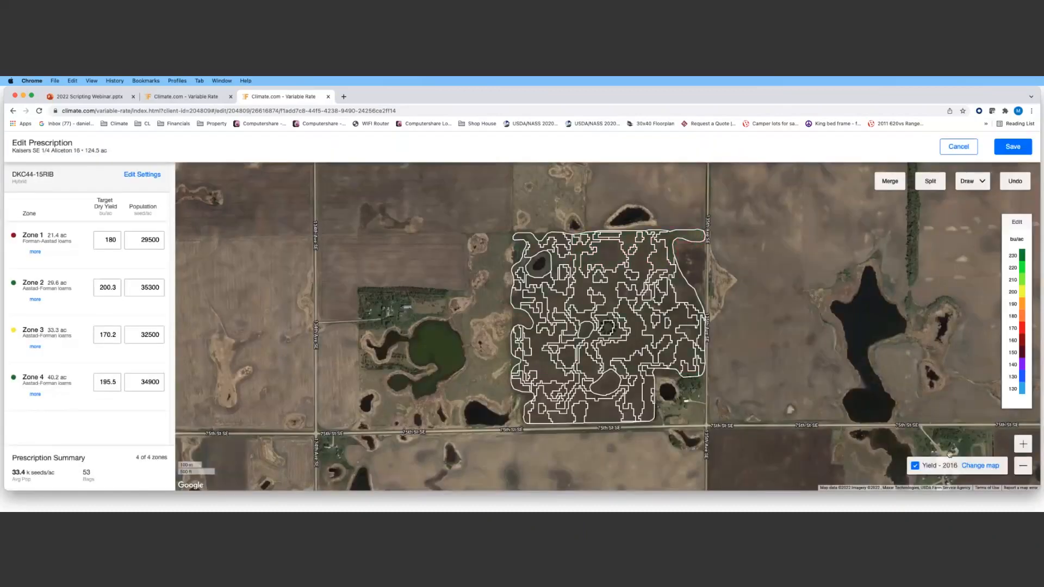
# - Display the 2017 Corn harvest yield map under the zones and examine the field's southern part up close
pyautogui.click(973, 465)
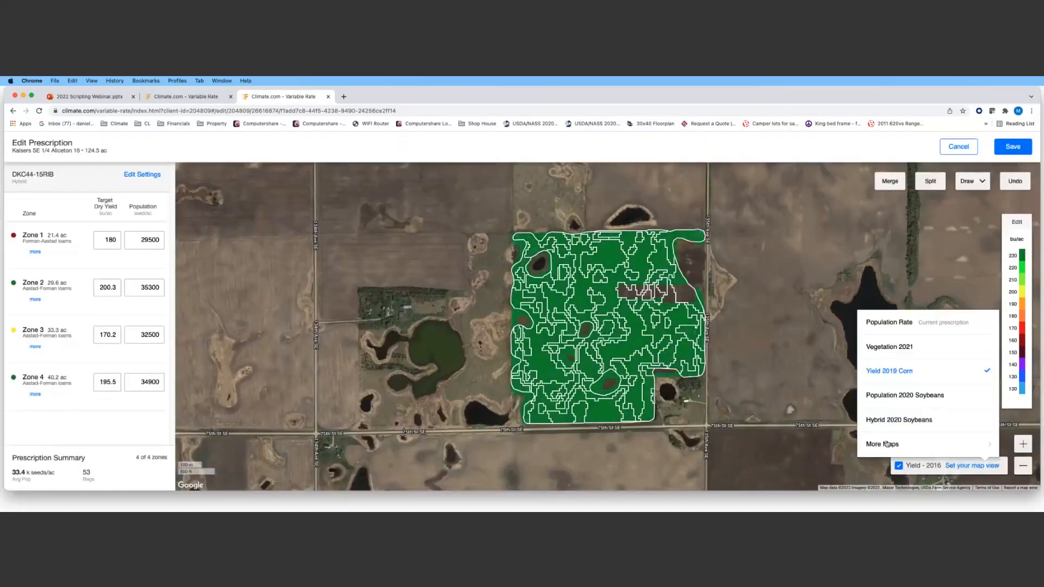
pyautogui.click(886, 445)
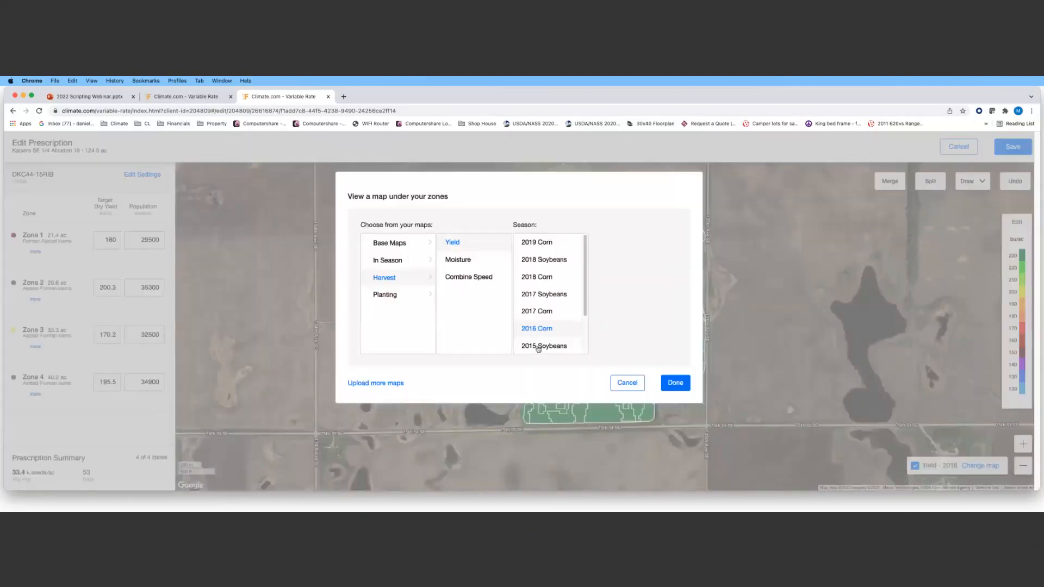
pyautogui.click(543, 314)
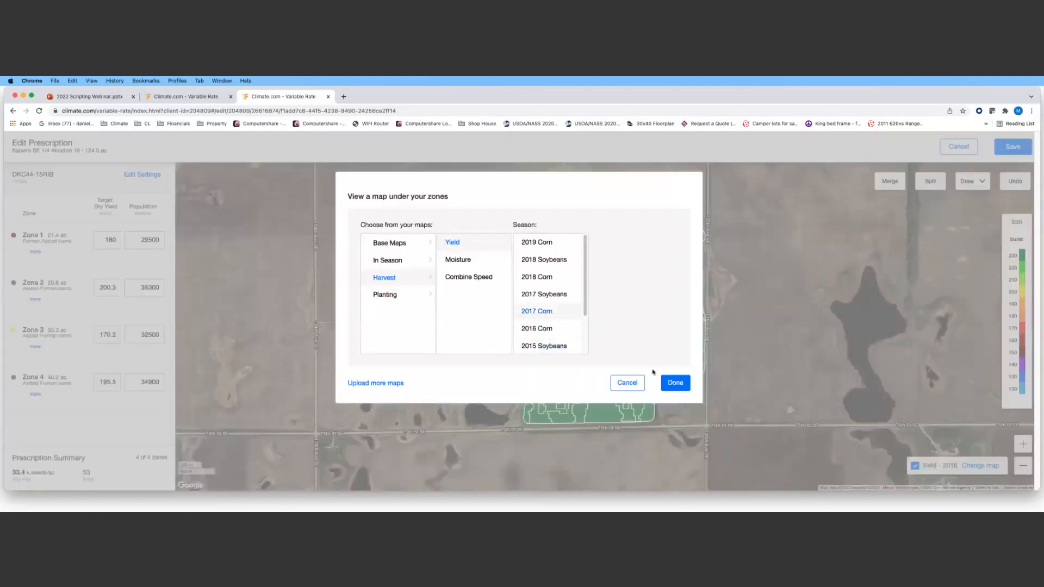
pyautogui.click(676, 382)
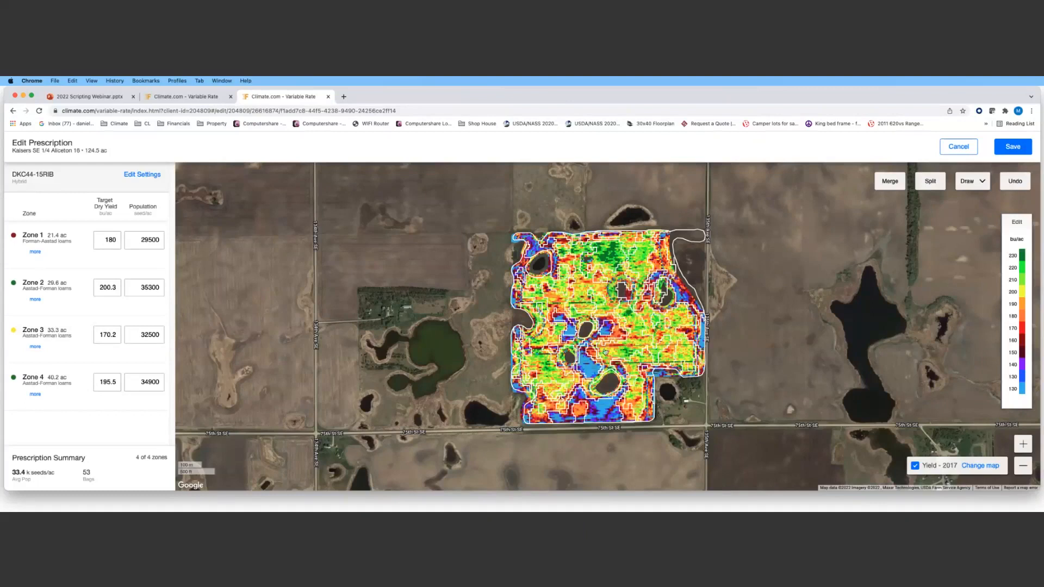
pyautogui.scroll(2, 605, 353)
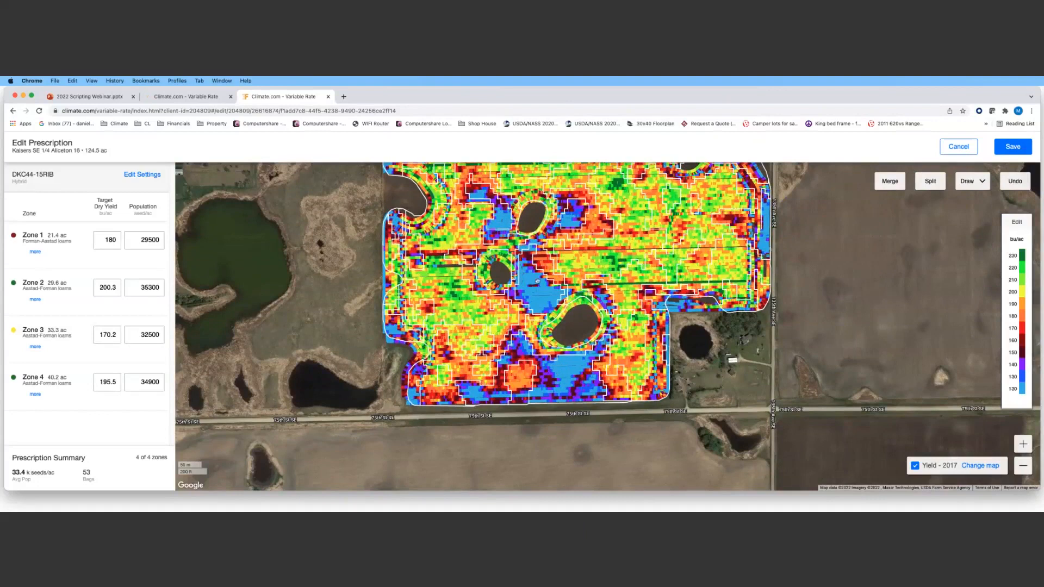
pyautogui.scroll(3, 537, 281)
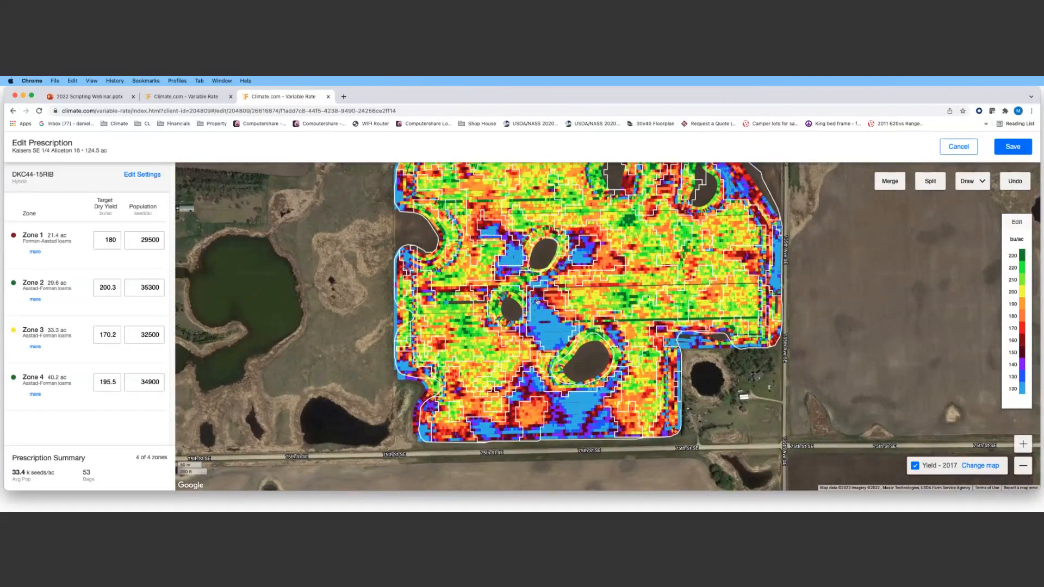
# - Display the 2015 Soybeans harvest yield map under the zones and compare it with the zone outlines
pyautogui.click(971, 467)
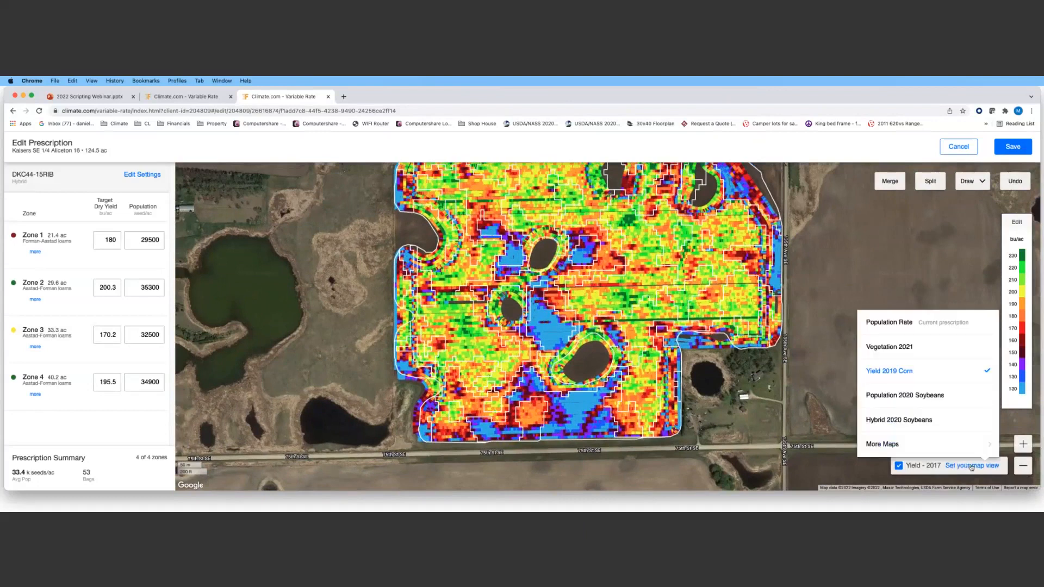
pyautogui.click(895, 445)
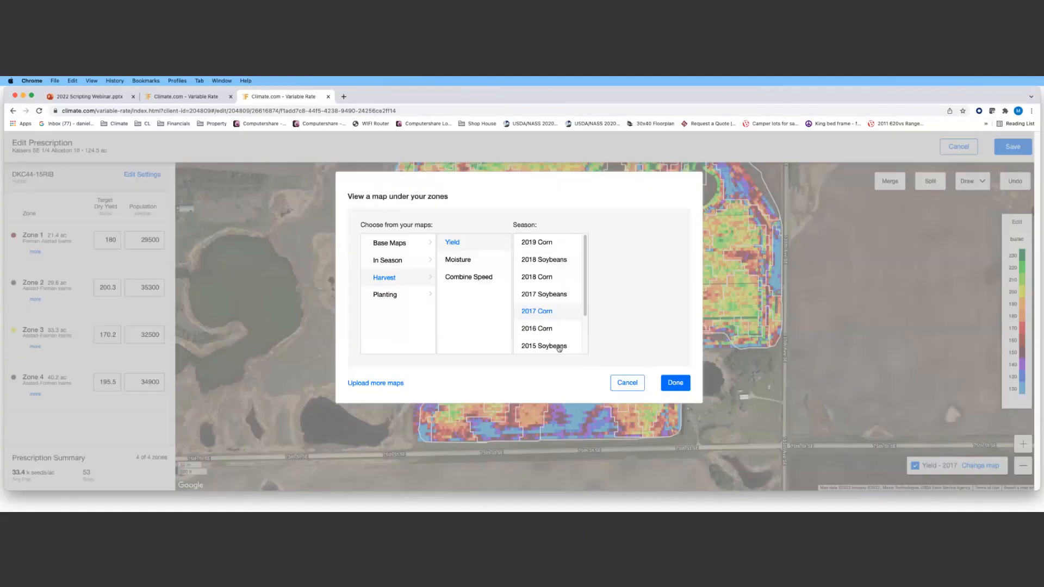
pyautogui.click(559, 346)
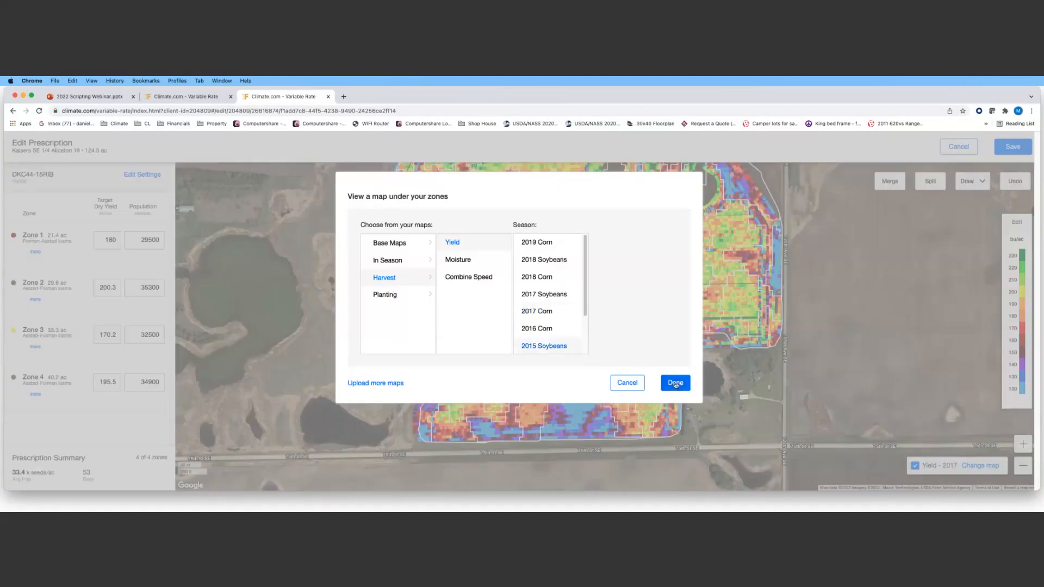
pyautogui.click(675, 383)
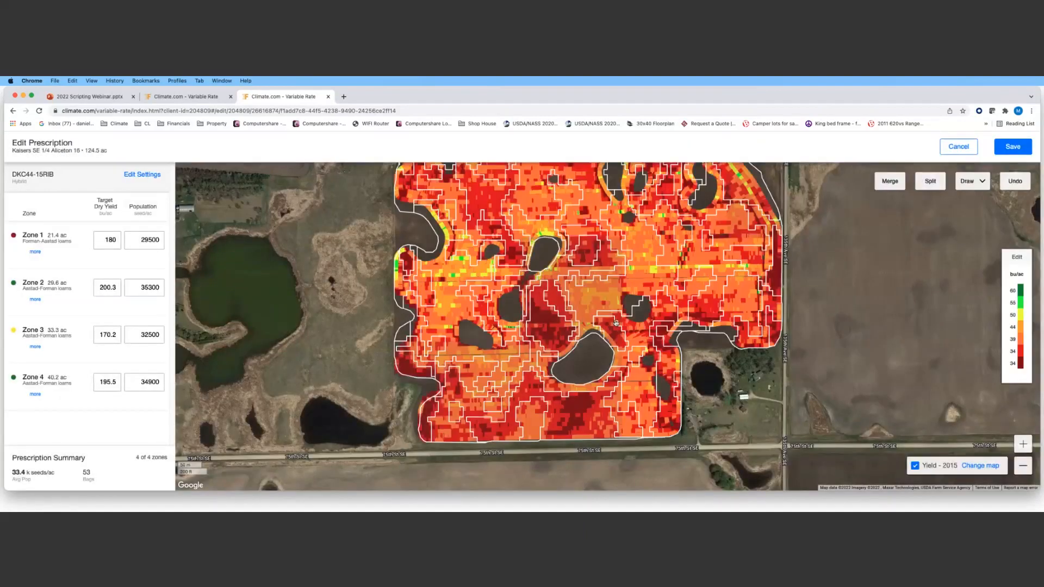
pyautogui.scroll(-3, 616, 323)
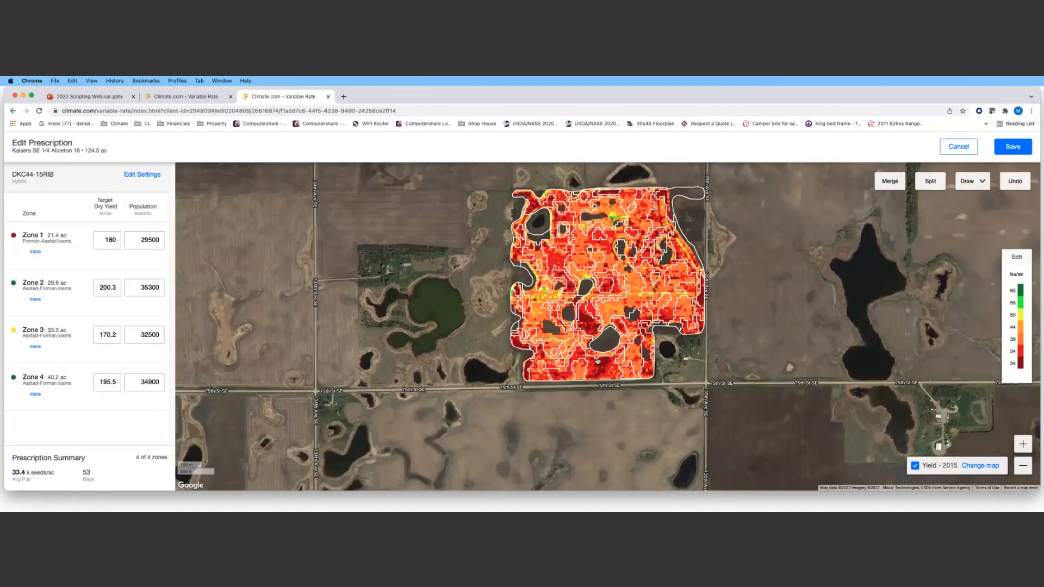
# - Enable starter liquid fertilizer in the prescription settings and return to the zone list
pyautogui.click(135, 174)
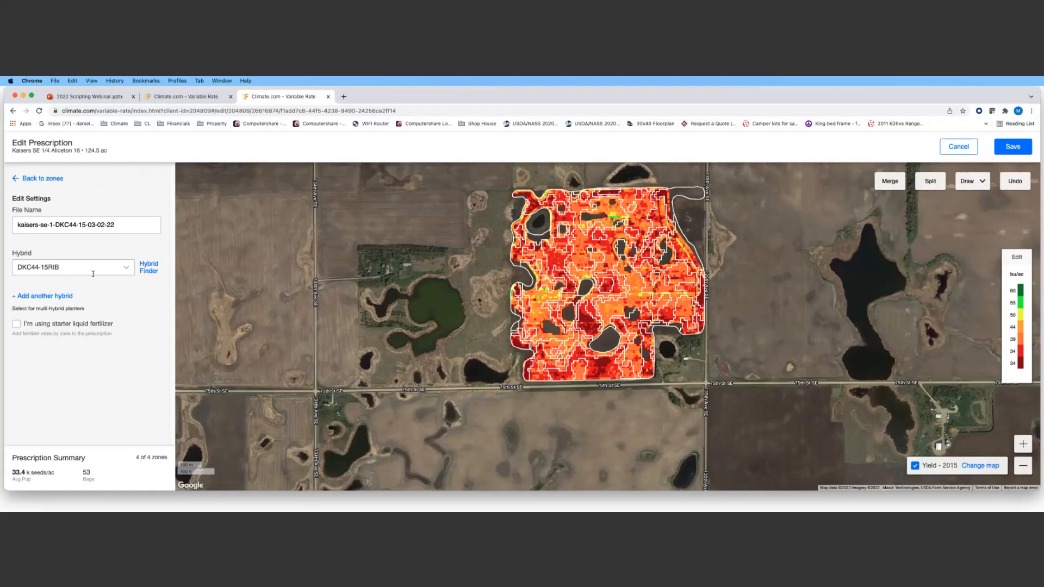
pyautogui.click(56, 177)
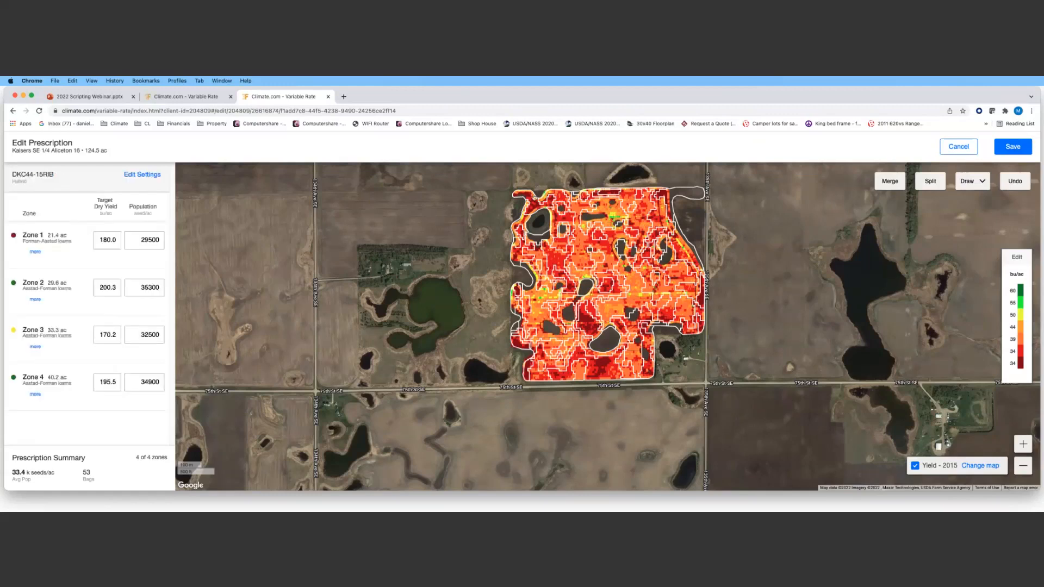
pyautogui.click(144, 174)
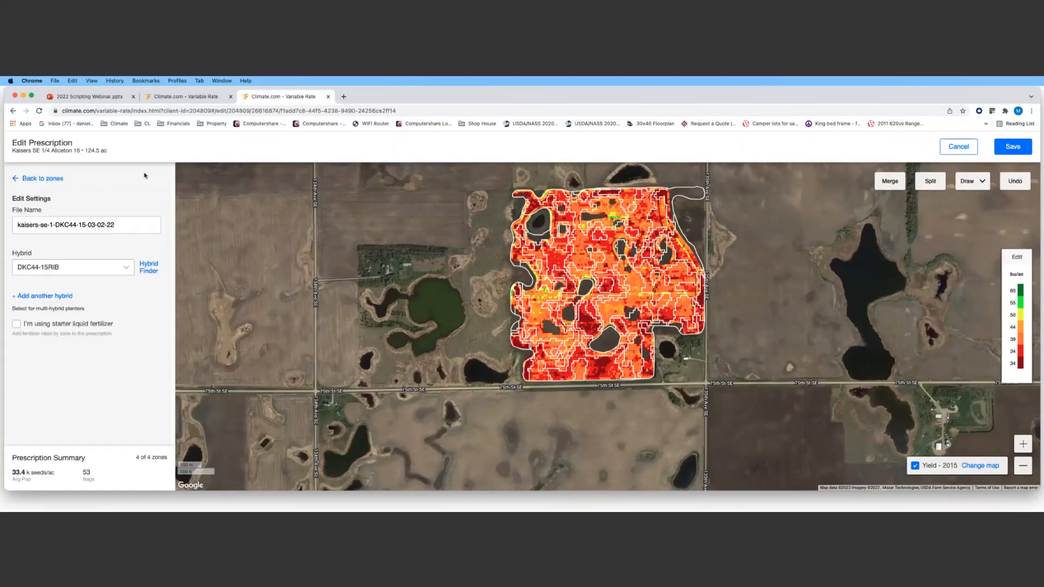
pyautogui.click(15, 324)
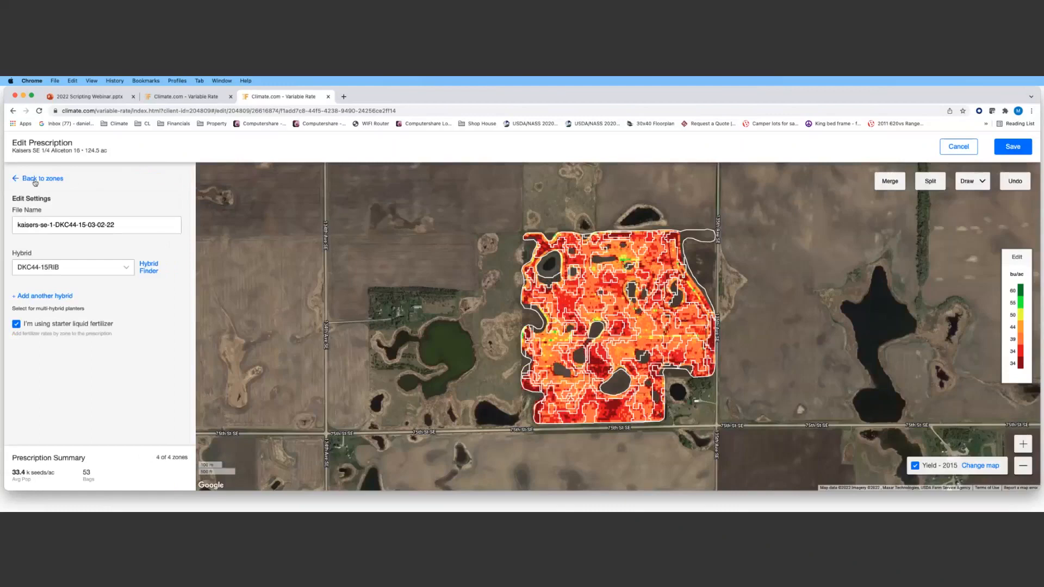
pyautogui.click(35, 181)
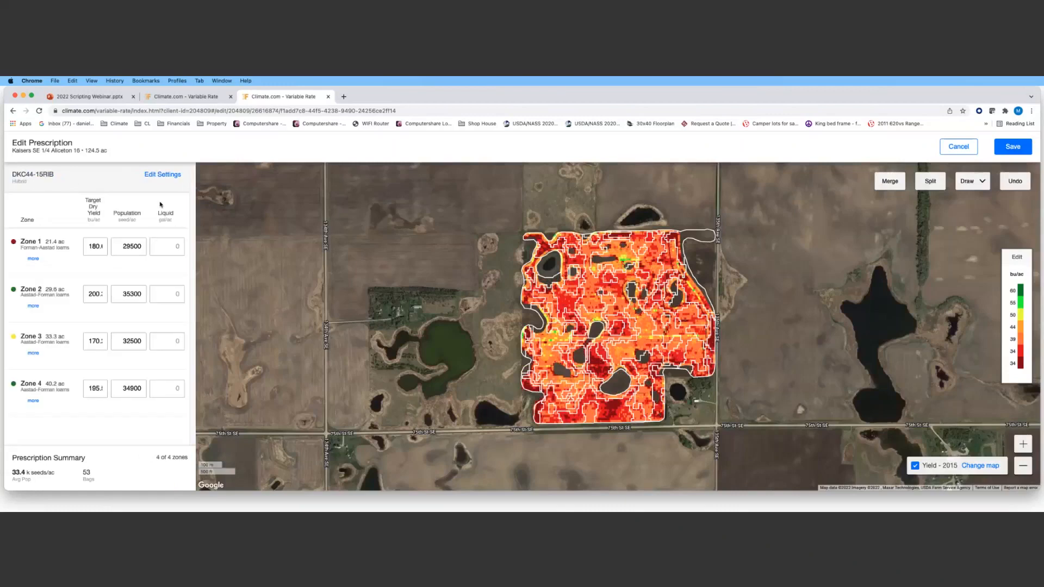
# - Set the liquid fertilizer rates to 4 for Zone 1, 6 for Zone 2, 5 for Zone 3 and 4 for Zone 4
pyautogui.click(170, 245)
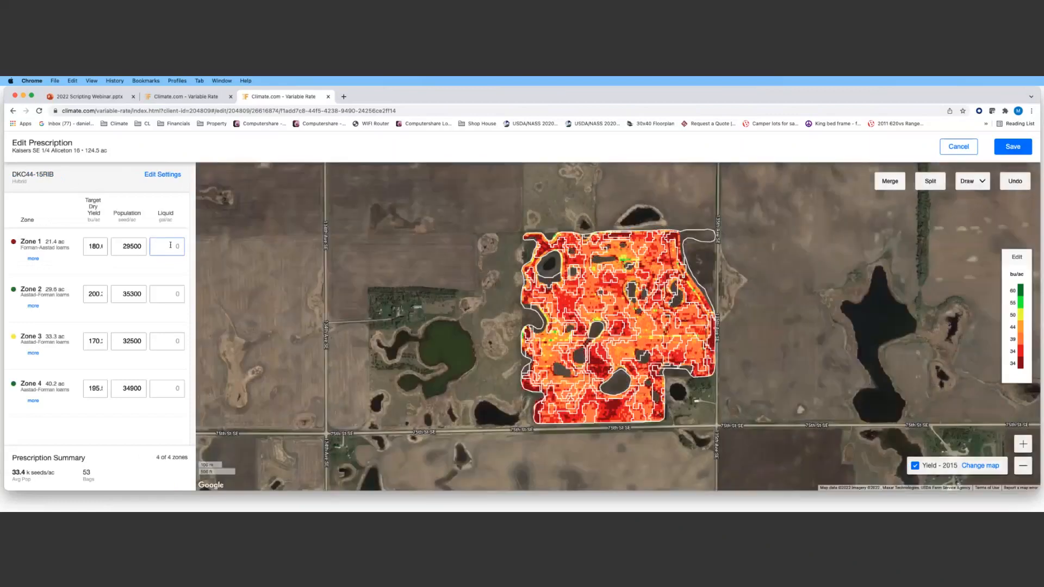
pyautogui.write('4')
pyautogui.click(173, 290)
pyautogui.write('6')
pyautogui.click(167, 335)
pyautogui.write('5')
pyautogui.click(171, 386)
pyautogui.write('45')
pyautogui.press('BackSpace')
# - Turn off starter liquid fertilizer in the prescription settings and add DEKALB DKC44-12 as a second hybrid
pyautogui.click(150, 175)
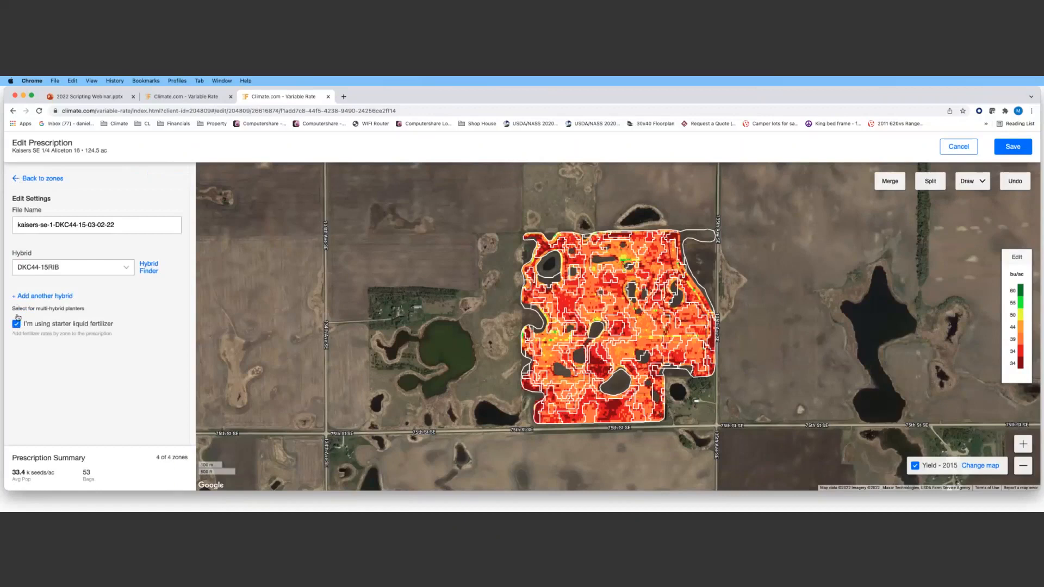
pyautogui.click(16, 324)
pyautogui.click(35, 297)
pyautogui.click(35, 300)
pyautogui.write('dkc')
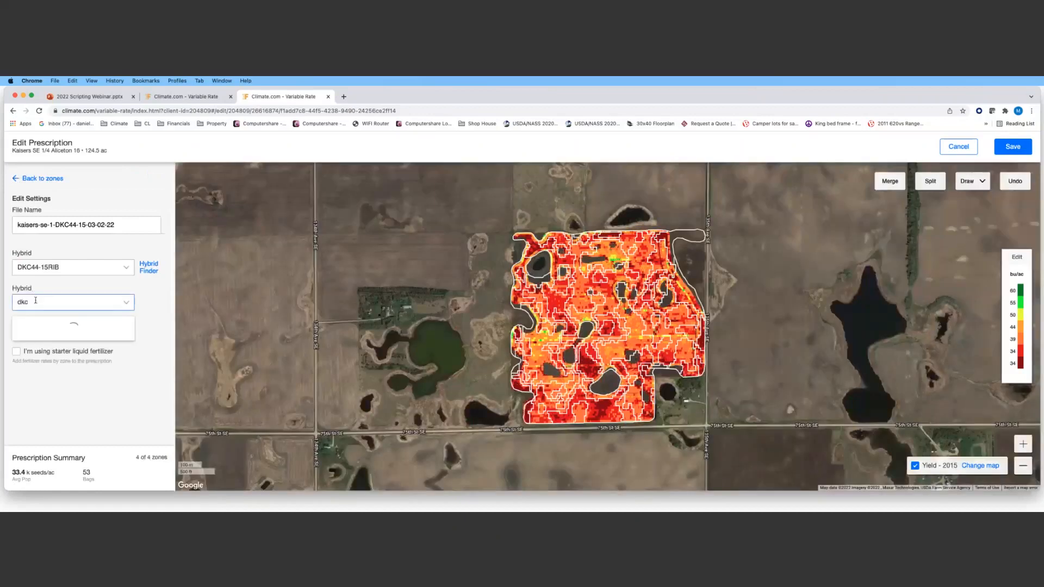
pyautogui.write('44')
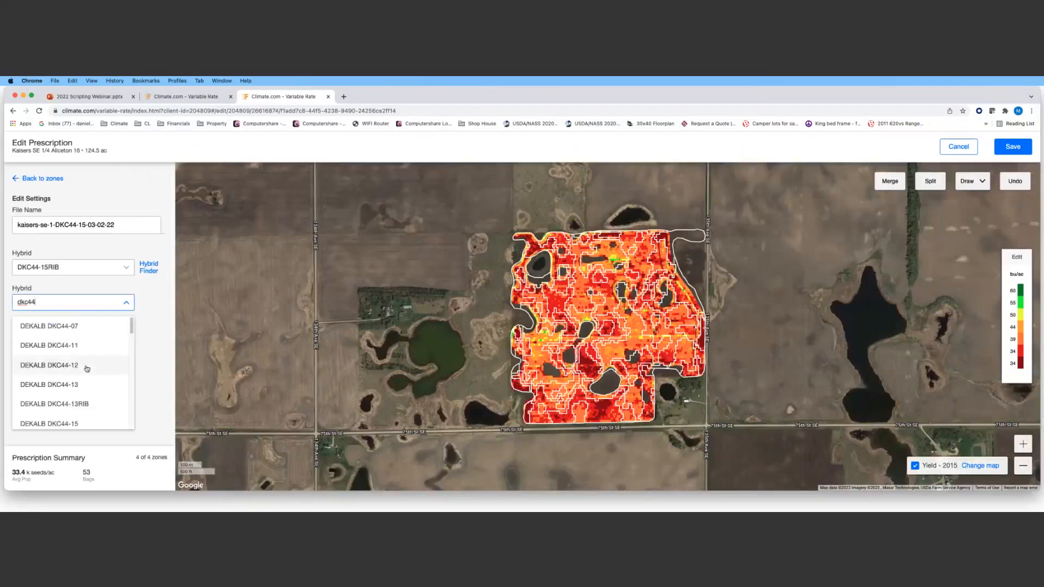
pyautogui.click(87, 365)
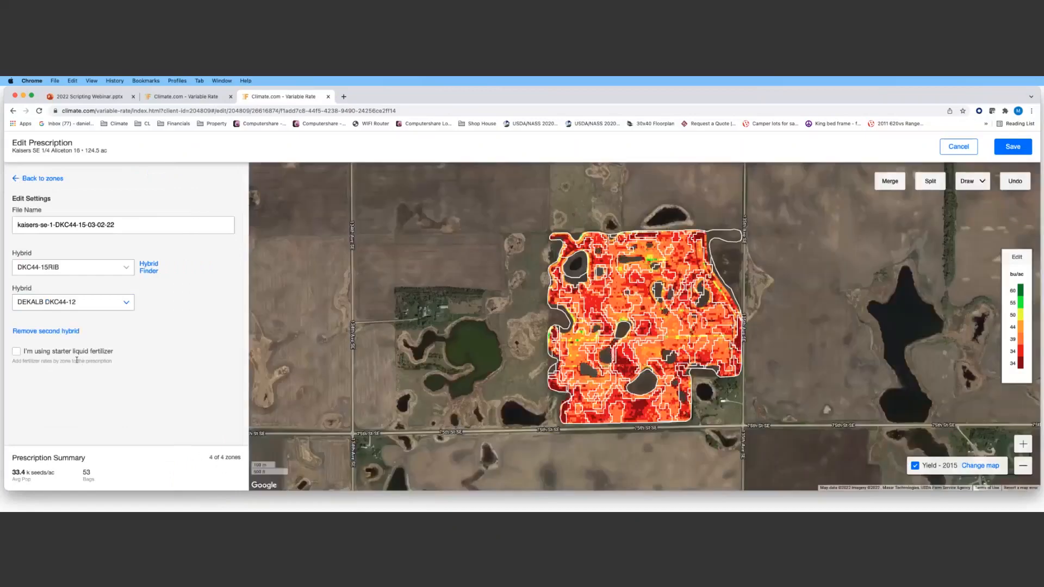
pyautogui.click(47, 179)
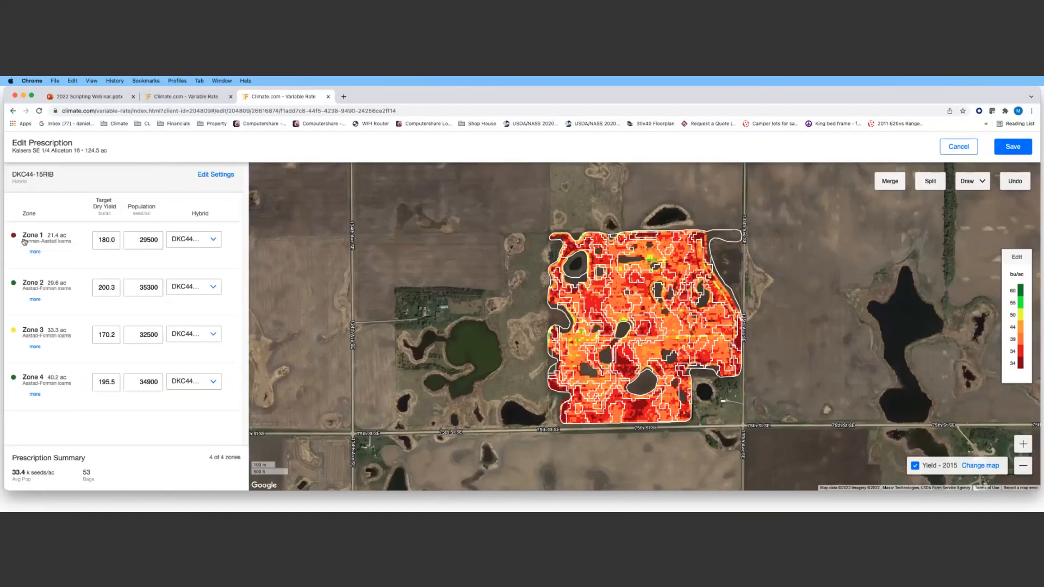
# - Assign hybrid DKC44-12 to Zones 2 and 4, then save the changes to the prescription
pyautogui.click(202, 241)
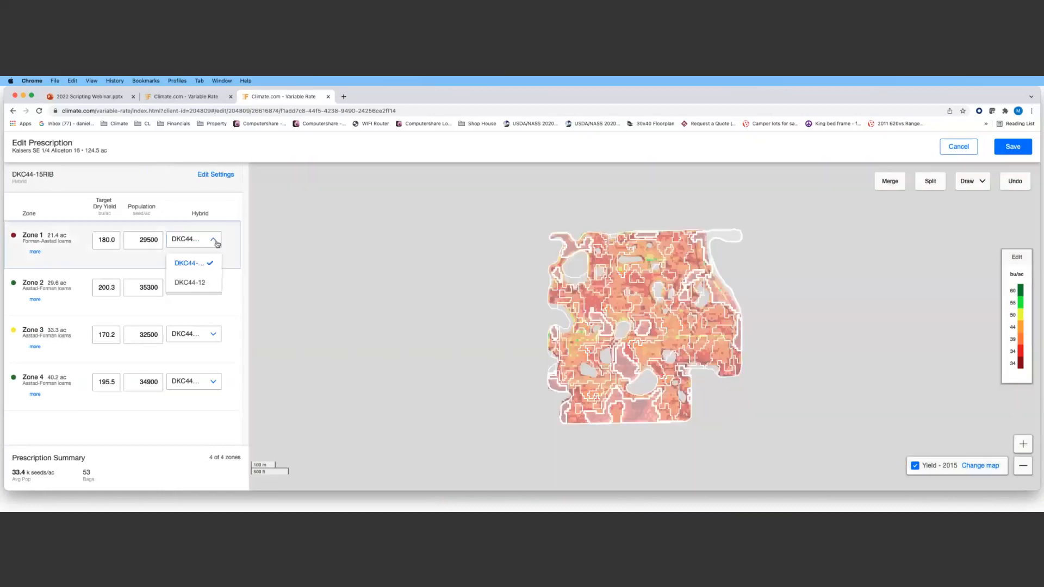
pyautogui.click(189, 291)
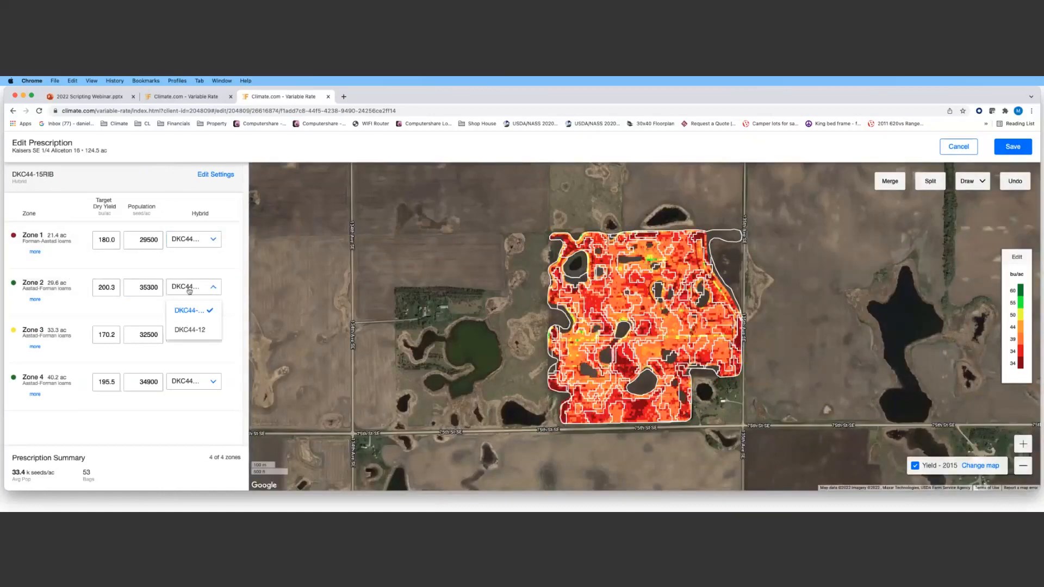
pyautogui.click(204, 331)
pyautogui.click(206, 336)
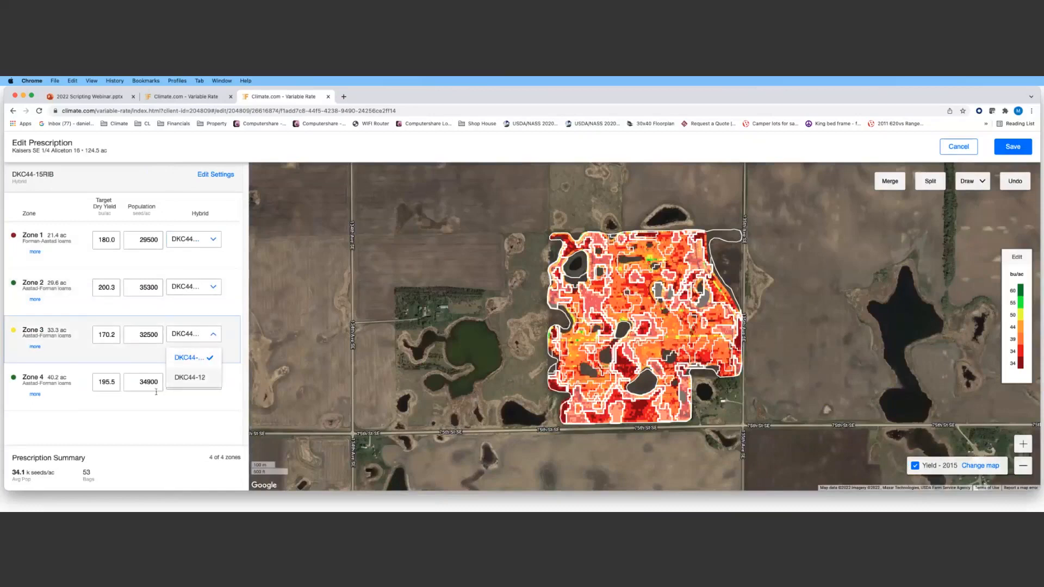
pyautogui.click(197, 383)
pyautogui.click(197, 383)
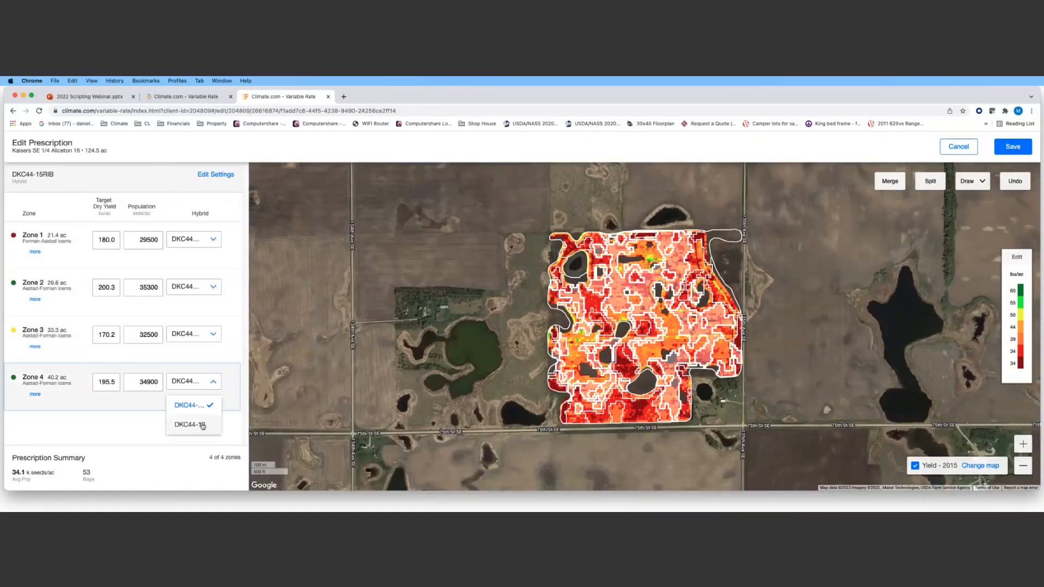
pyautogui.click(202, 425)
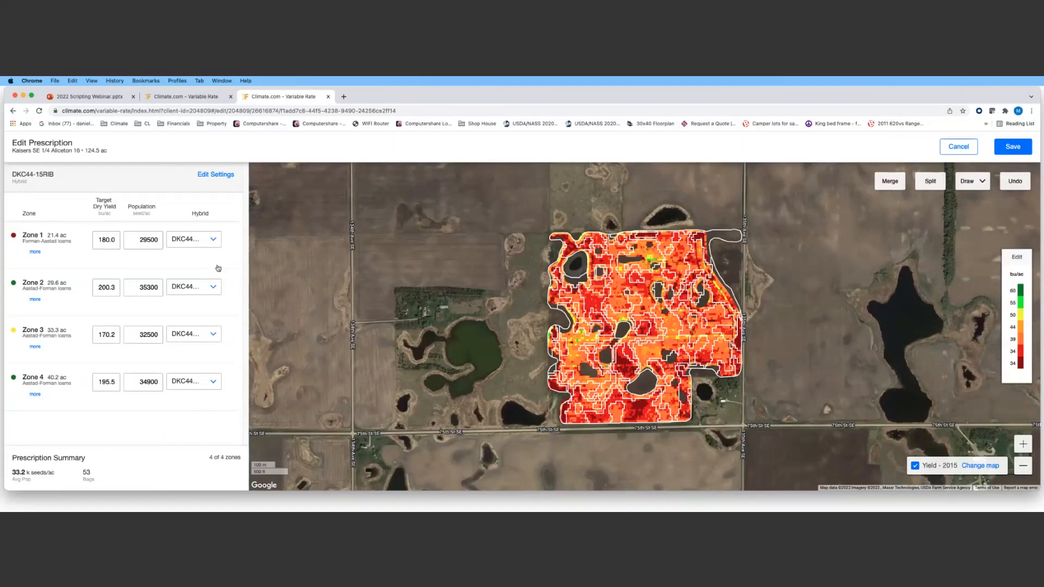
pyautogui.click(1013, 148)
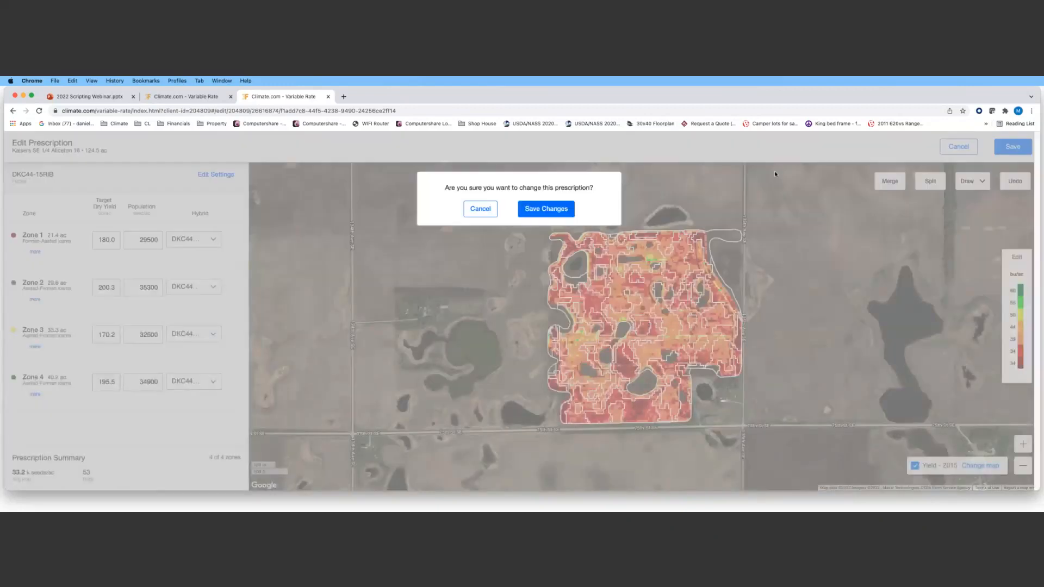
pyautogui.click(528, 210)
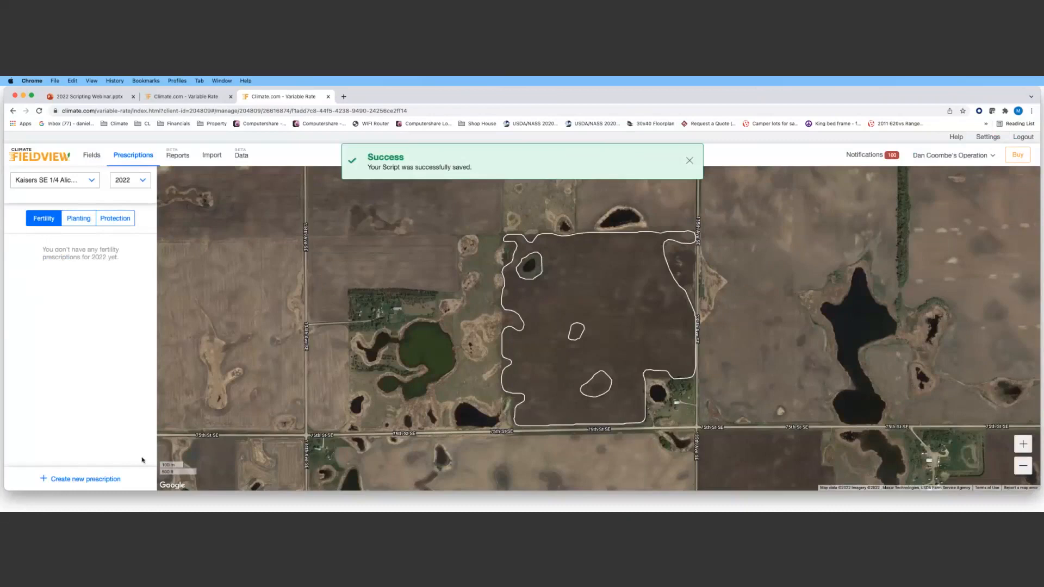
pyautogui.click(102, 478)
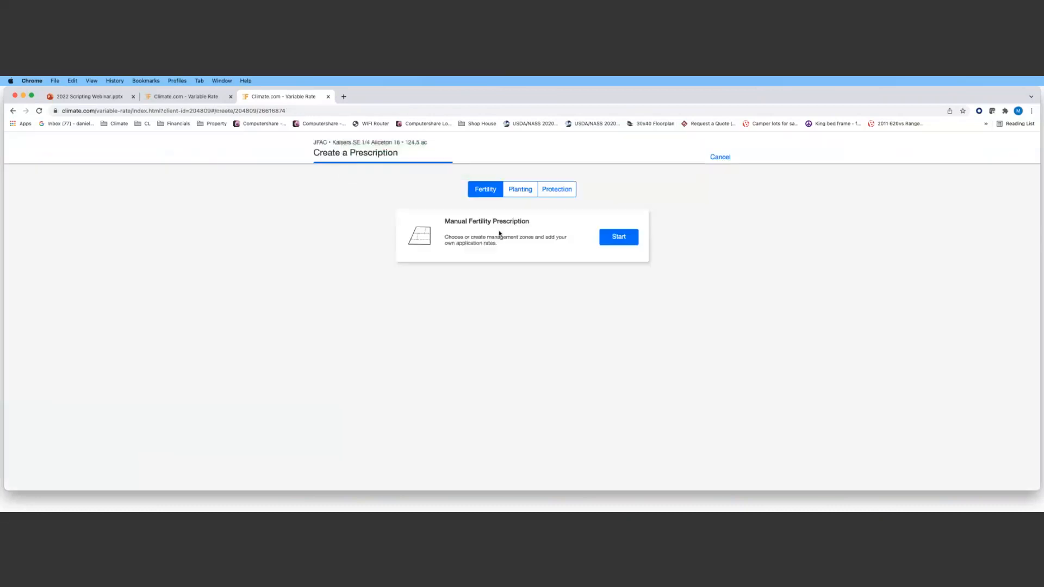
pyautogui.click(610, 237)
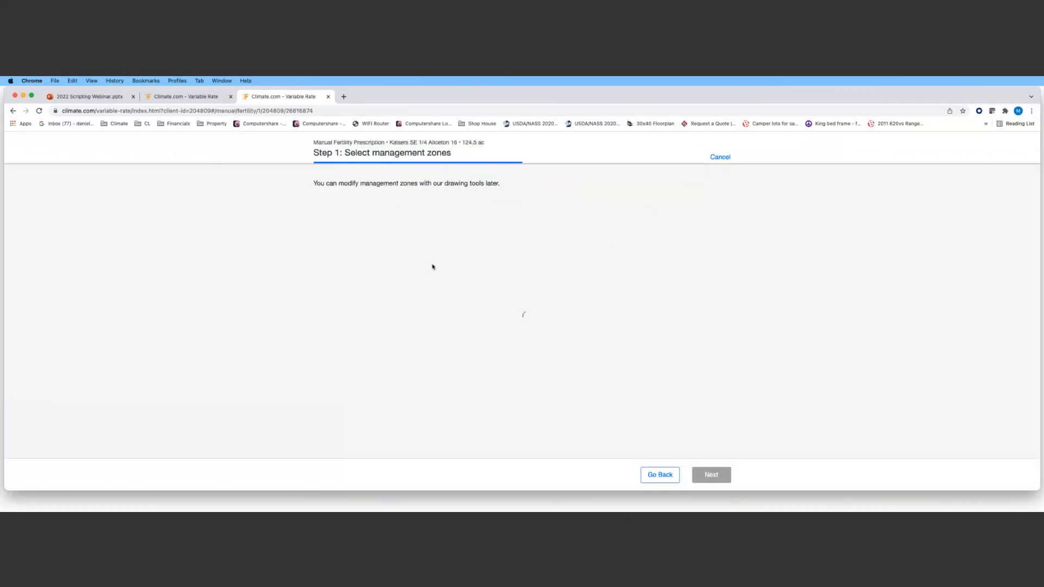
pyautogui.click(422, 295)
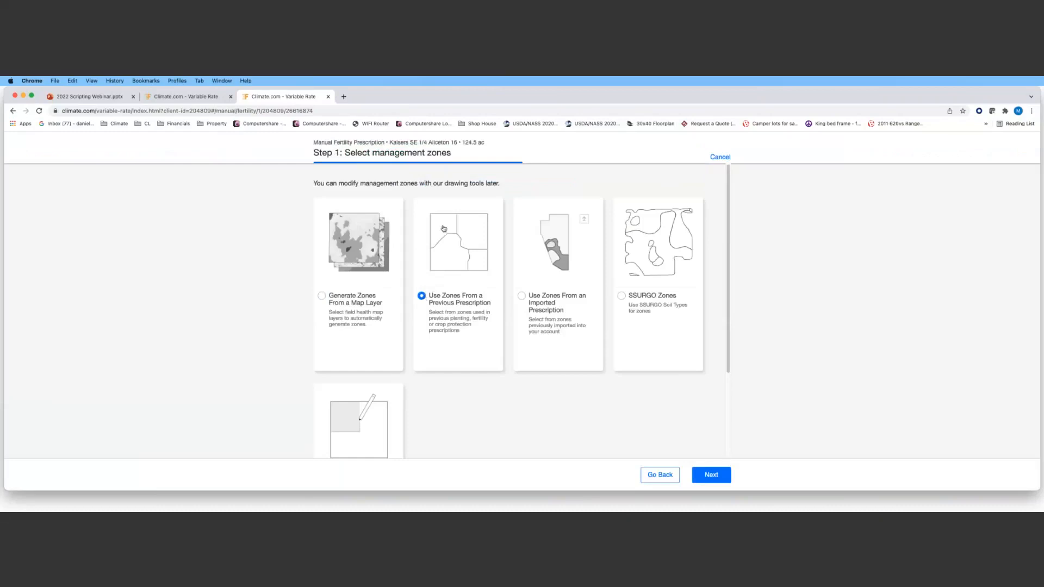
pyautogui.click(718, 477)
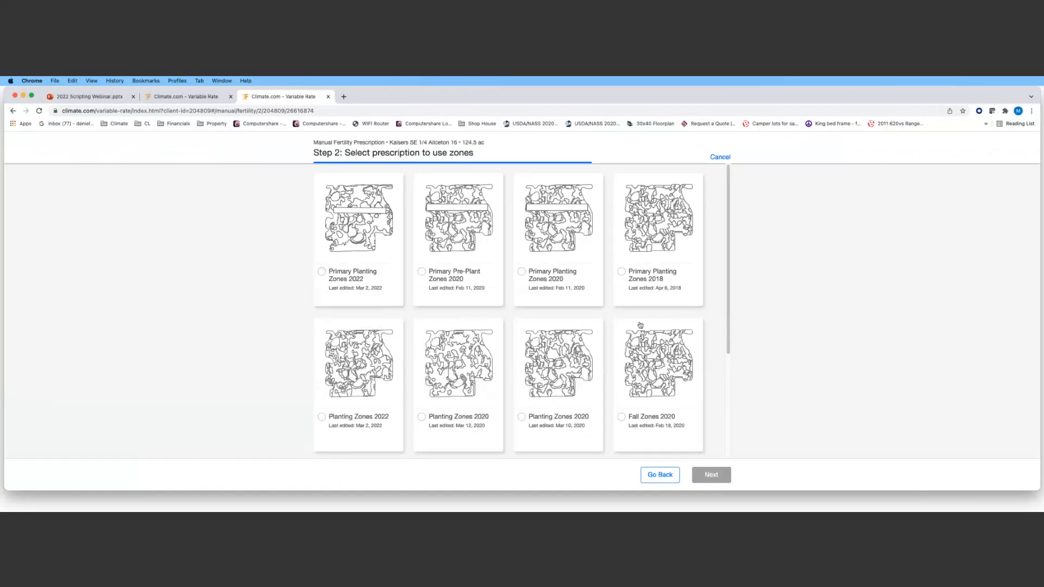
pyautogui.click(723, 157)
pyautogui.click(540, 214)
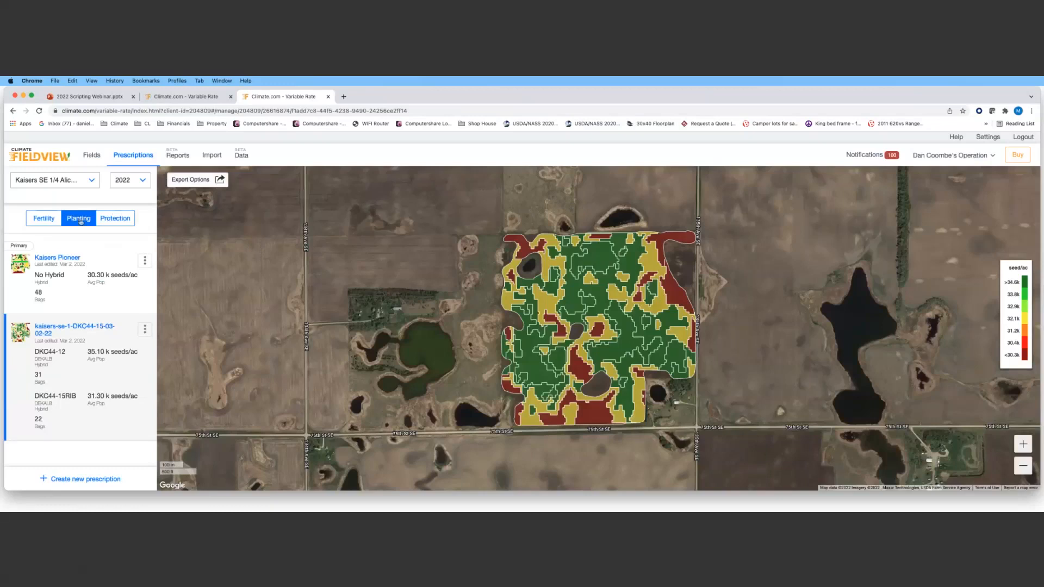
# - Display the 2018 planting prescription on the map, check its available actions, and return to the 2022 planting prescriptions
pyautogui.click(122, 184)
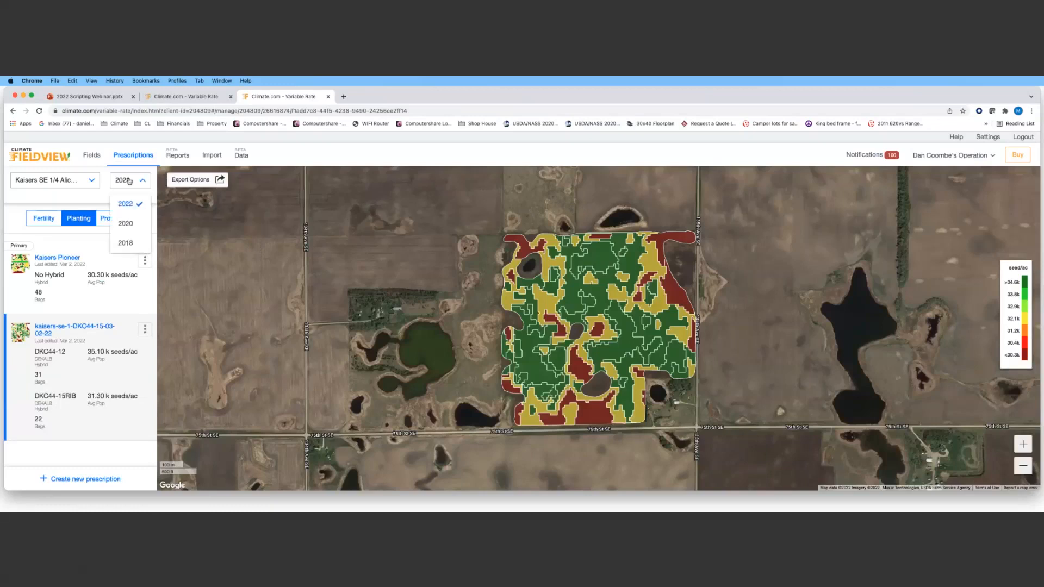
pyautogui.click(134, 245)
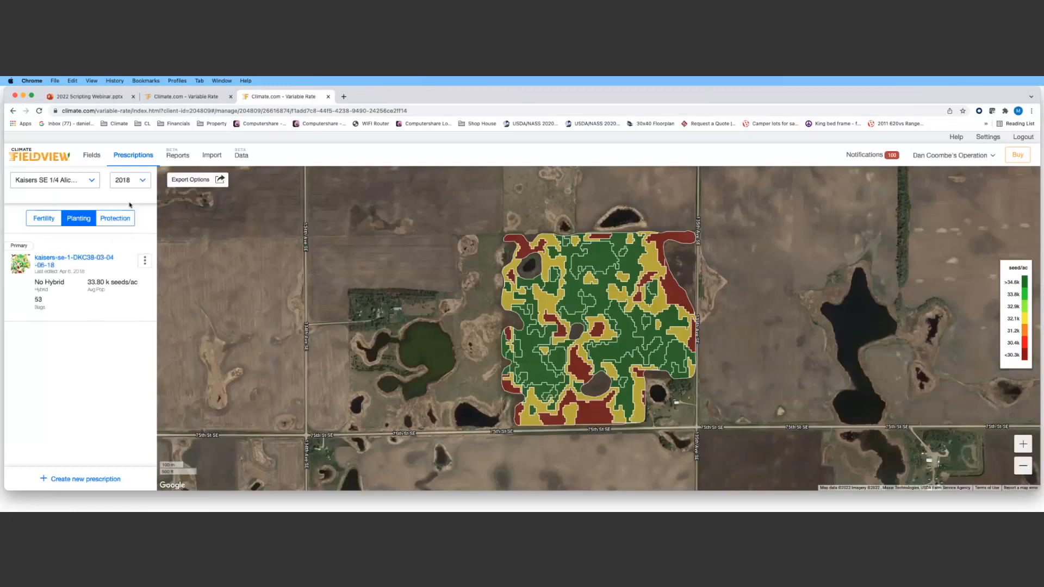
pyautogui.click(85, 259)
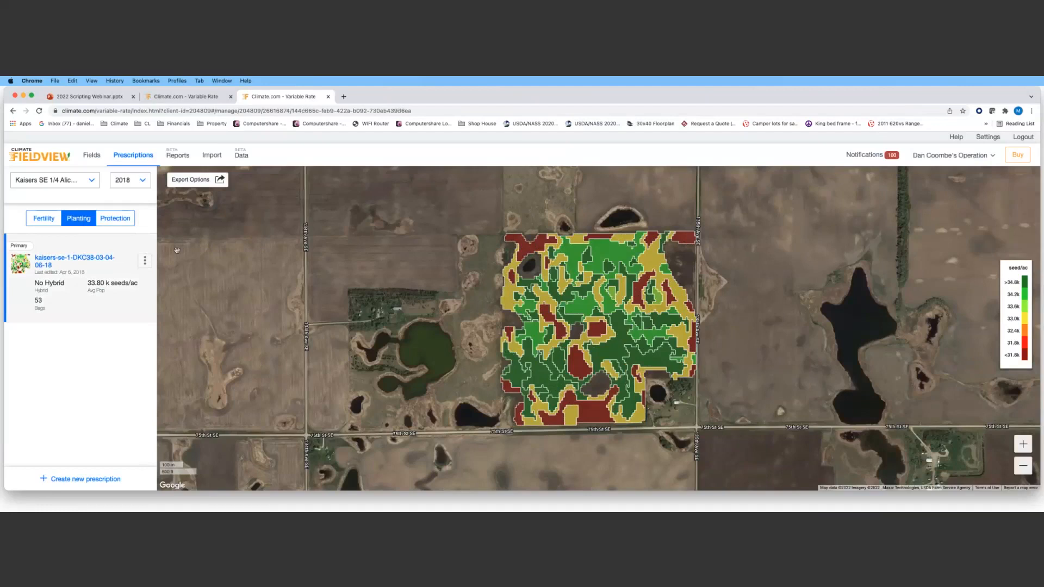
pyautogui.click(145, 260)
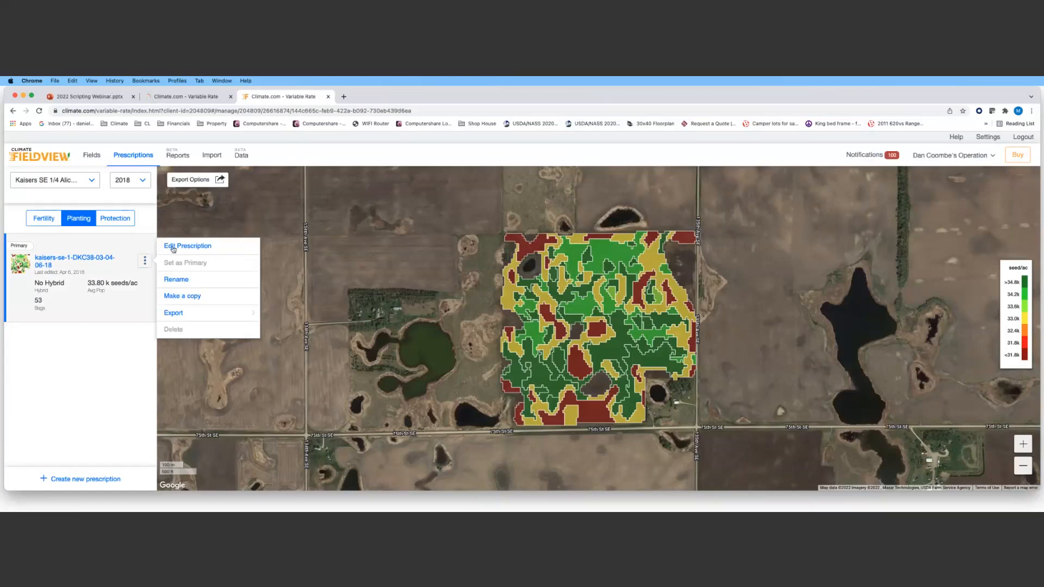
pyautogui.click(129, 186)
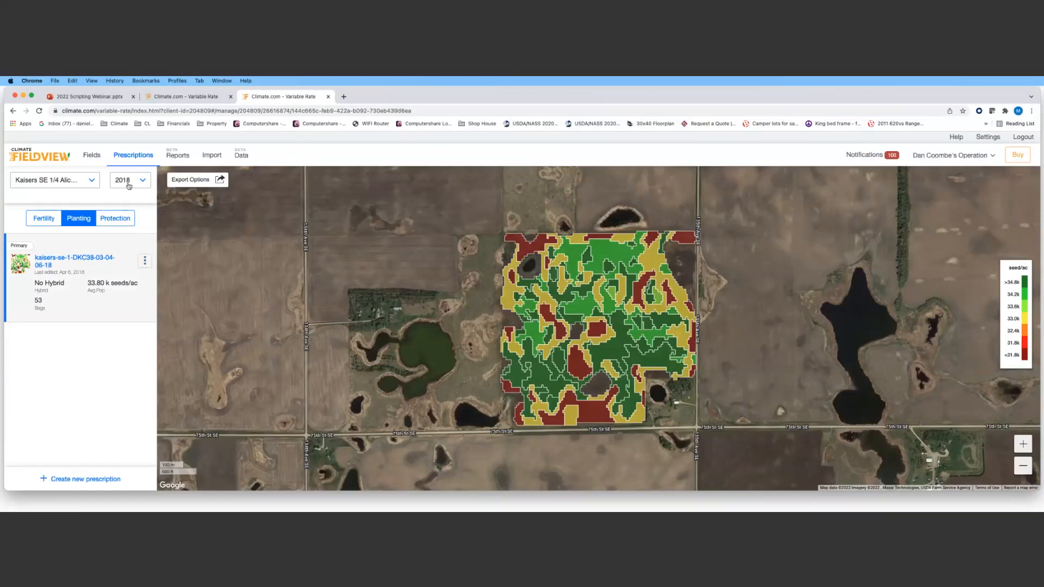
pyautogui.click(129, 185)
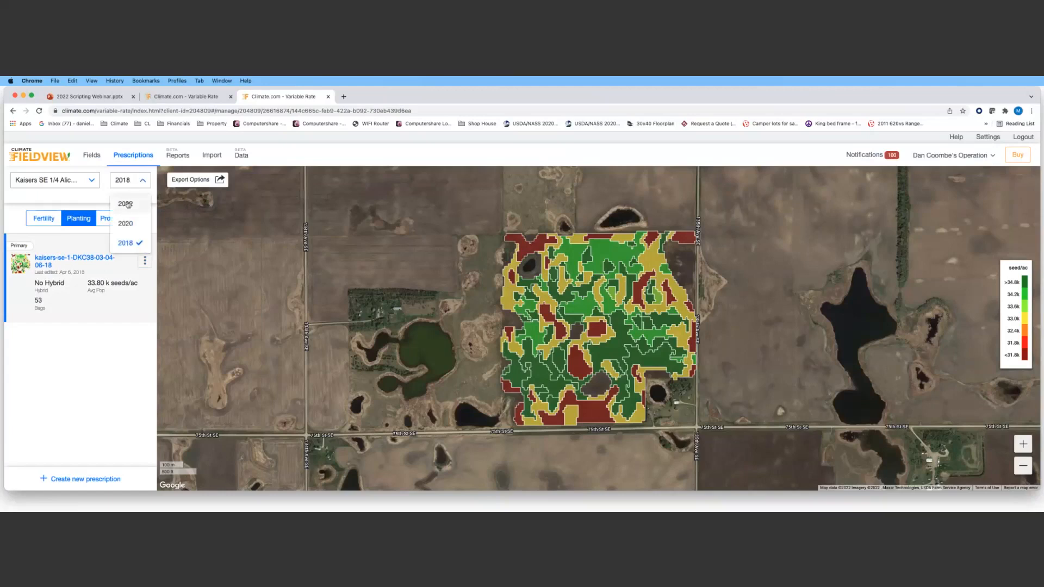
pyautogui.click(127, 204)
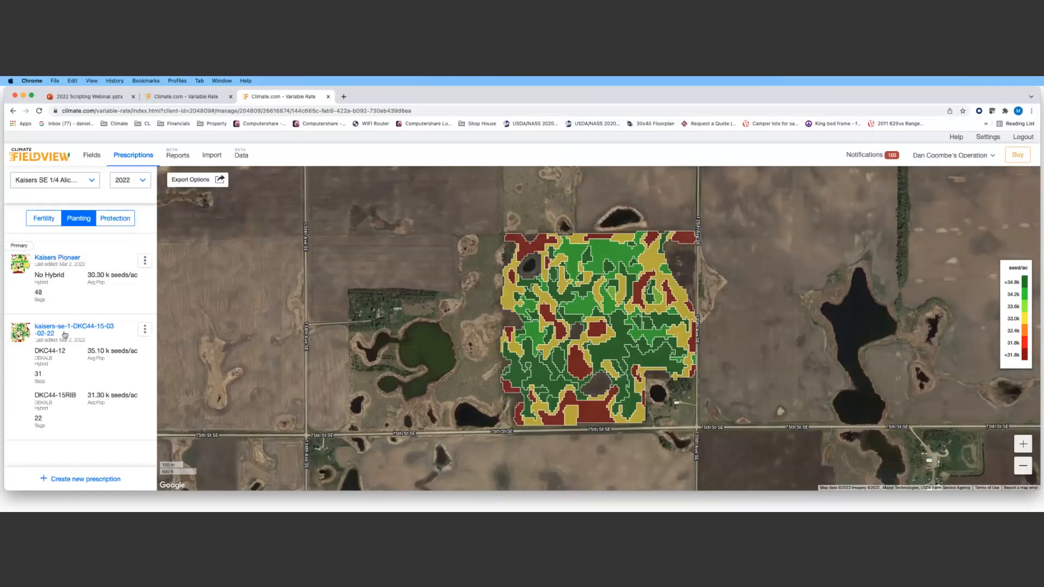
# - Choose all 2022 planting scripts of the Kaisers SE 1/4 Aliceton 16 field for export
pyautogui.click(221, 181)
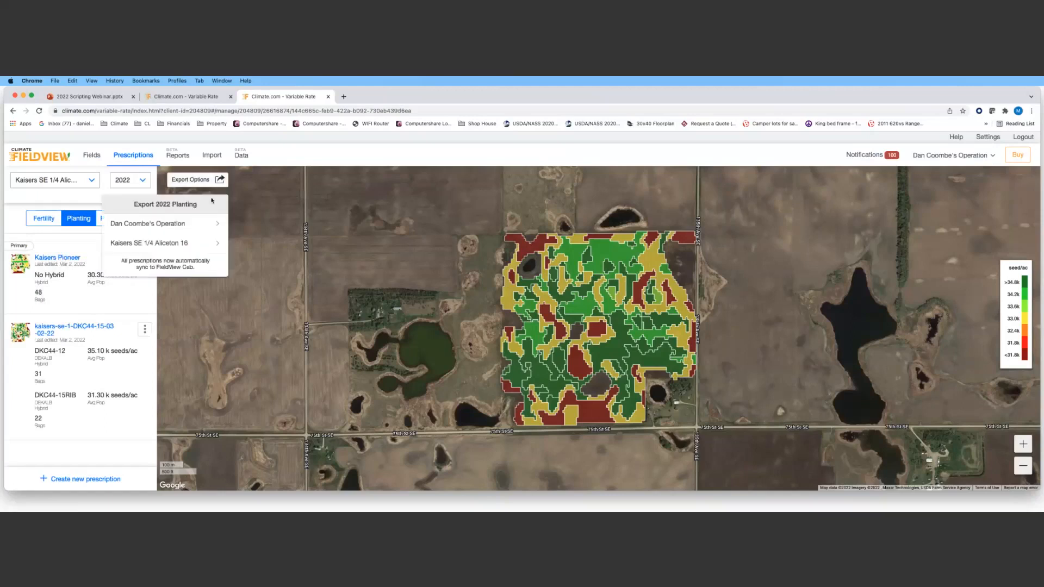
pyautogui.click(207, 245)
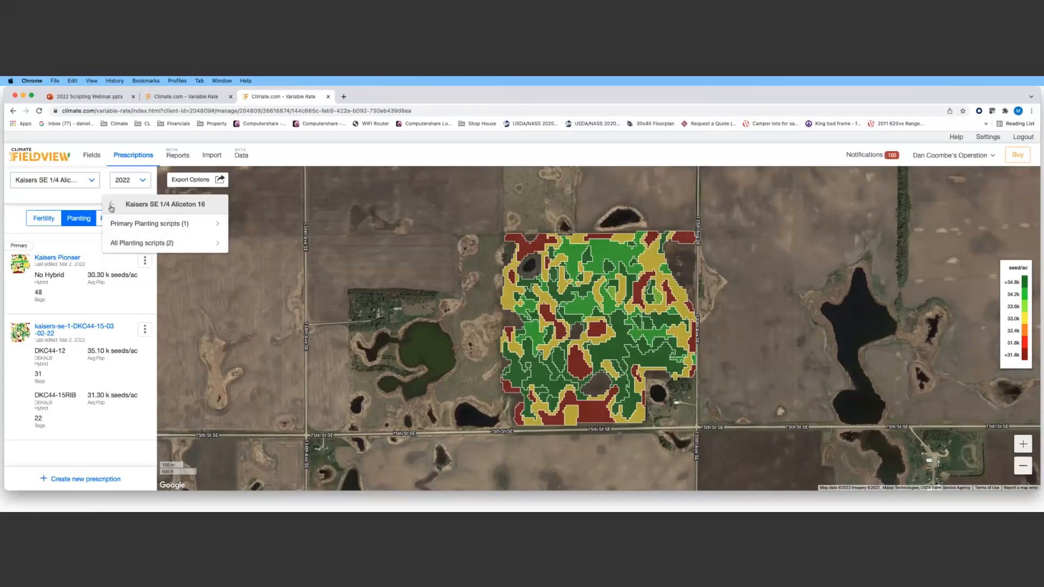
pyautogui.click(166, 210)
pyautogui.click(220, 244)
pyautogui.click(218, 247)
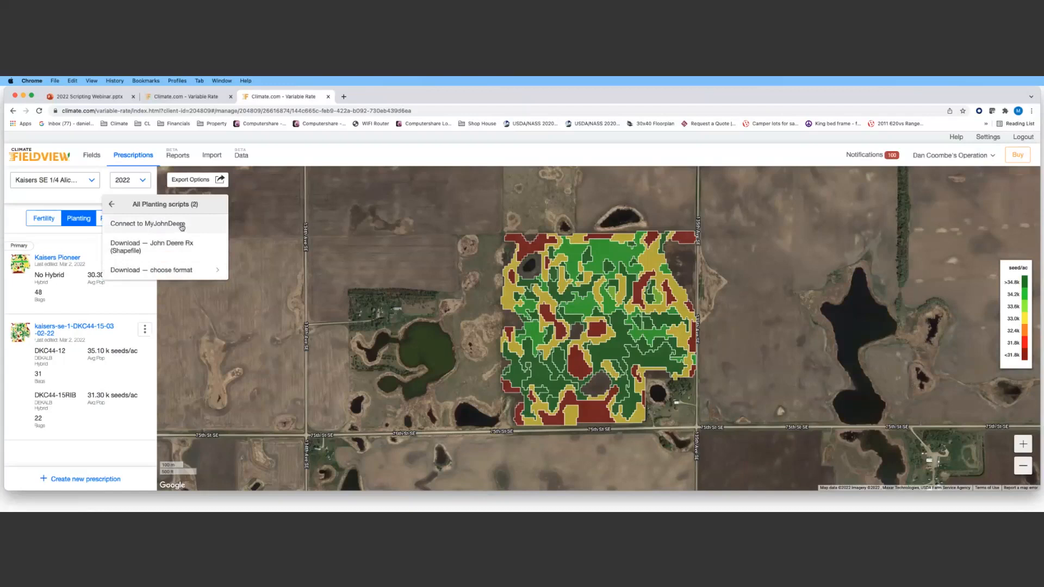
# - Look through the available download formats and download the planting scripts as Generic (Shapefile)
pyautogui.click(202, 270)
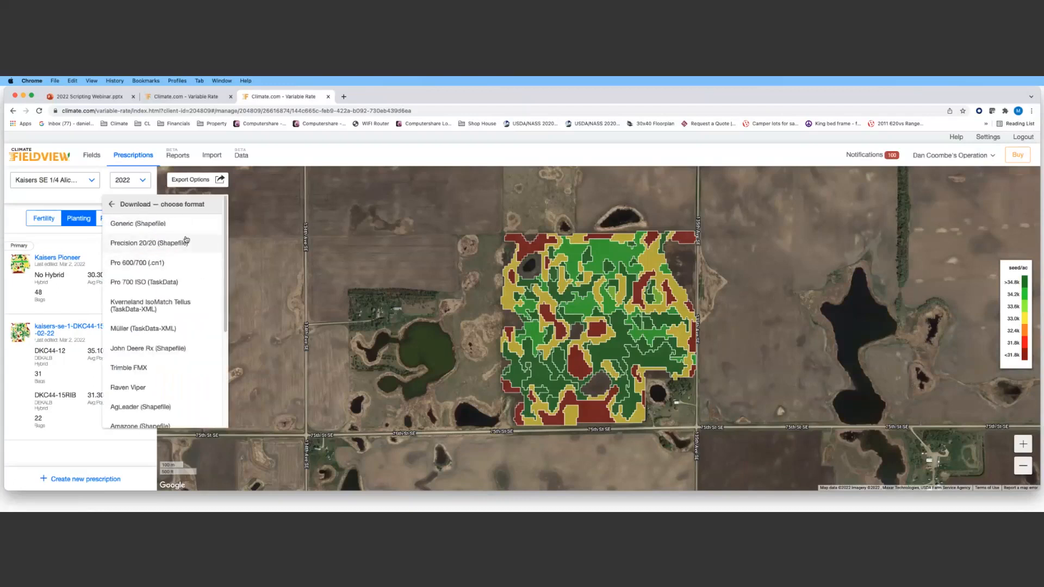
pyautogui.scroll(-1, 193, 362)
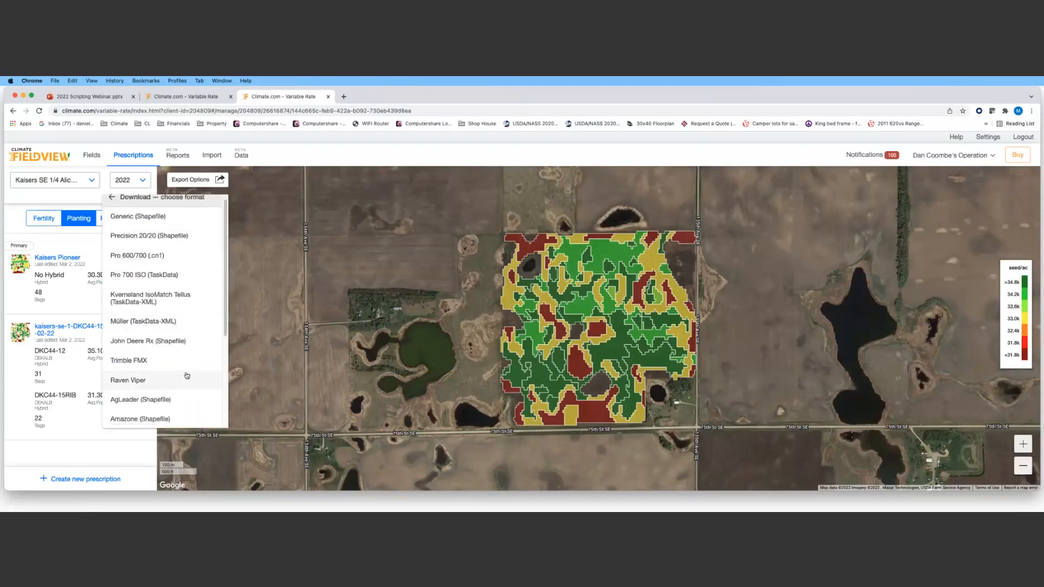
pyautogui.scroll(-5, 190, 376)
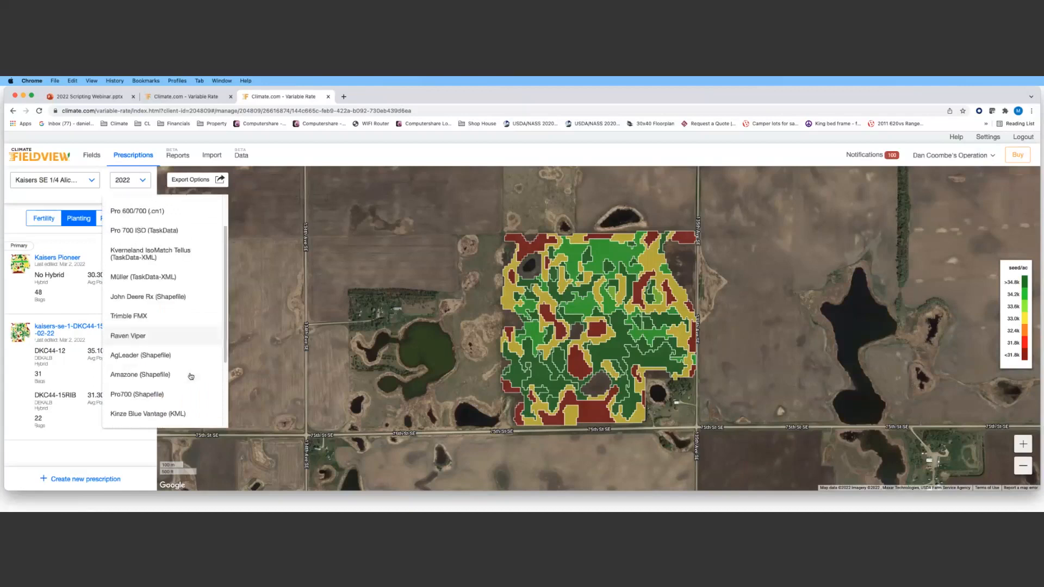
pyautogui.scroll(-5, 191, 376)
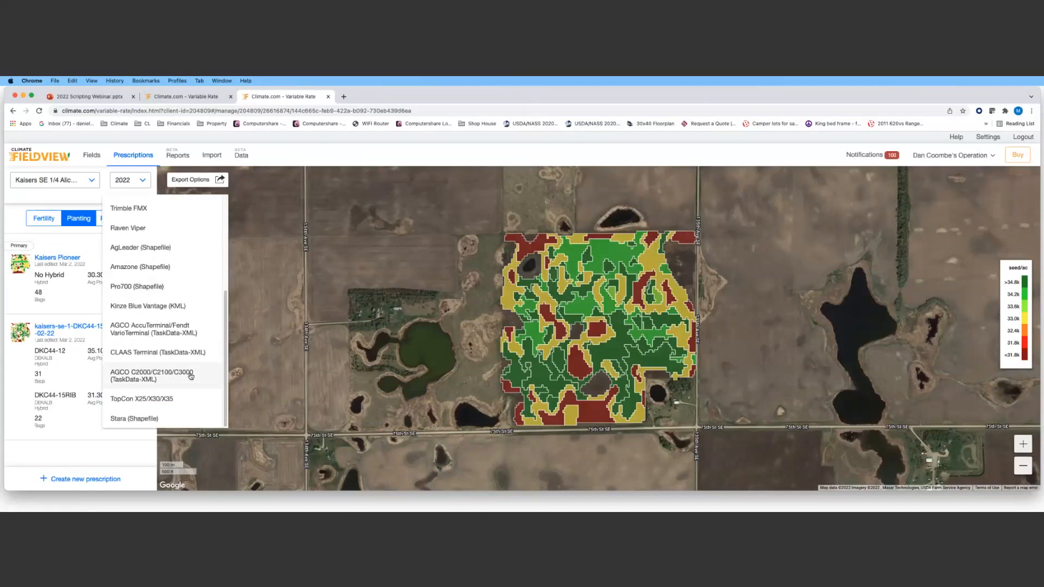
pyautogui.scroll(10, 191, 370)
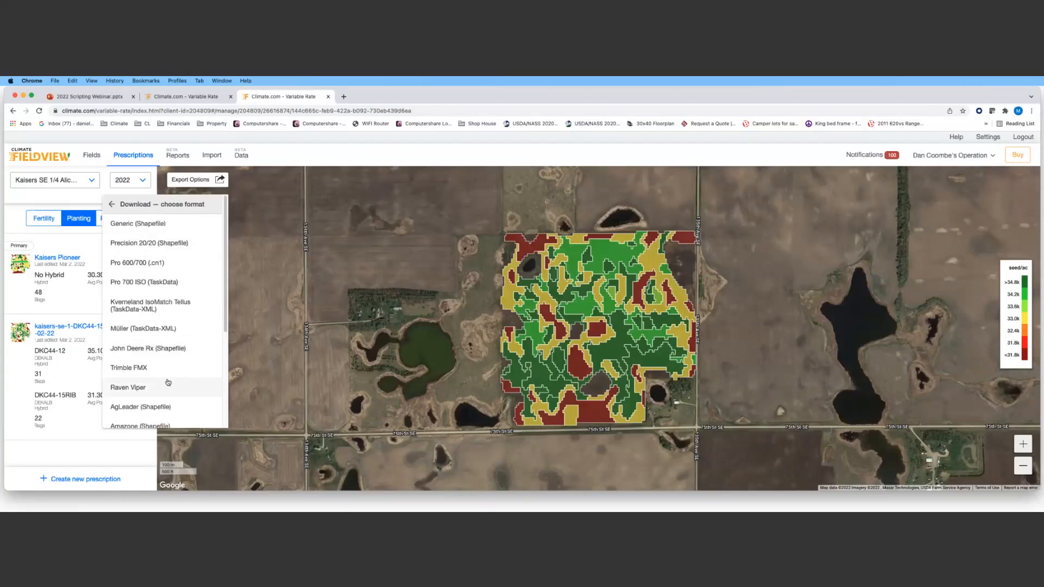
pyautogui.click(162, 224)
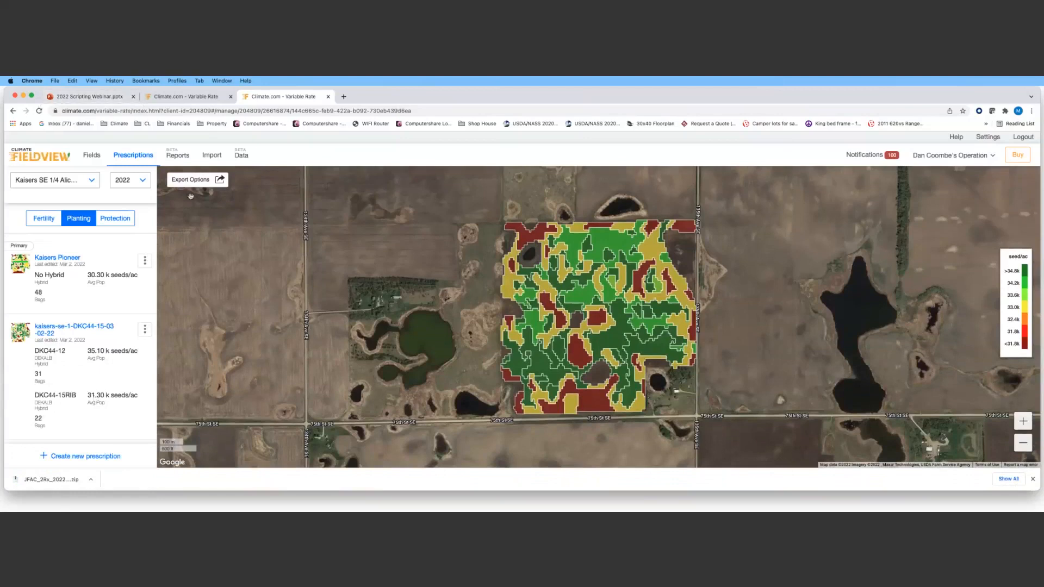
pyautogui.click(2, 176)
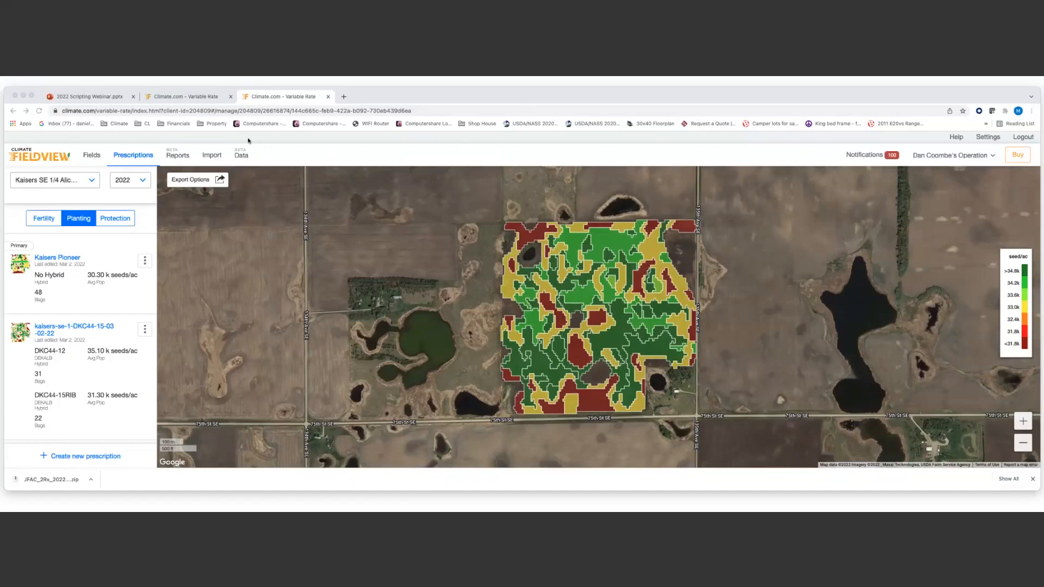
pyautogui.click(73, 331)
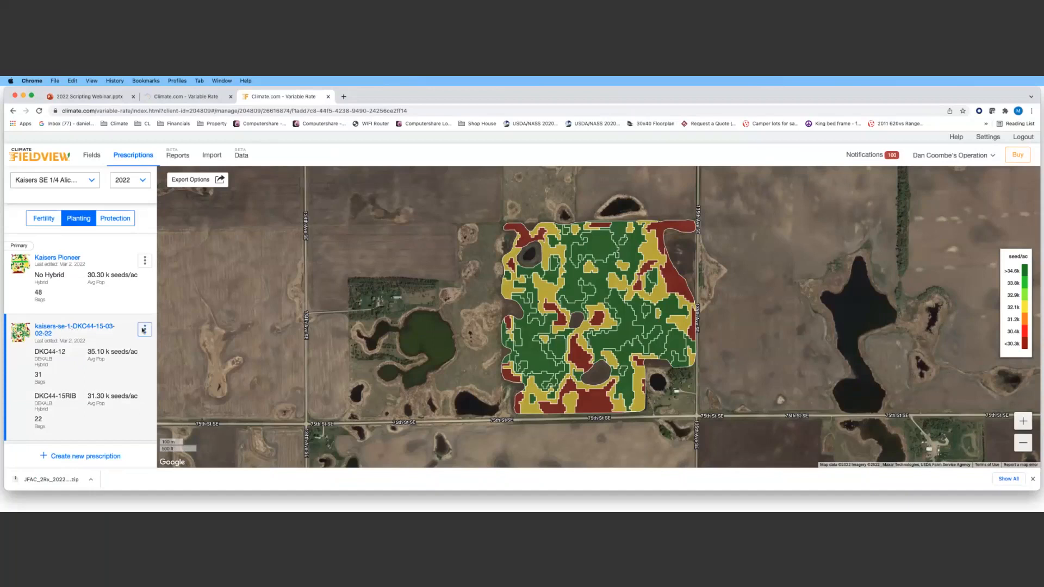
pyautogui.click(144, 330)
pyautogui.click(182, 315)
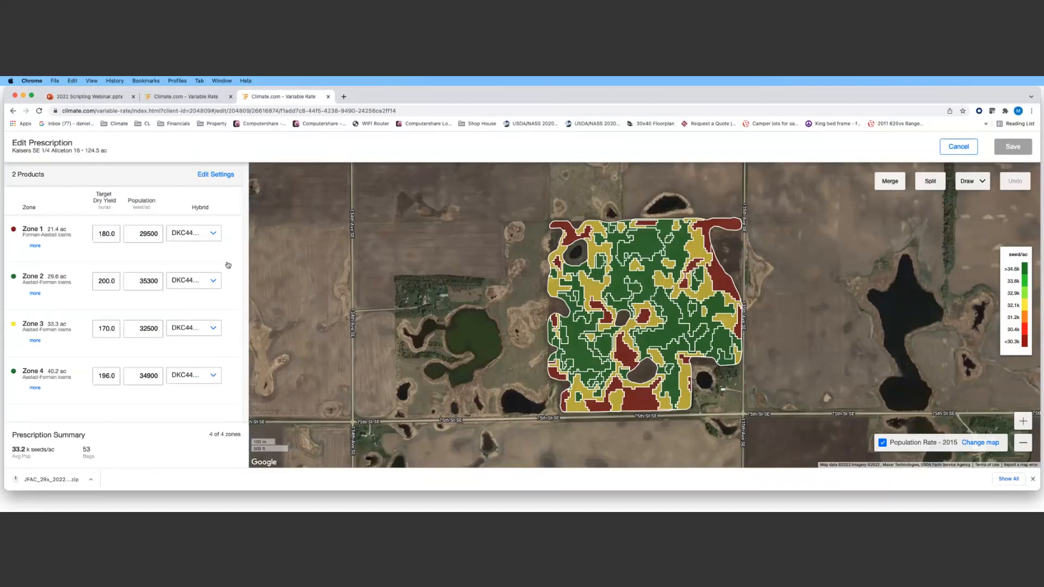
pyautogui.click(201, 280)
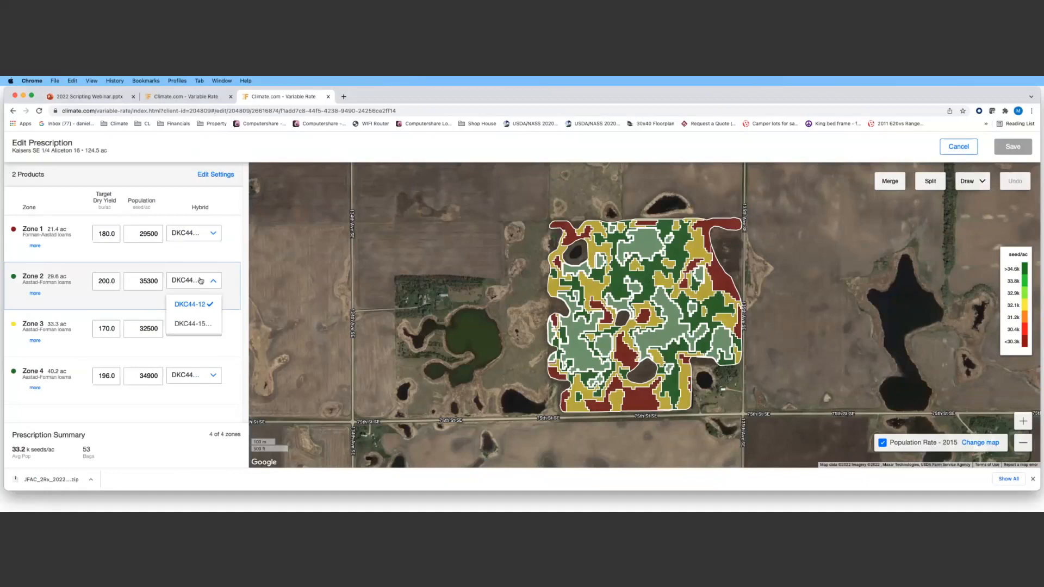
pyautogui.click(195, 234)
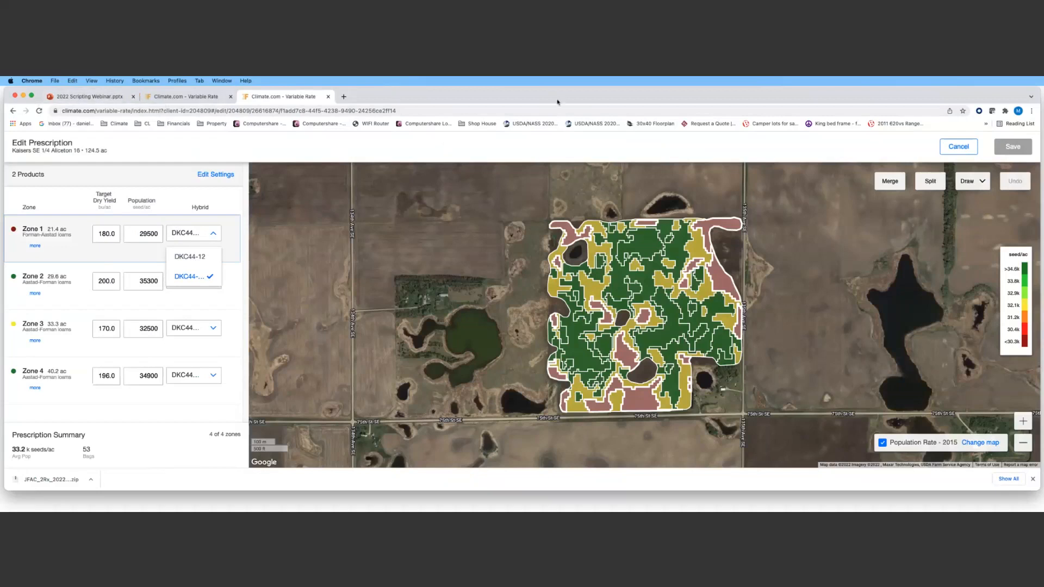
# - Switch to the 2022 Scripting Webinar presentation in PowerPoint and browse to the slides near the end of the deck
pyautogui.click(93, 99)
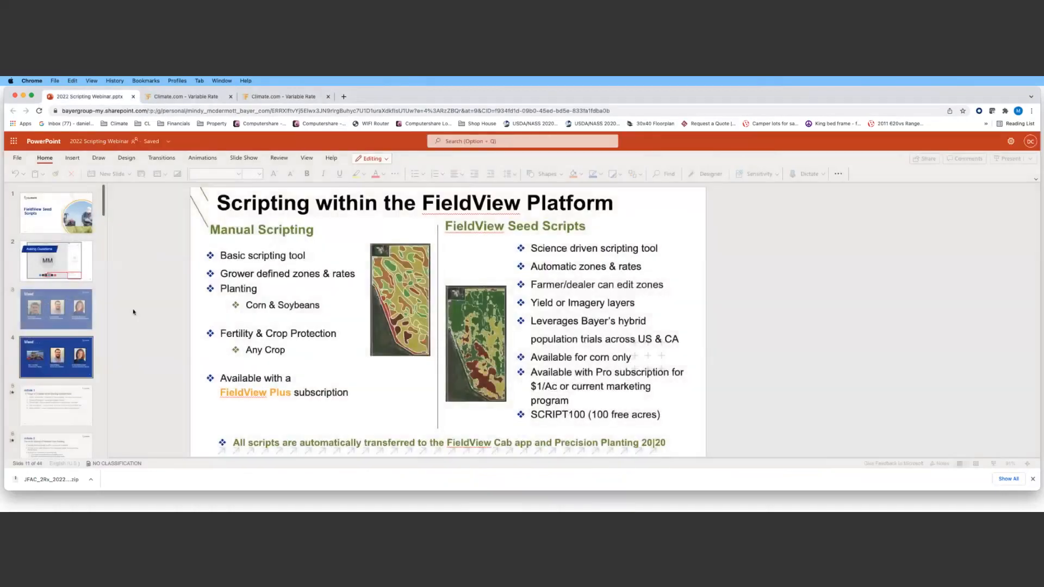
pyautogui.scroll(-20, 81, 315)
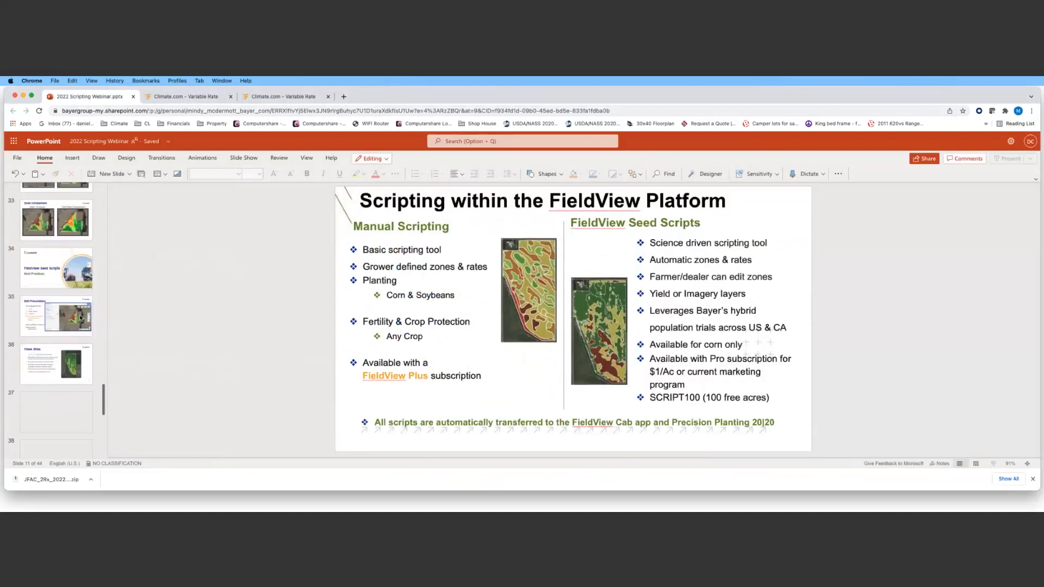